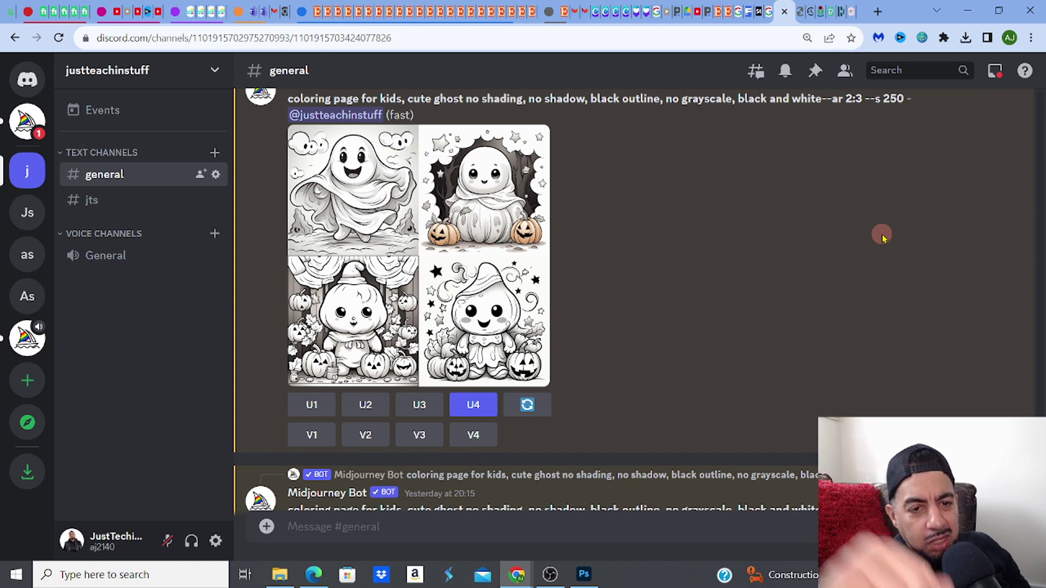
Review the Etsy Halloween colouring book listing, the Canva colouring pages and the upscaled ghost image in the Discord channel
left_click(329, 21)
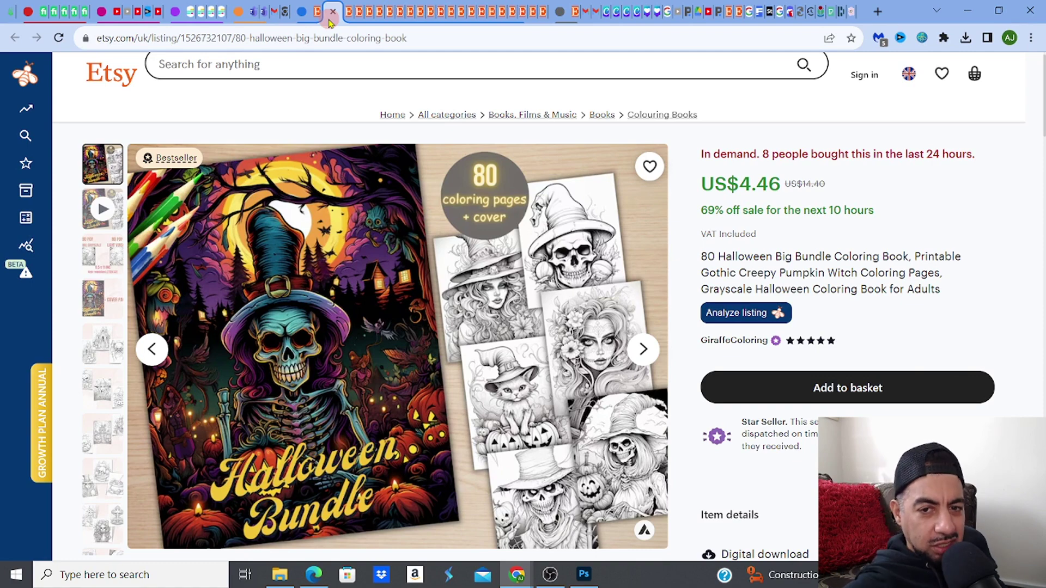
left_click(793, 12)
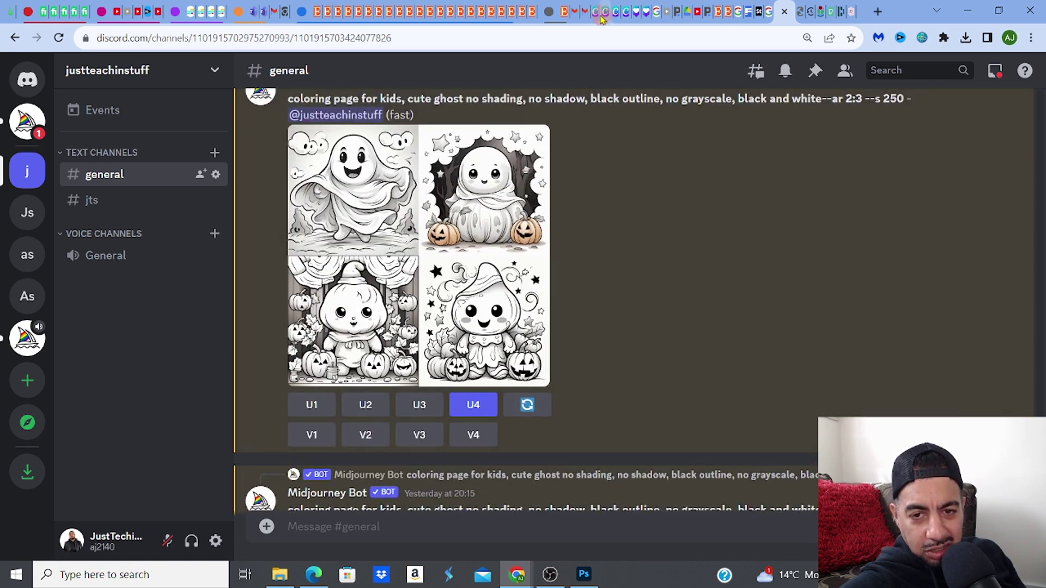
mouse_move(603, 21)
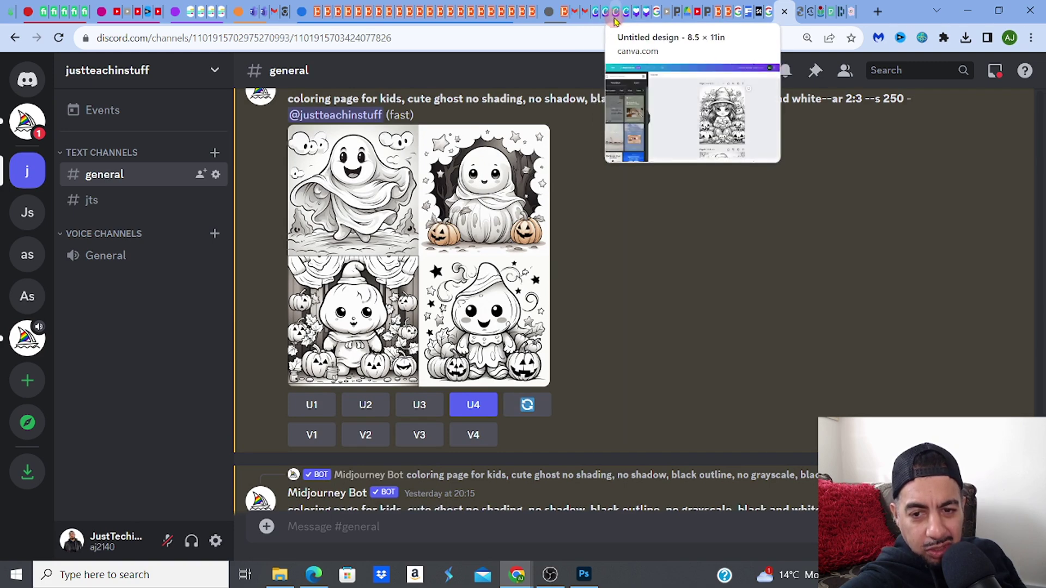
left_click(614, 21)
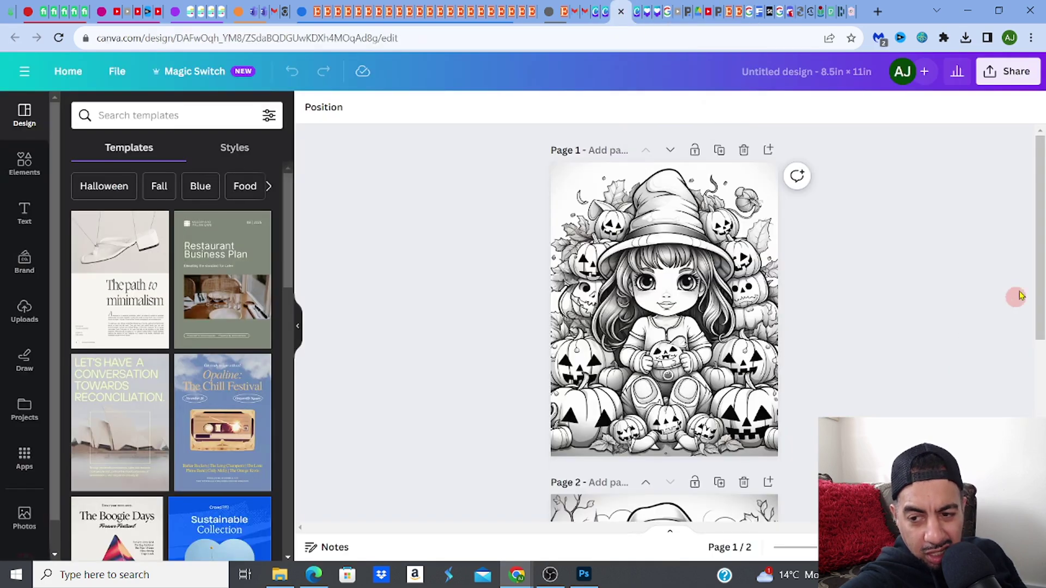
left_click_drag(1040, 272, 1024, 302)
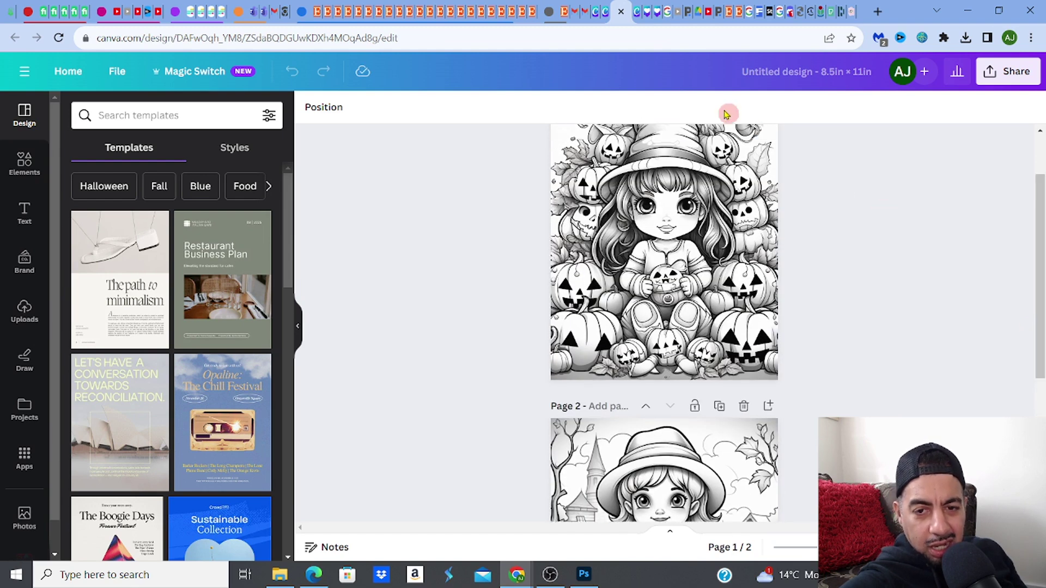
left_click(791, 13)
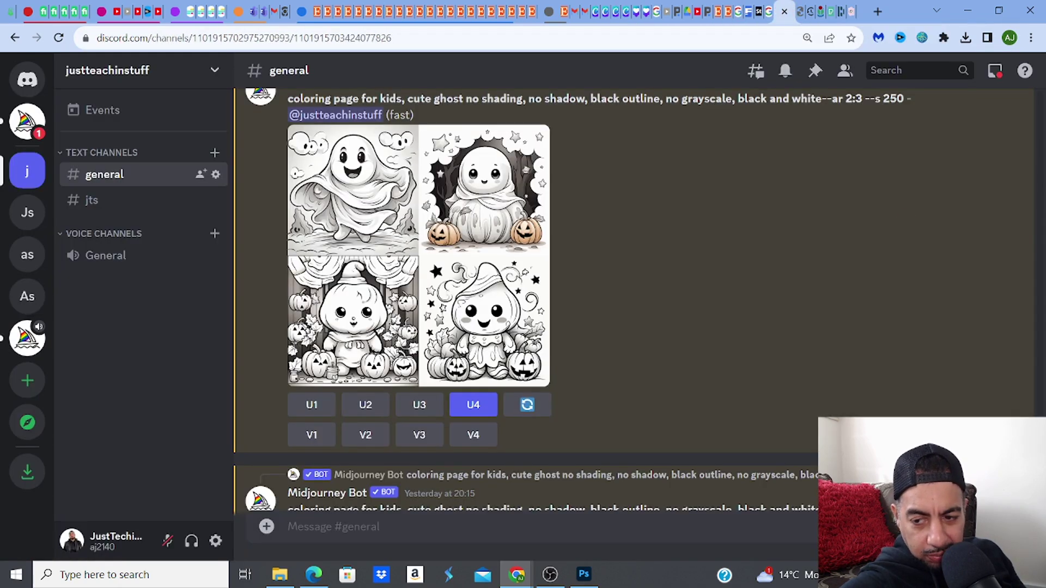
scroll(636, 300, "down", 6)
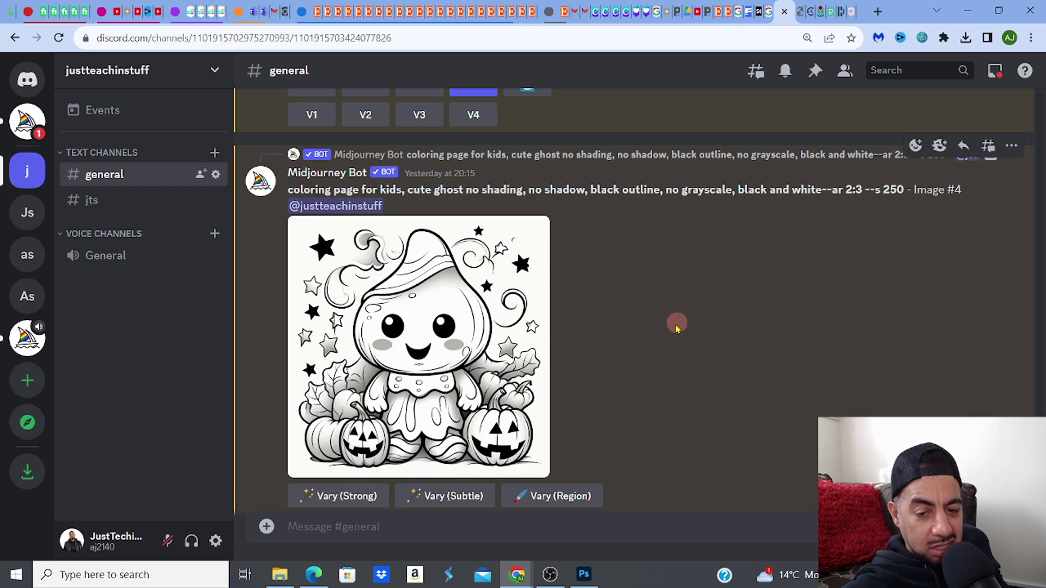
Switch to Photoshop and open the cute ghost coloring page PNG from the Downloads folder
left_click(582, 578)
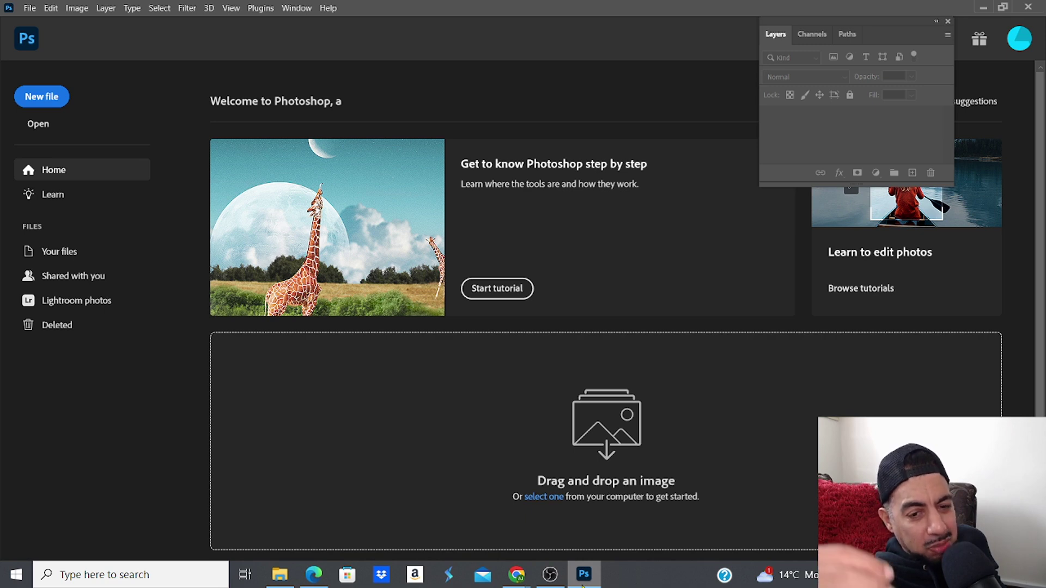
left_click(549, 500)
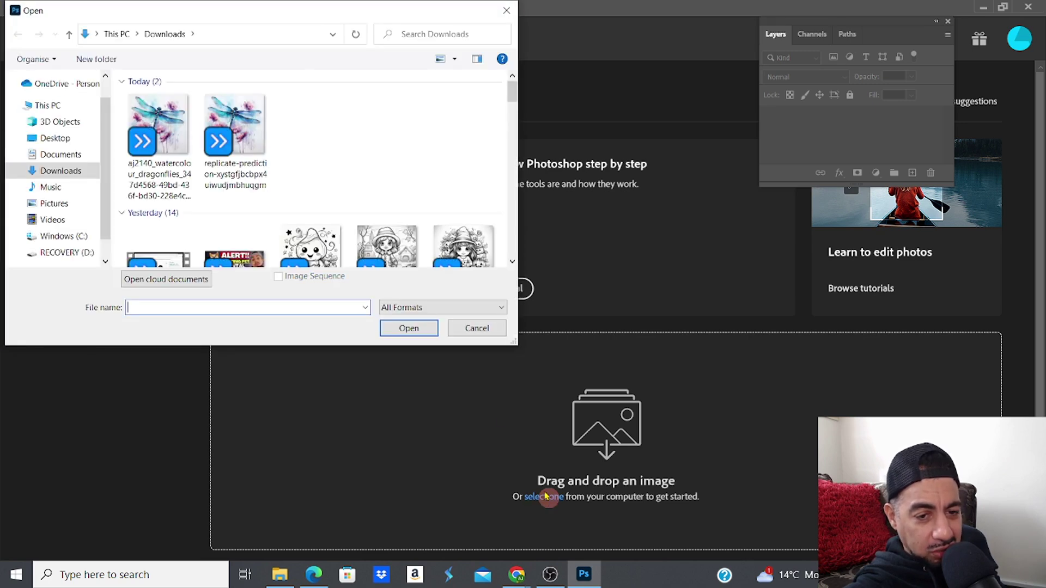
left_click(316, 251)
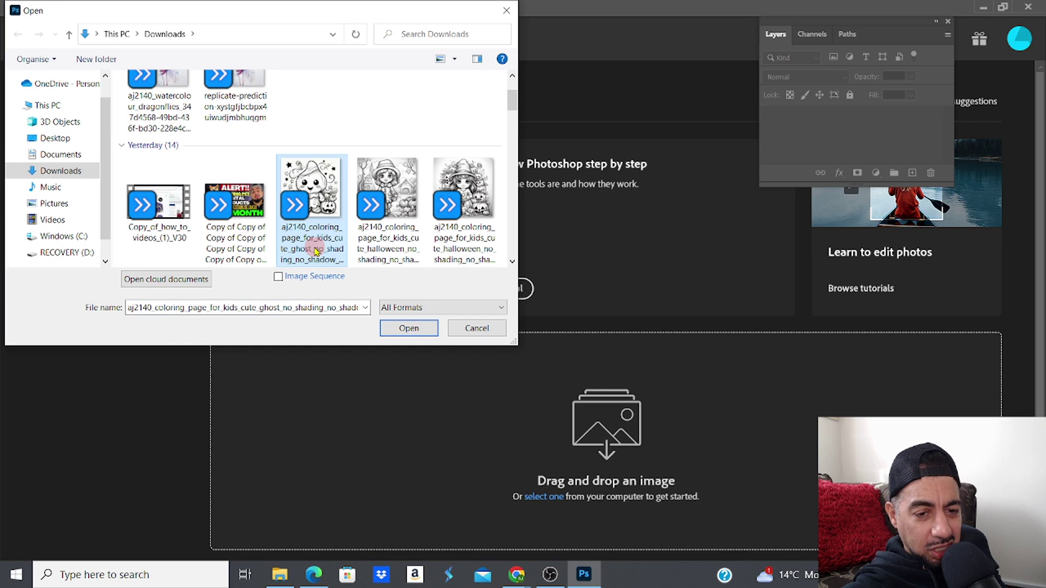
left_click(406, 332)
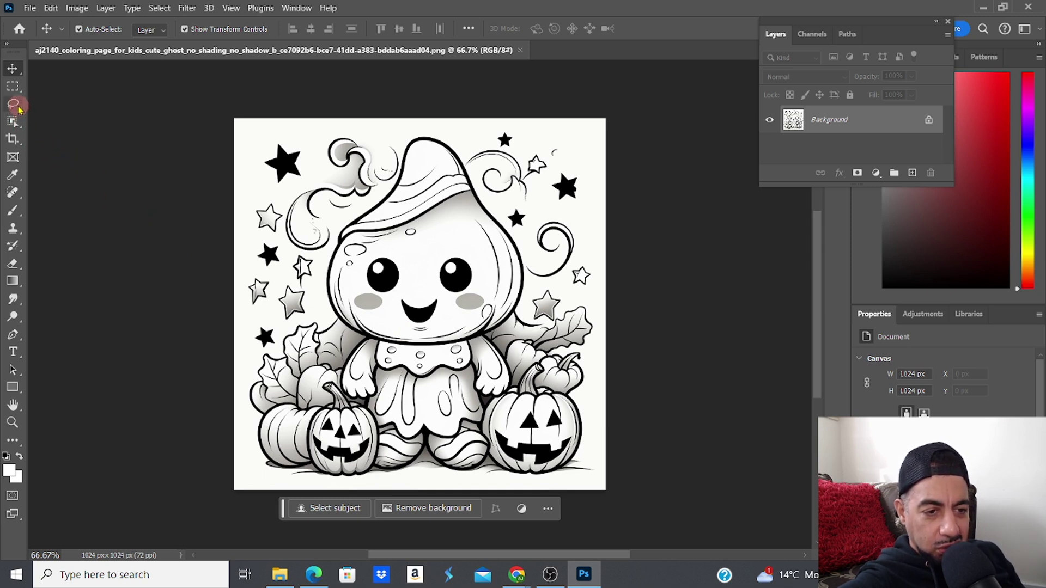
Activate the Magic Wand tool and try selecting the front segments of the large jack-o'-lantern right of the character
left_click_drag(15, 125, 61, 153)
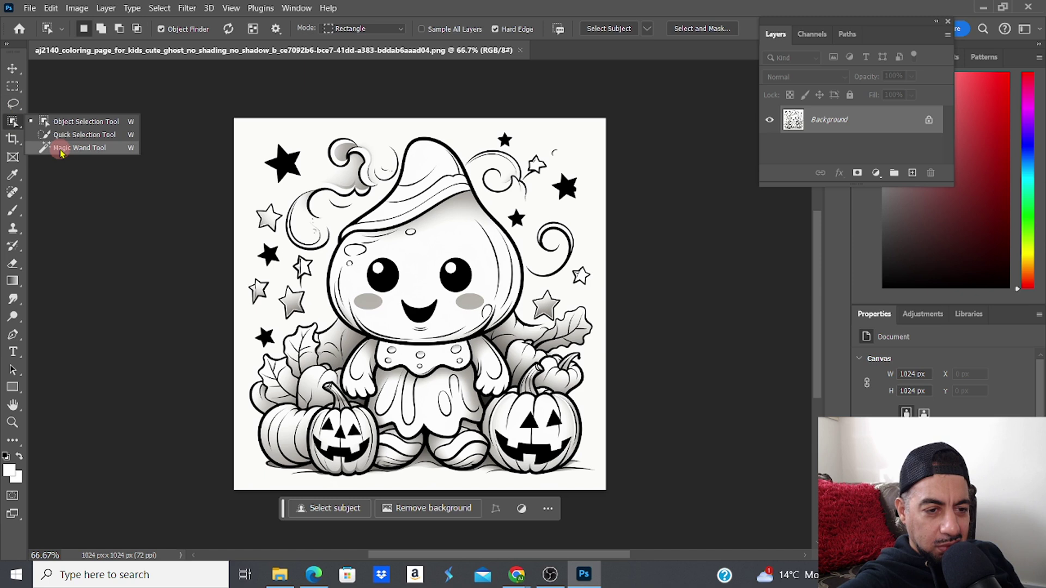
left_click_drag(62, 153, 61, 153)
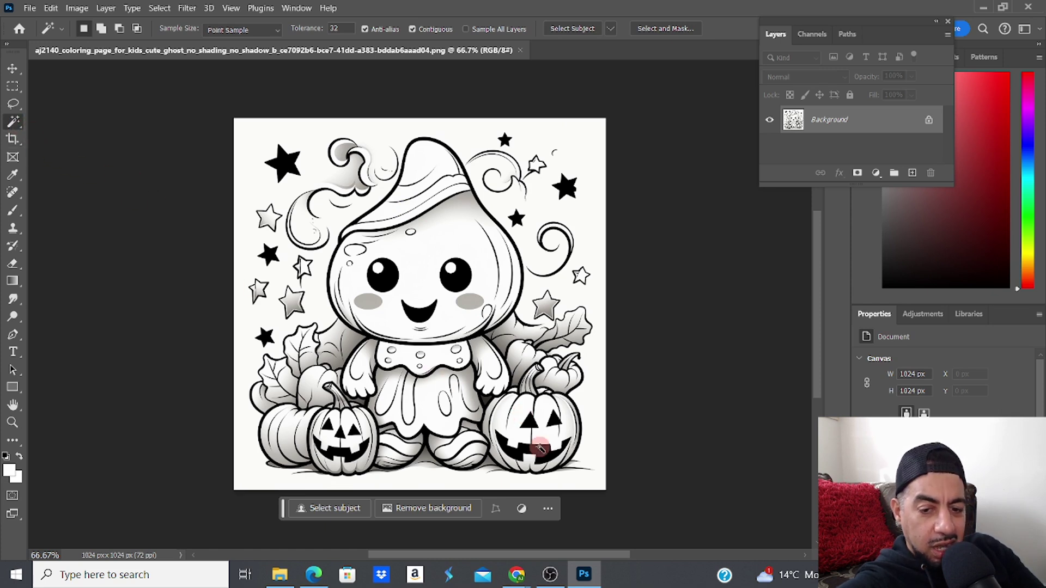
left_click(523, 414)
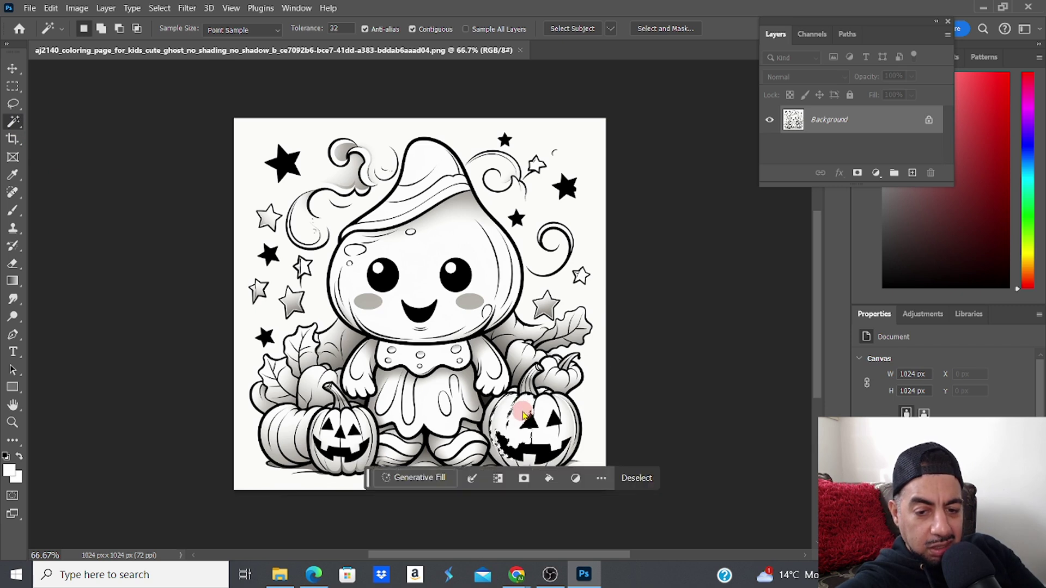
key("shift")
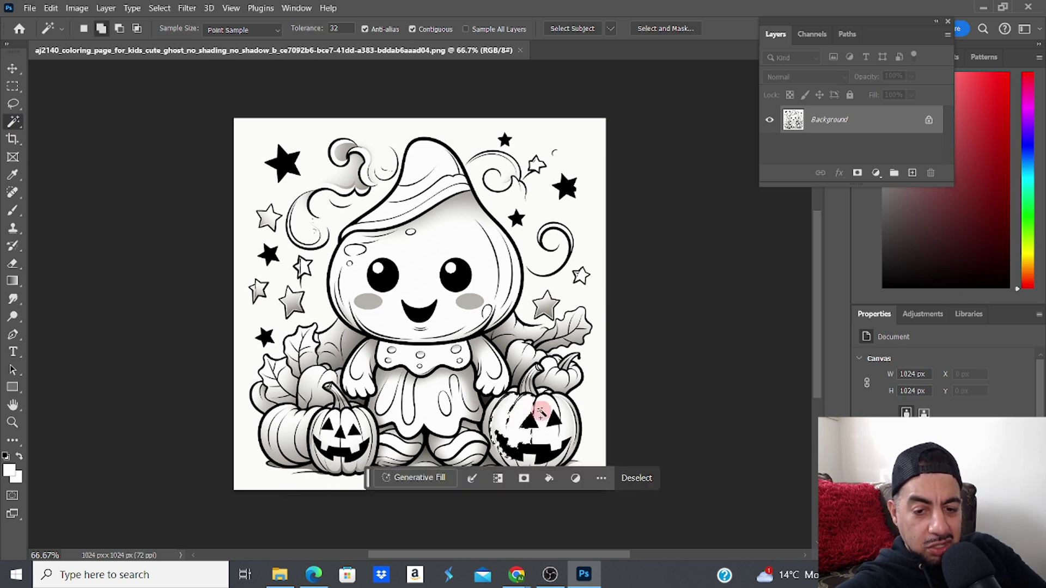
left_click(543, 409, "shift")
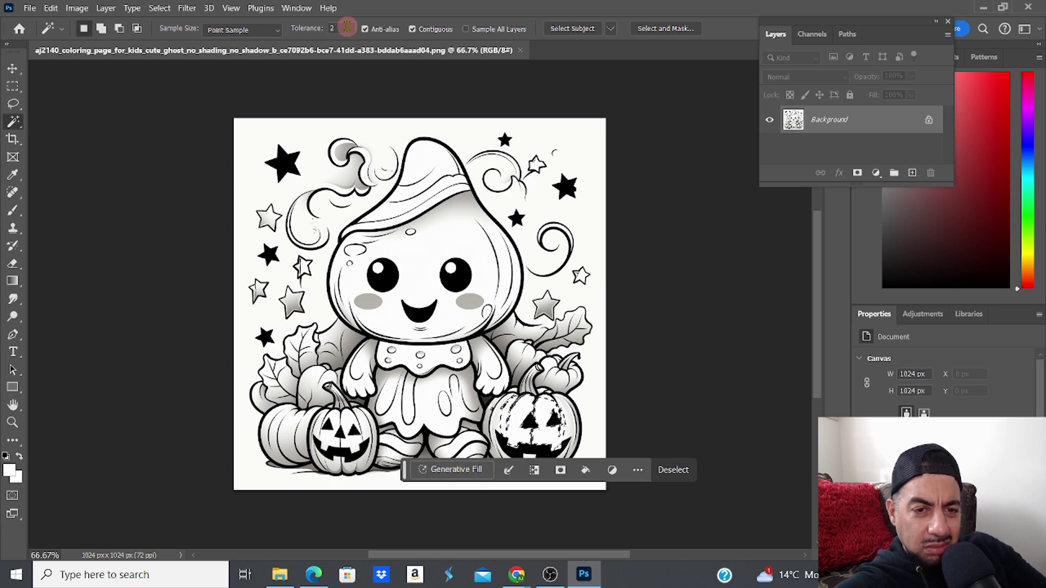
Set the Magic Wand tolerance to 100 and reselect the large jack-o'-lantern's main front segments
double_click(329, 28)
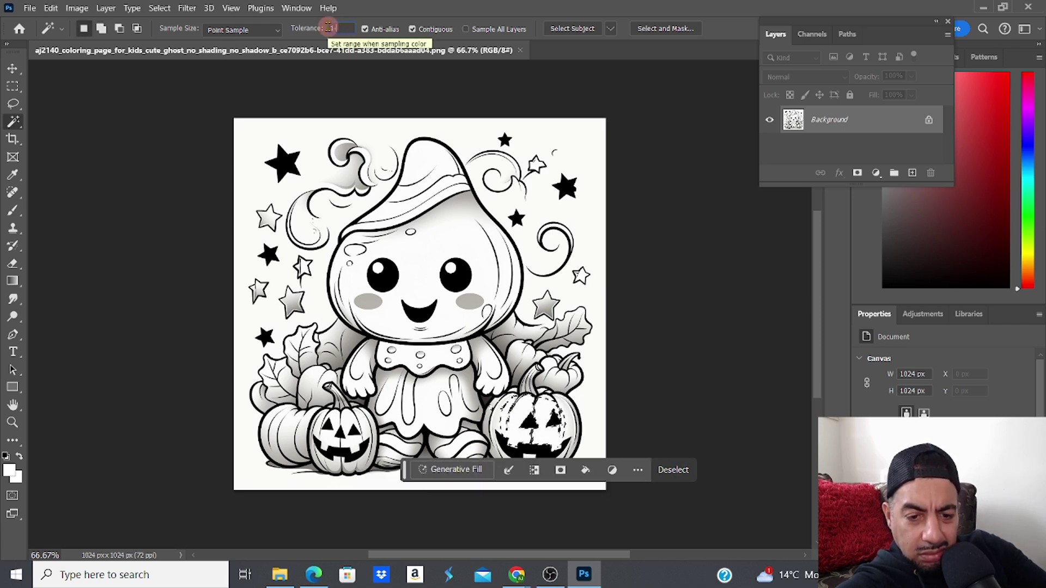
type("100")
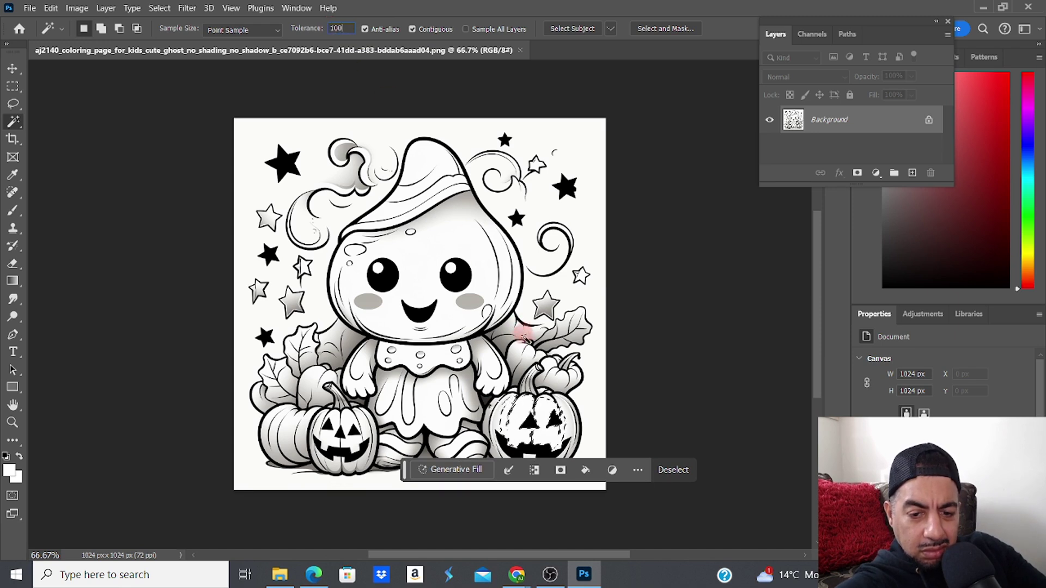
left_click(543, 410)
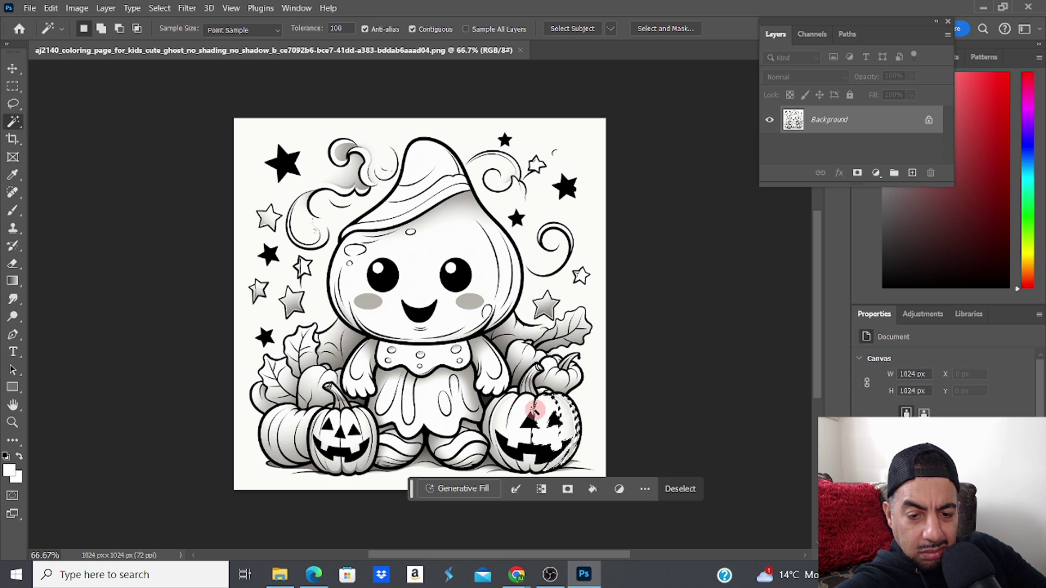
left_click(524, 408, "shift")
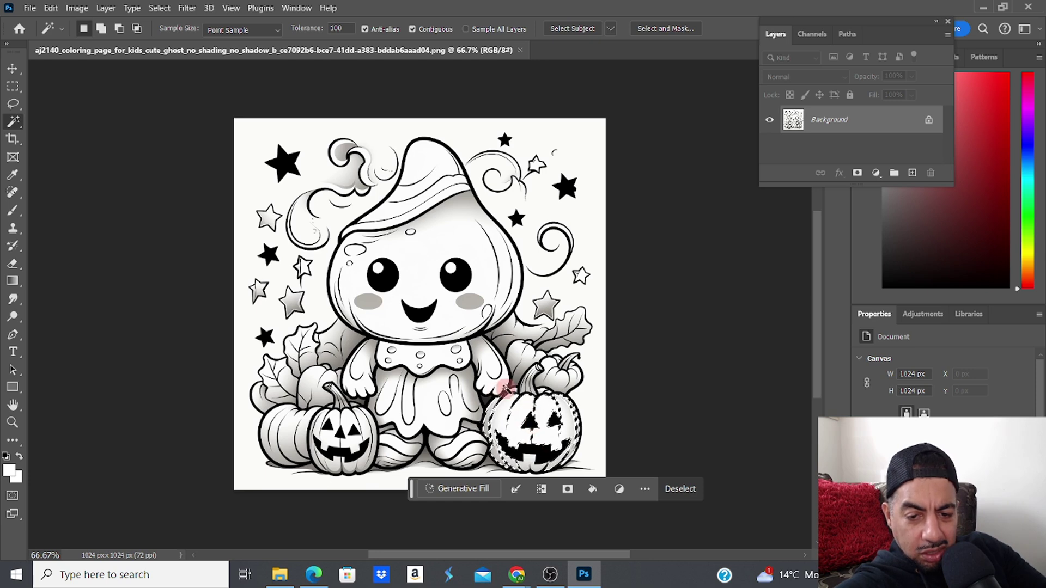
Add the large jack-o'-lantern's remaining side and top segments to the selection
key("ctrl+plus")
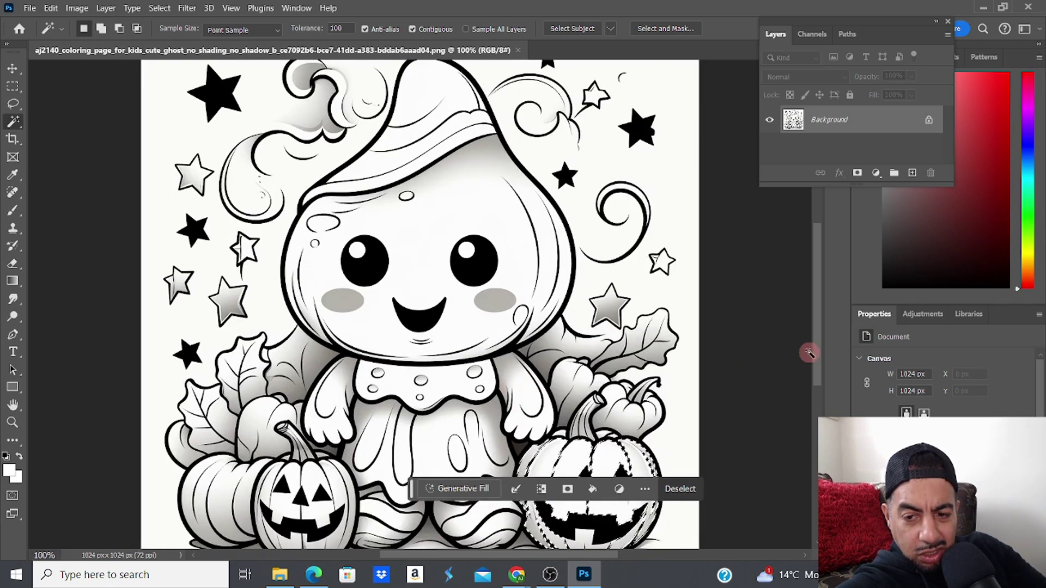
left_click_drag(813, 350, 820, 421)
left_click(543, 328)
key("shift")
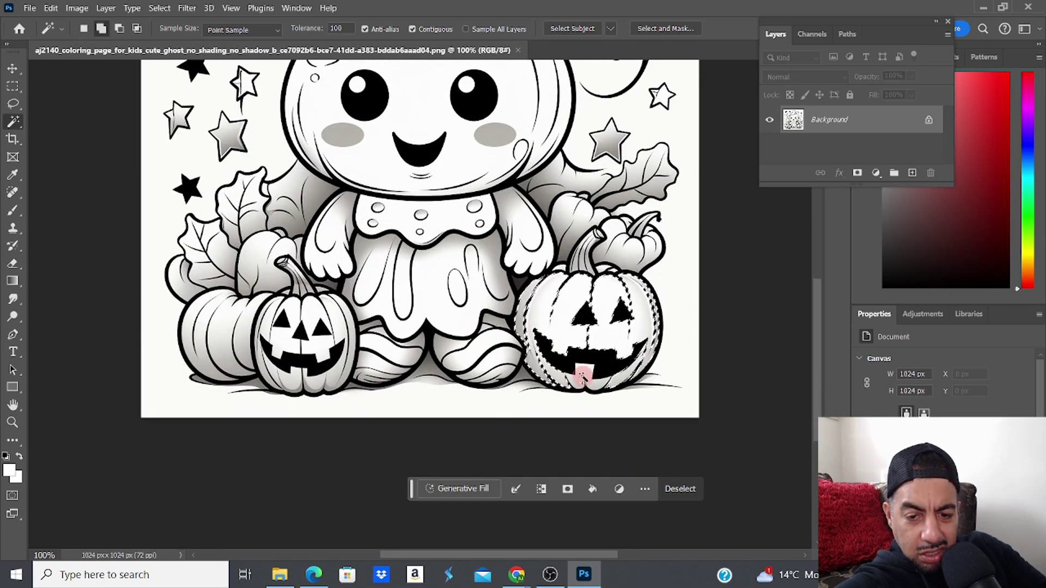
left_click(610, 279)
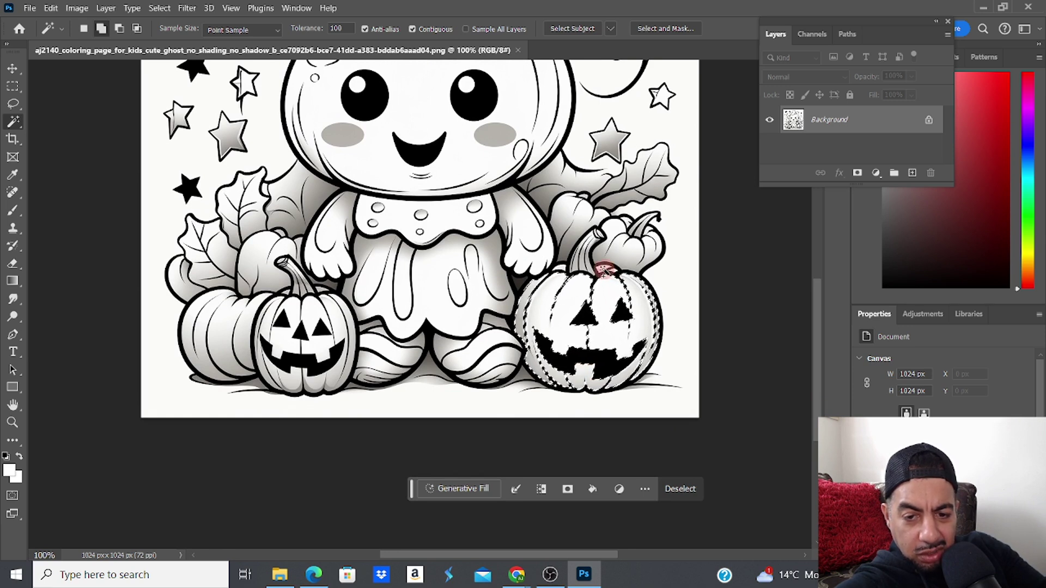
left_click(560, 269)
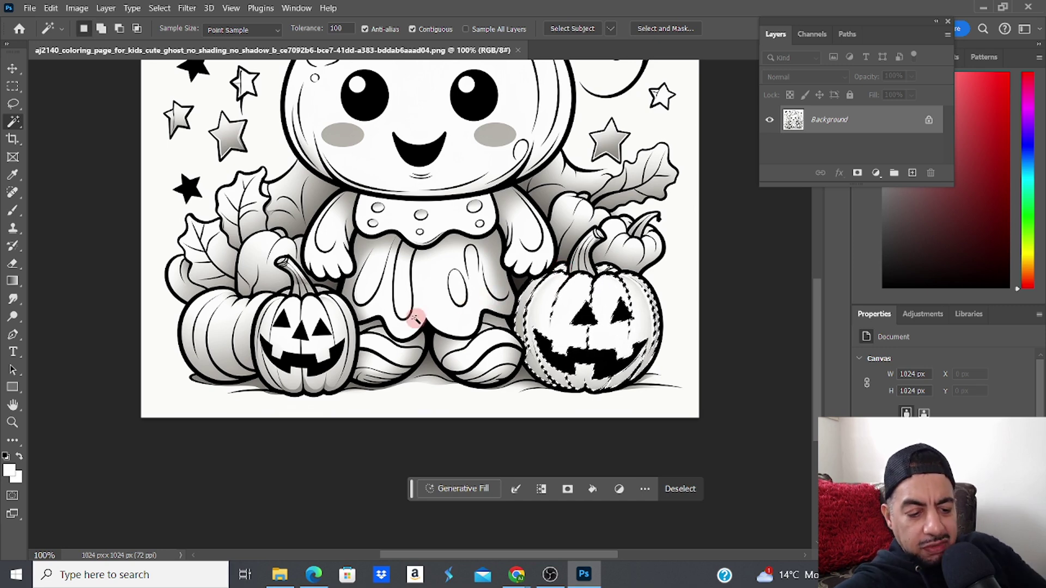
Add the segments of the small jack-o'-lantern left of the character to the same selection
left_click(329, 332, "shift")
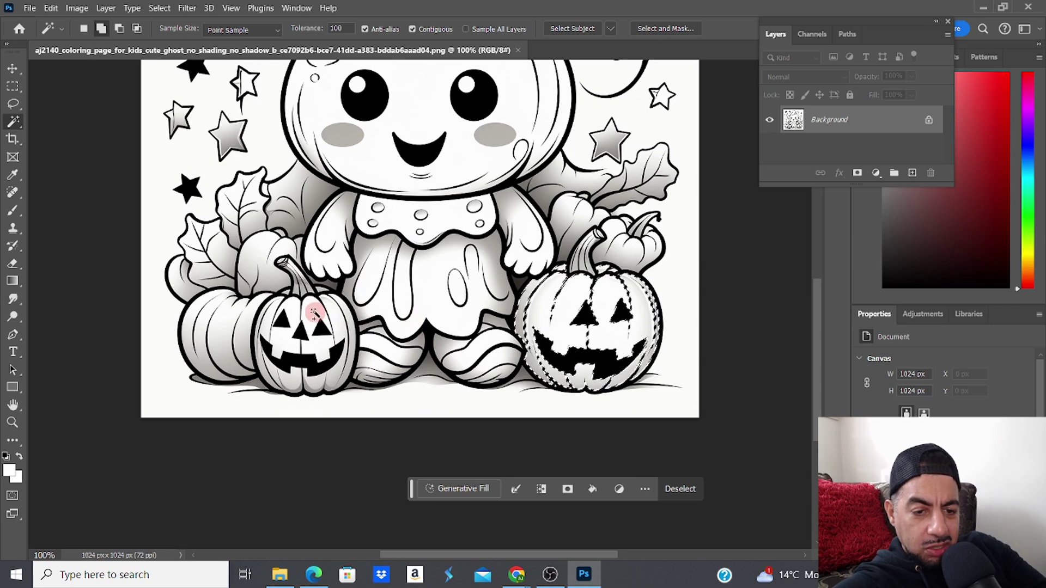
left_click(319, 310, "shift")
left_click(324, 312, "shift")
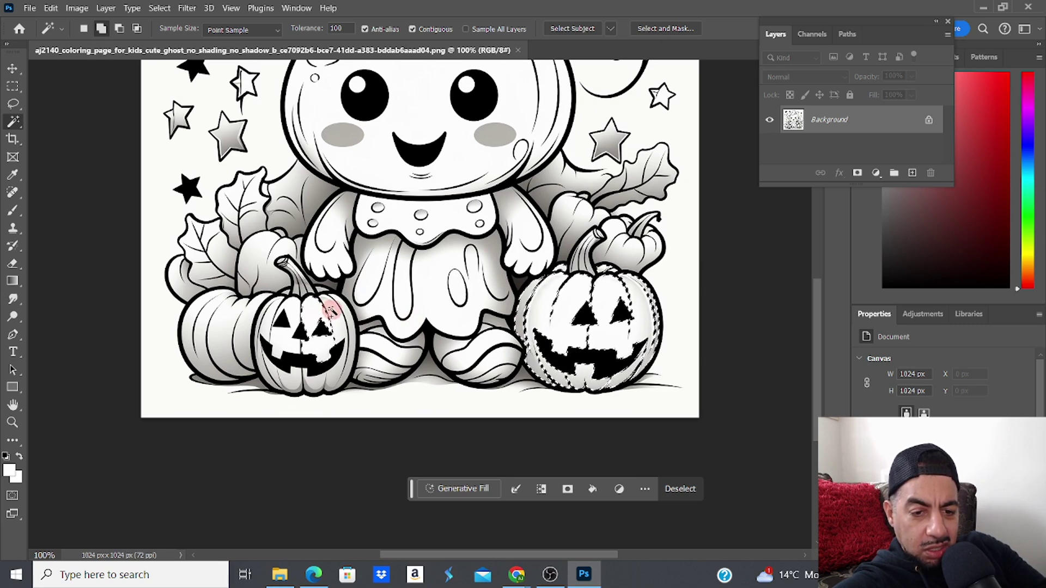
left_click(272, 302, "shift")
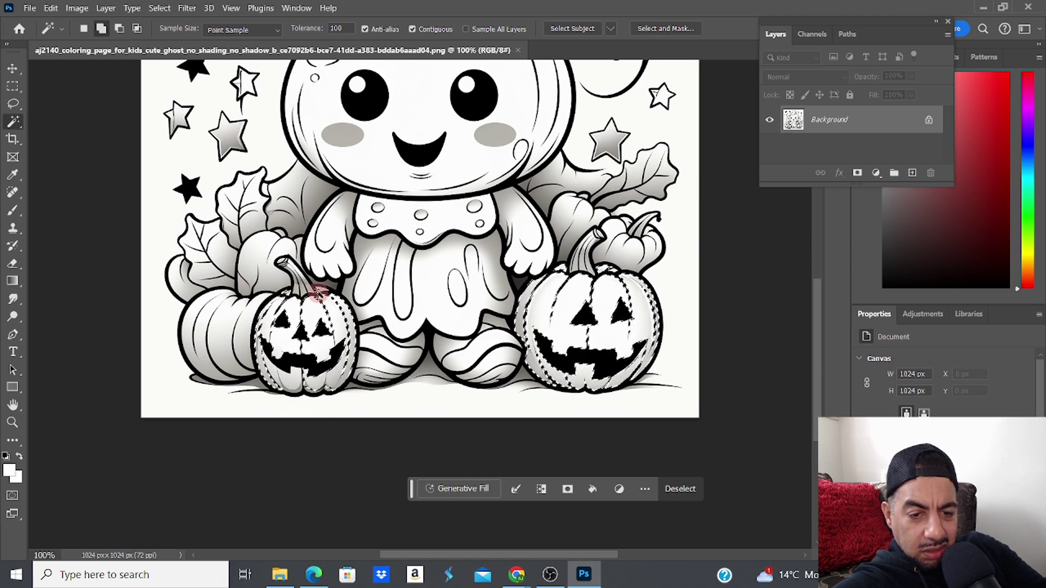
left_click(213, 338, "shift")
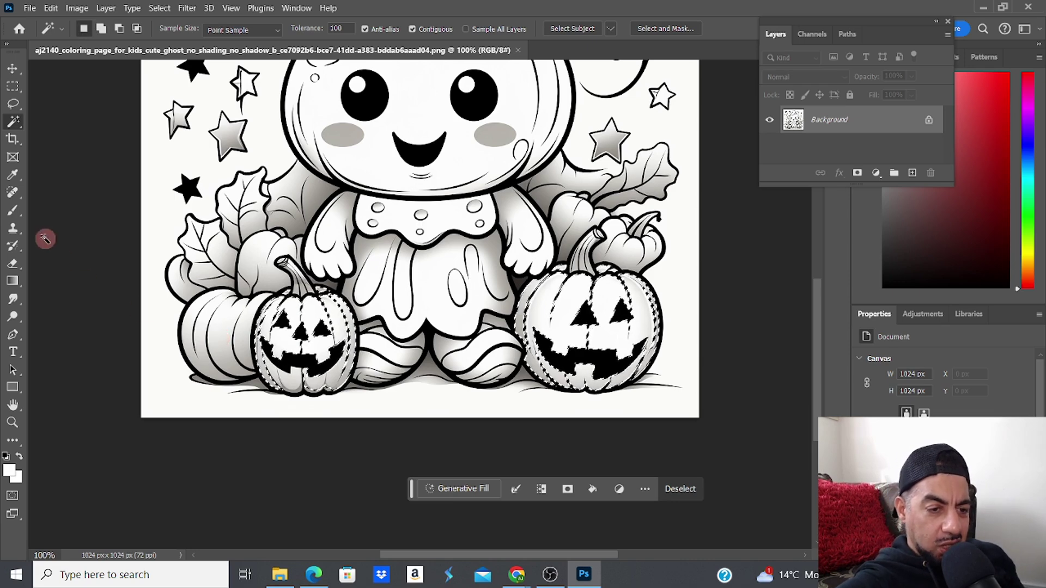
Set up a Soft Round brush at 58 px and choose a bright golden yellow as the foreground colour
left_click(14, 212)
left_click(98, 28)
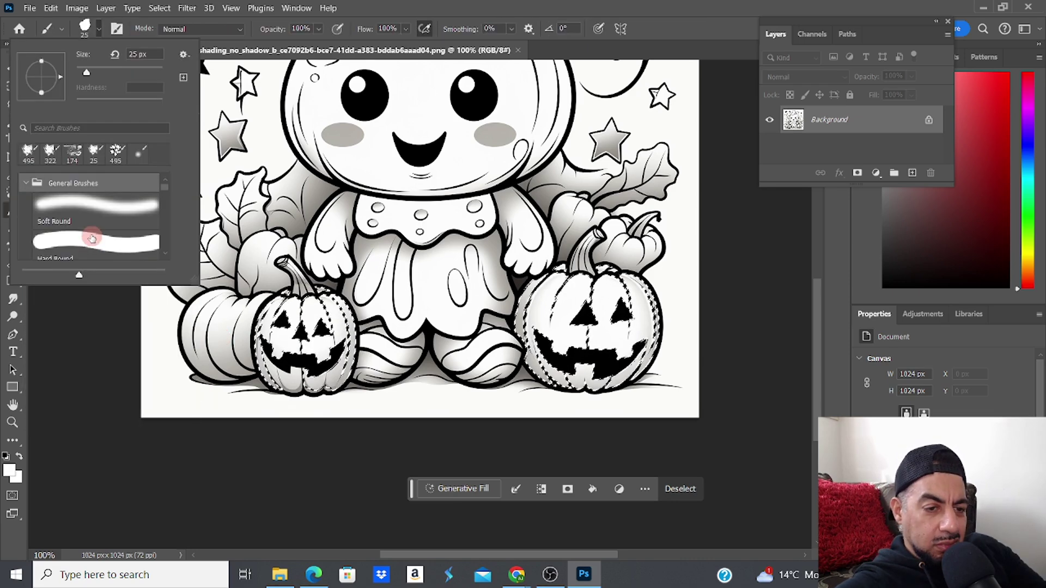
left_click(81, 204)
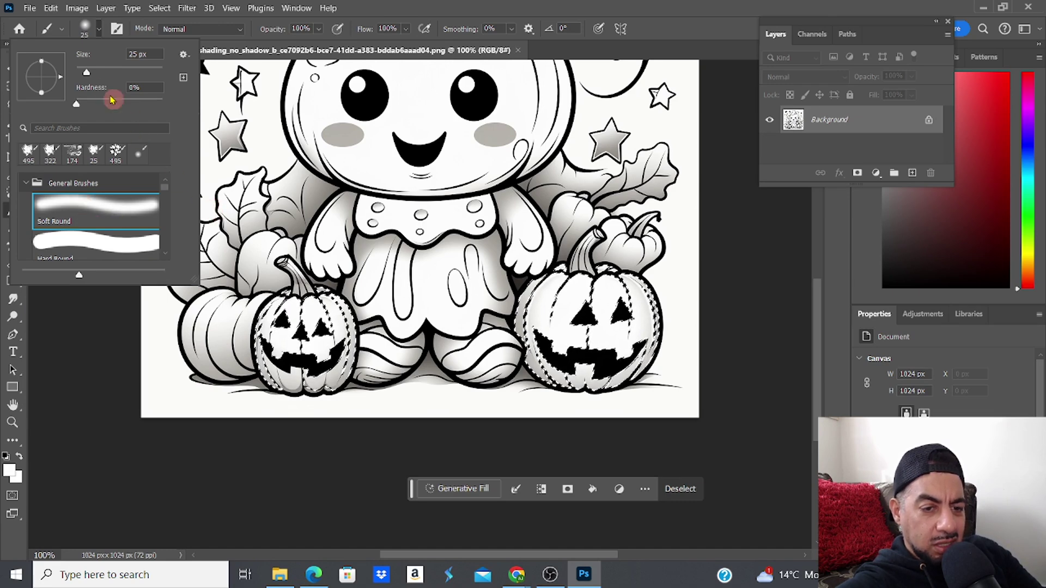
left_click_drag(87, 73, 103, 76)
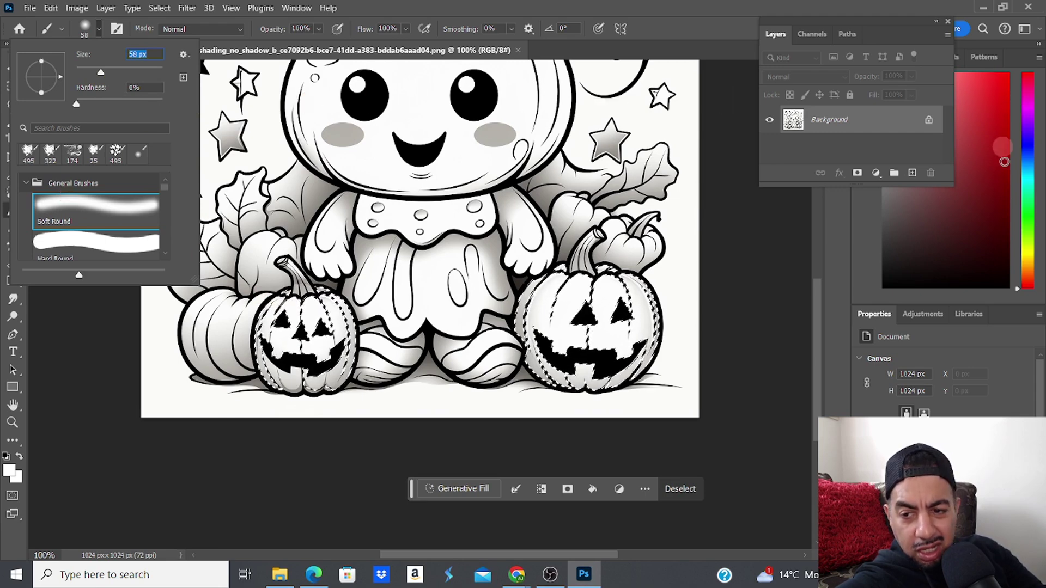
left_click_drag(1033, 273, 1027, 261)
left_click(1003, 77)
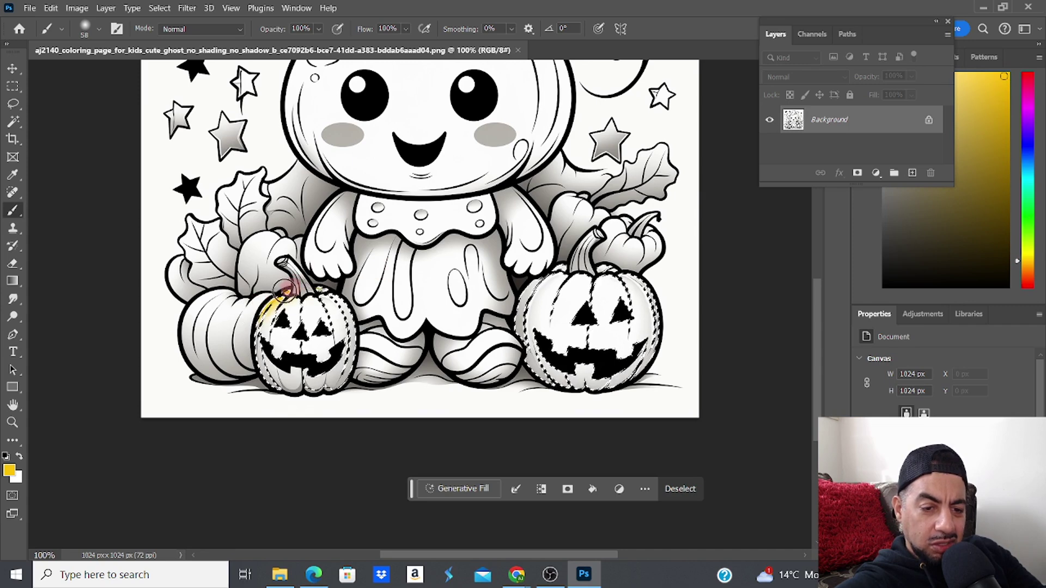
Paint the selected segments of both jack-o'-lanterns golden yellow with the brush
mouse_move(241, 343)
left_mouse_down()
mouse_move(345, 266)
mouse_move(398, 282)
mouse_move(272, 300)
left_mouse_up()
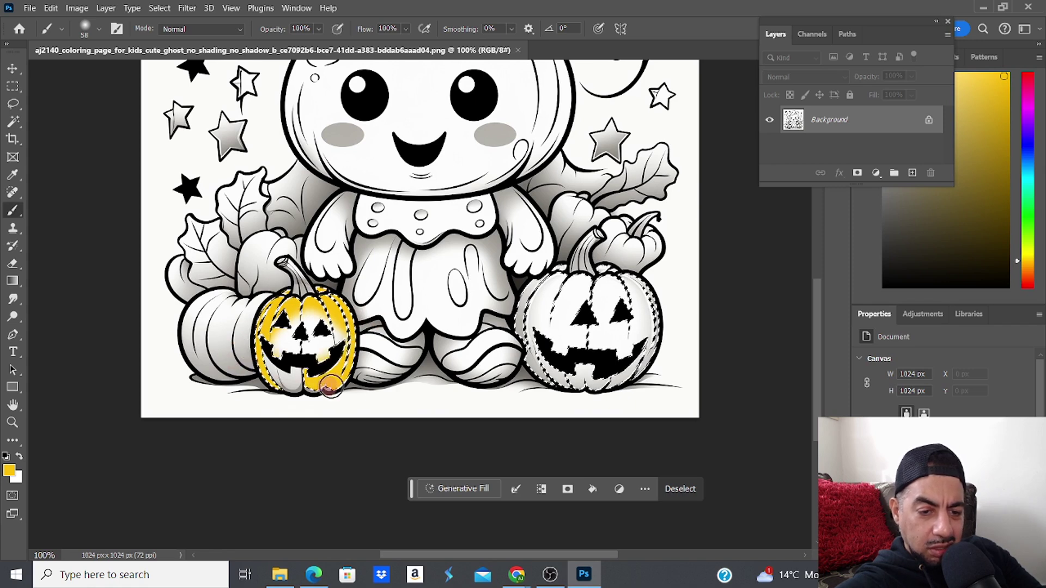
mouse_move(262, 301)
left_mouse_down()
mouse_move(299, 336)
mouse_move(257, 365)
left_mouse_up()
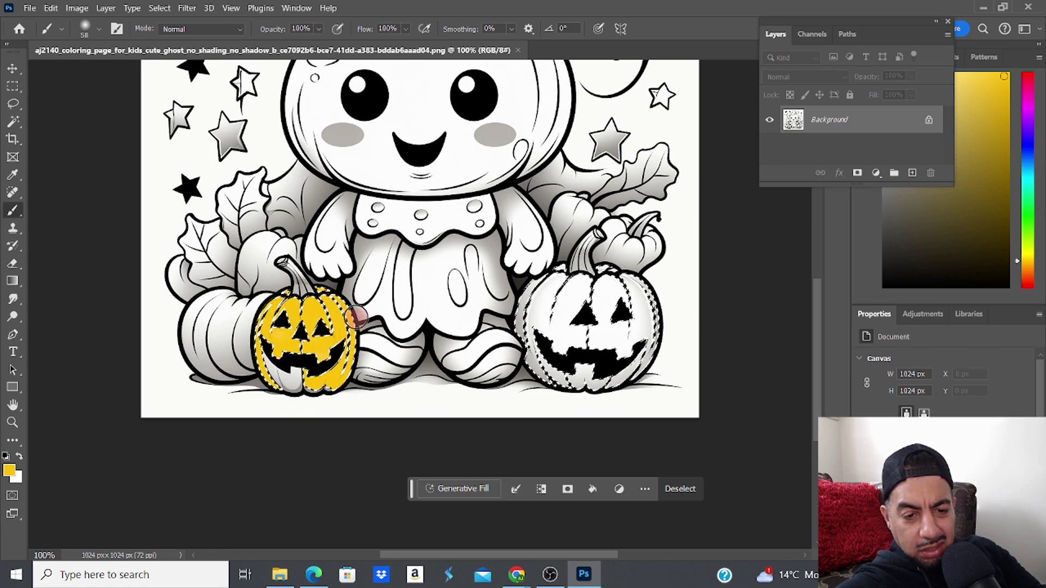
mouse_move(538, 327)
left_mouse_down()
mouse_move(574, 276)
mouse_move(627, 280)
mouse_move(582, 304)
mouse_move(635, 305)
mouse_move(583, 262)
mouse_move(605, 369)
mouse_move(568, 274)
mouse_move(638, 336)
mouse_move(562, 261)
mouse_move(635, 330)
mouse_move(550, 284)
left_mouse_up()
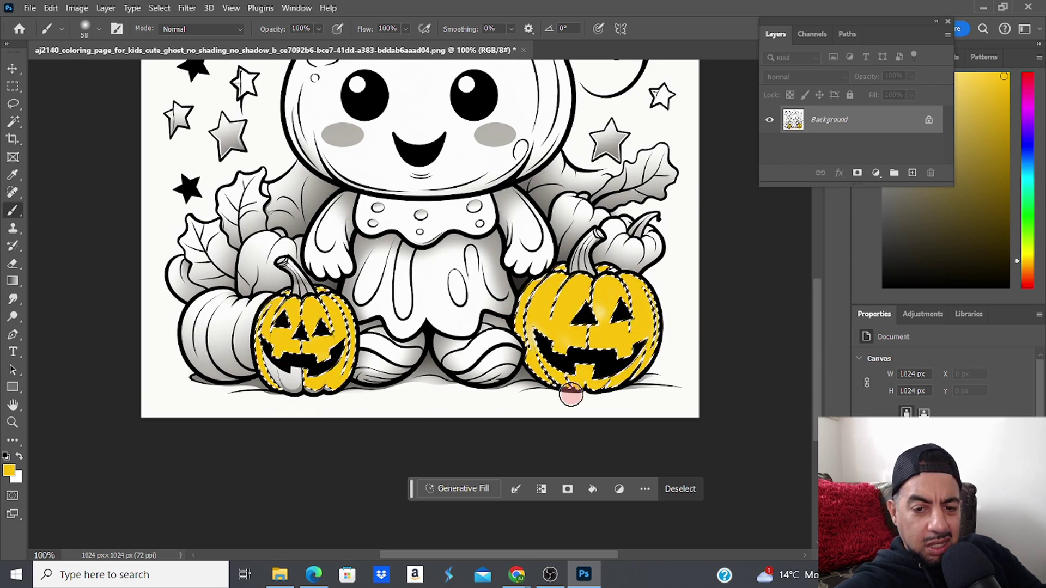
Shade the outer and lower edges of both jack-o'-lanterns with progressively darker gold using the soft brush
left_click_drag(1002, 112, 1006, 125)
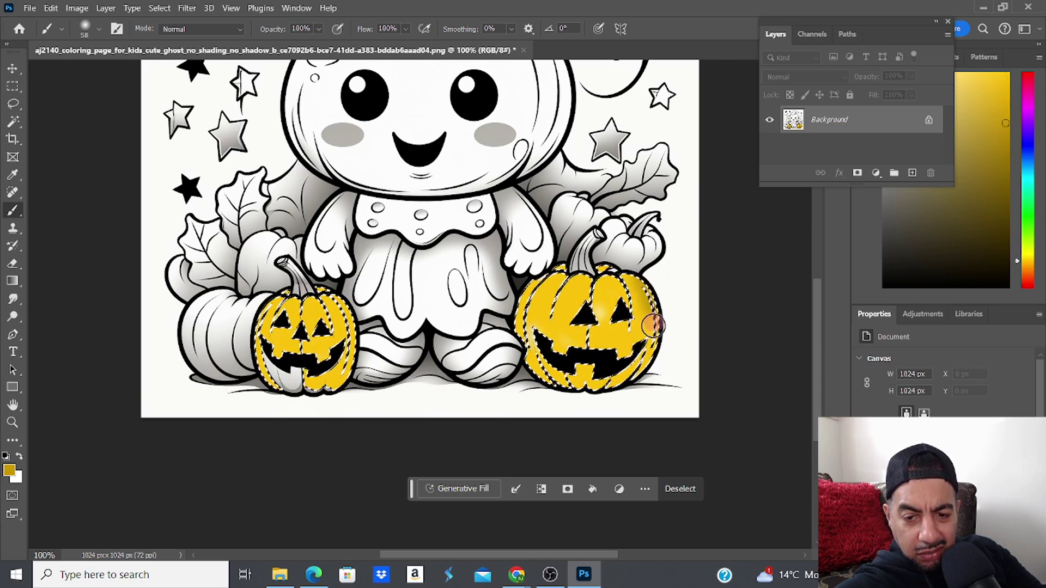
left_click_drag(620, 373, 590, 379)
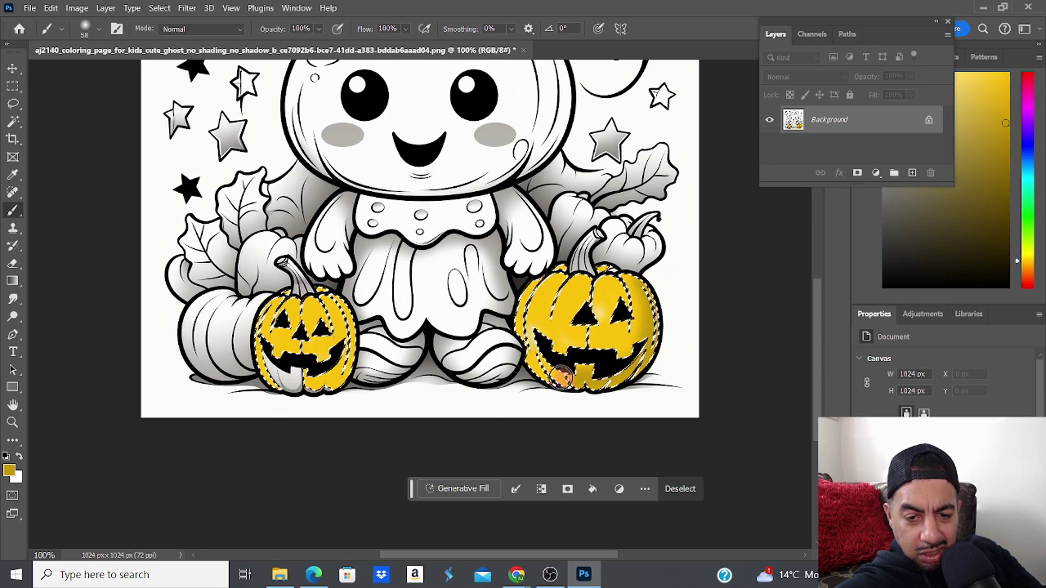
mouse_move(537, 360)
left_mouse_down()
mouse_move(560, 380)
mouse_move(600, 383)
left_mouse_up()
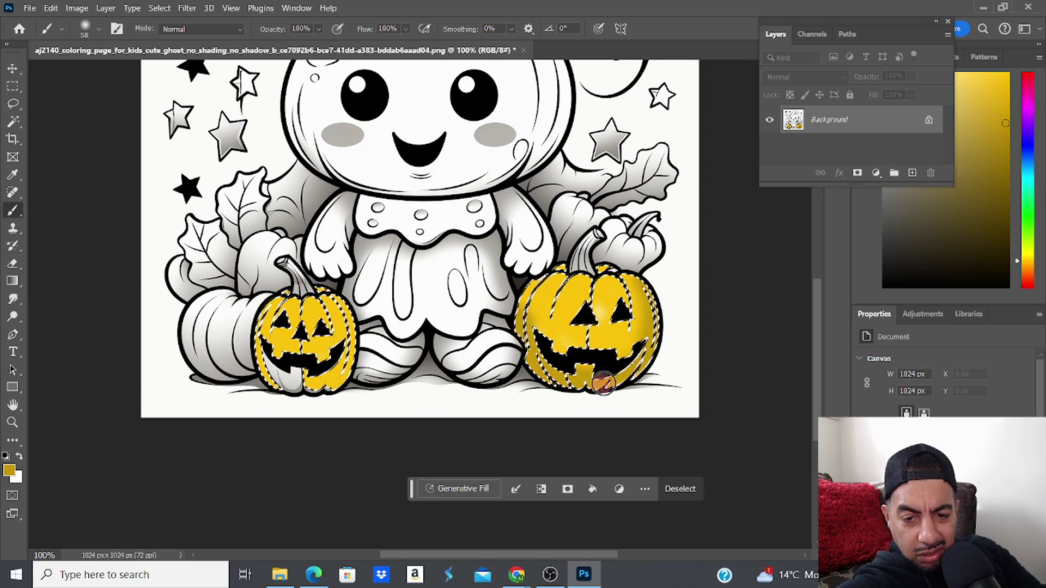
left_click(1003, 139)
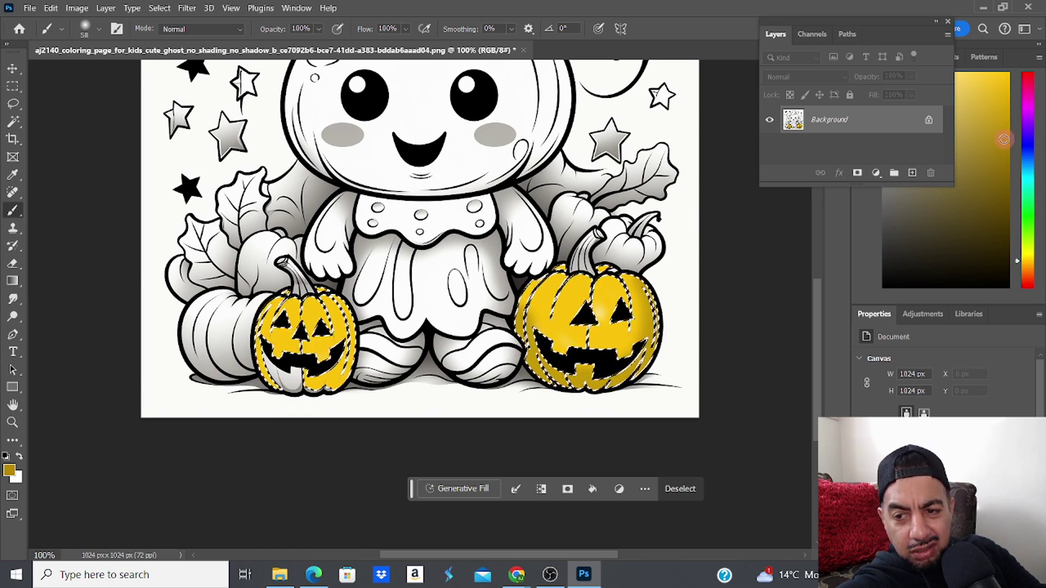
left_click_drag(649, 372, 654, 297)
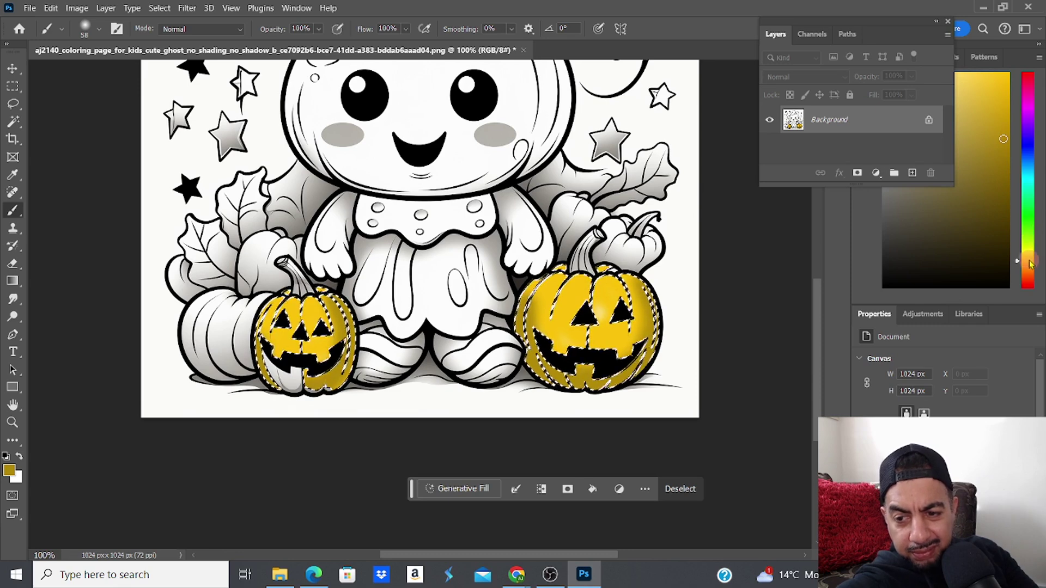
Choose a bright orange foreground colour and paint over the selected segments of both jack-o'-lanterns, leaving faint yellow highlights
left_click(1029, 272)
left_click(995, 85)
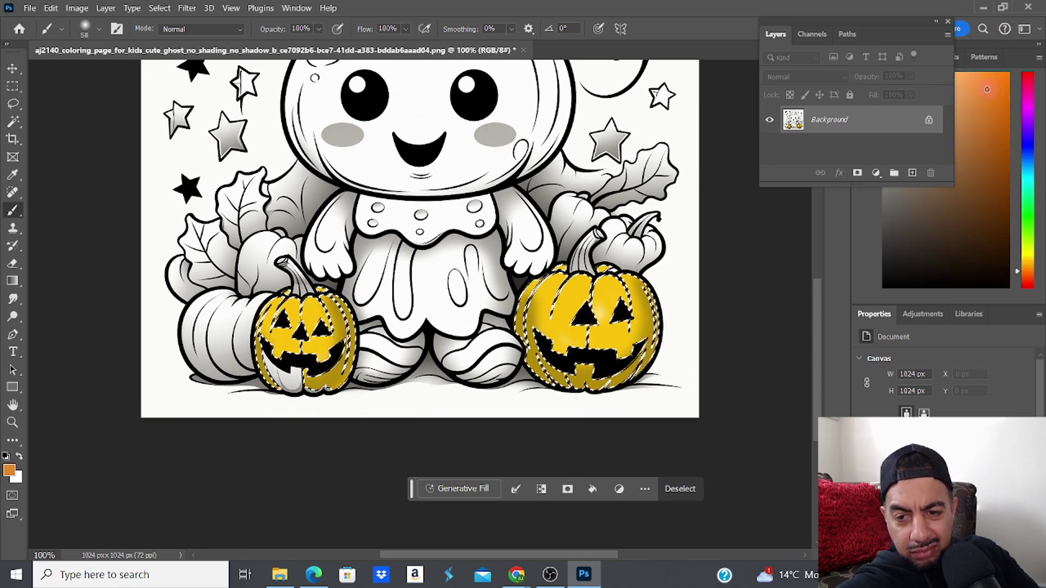
left_click(997, 79)
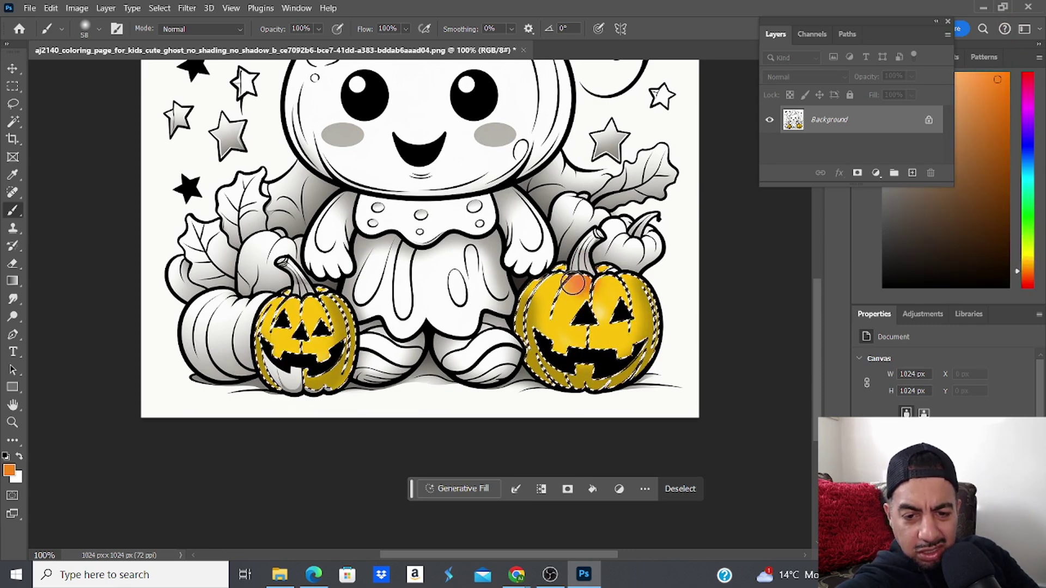
left_click_drag(546, 310, 565, 291)
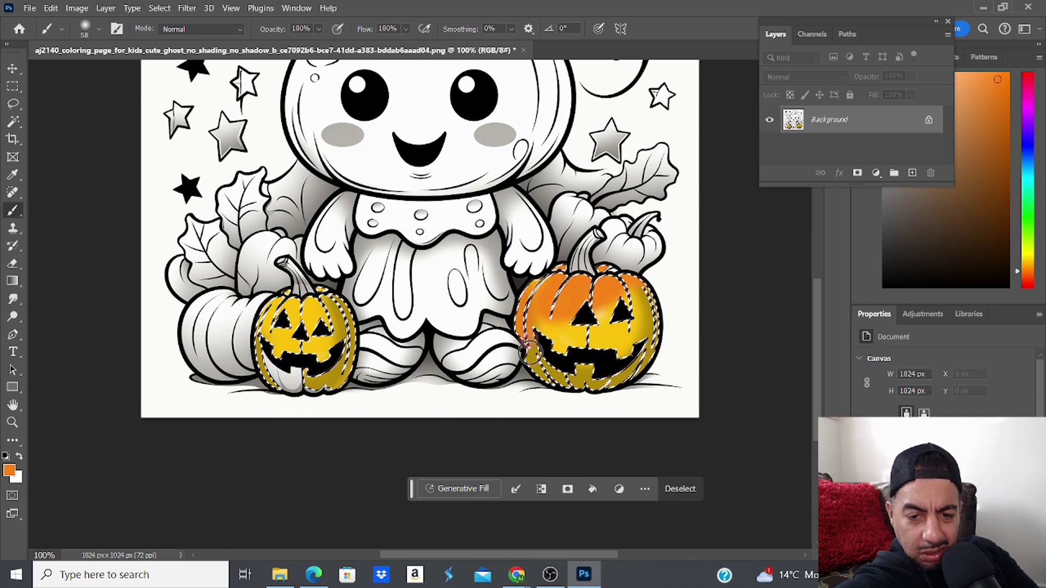
left_click_drag(546, 371, 533, 294)
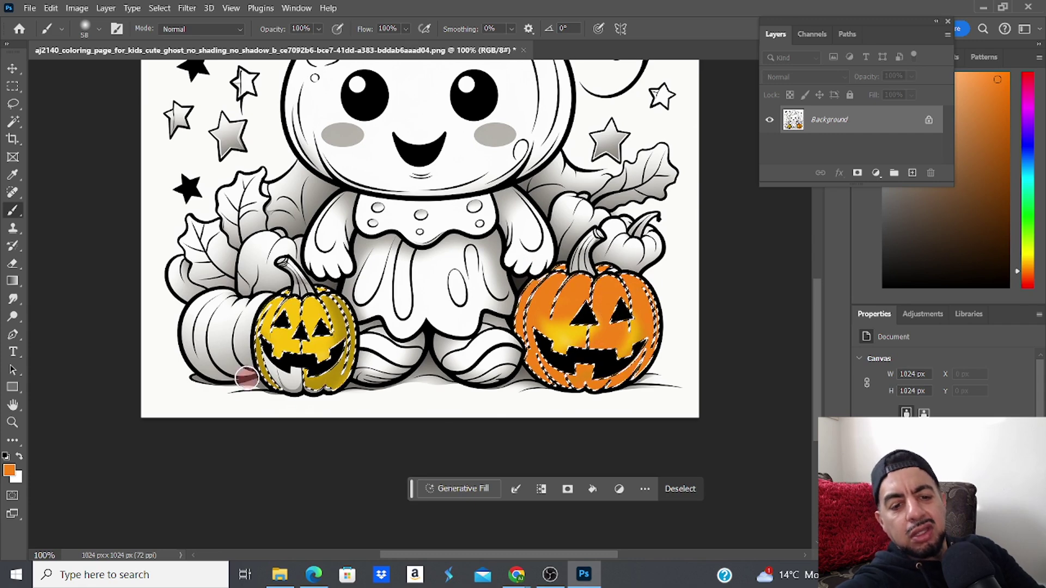
left_click_drag(332, 326, 294, 343)
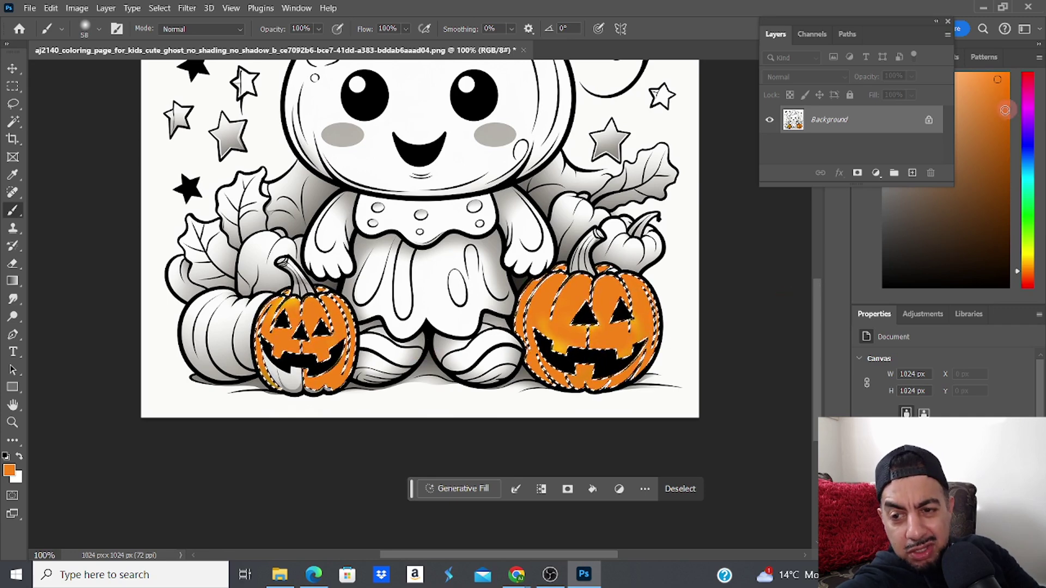
Shade the outer and lower edges of both jack-o'-lanterns with progressively darker burnt orange
left_click(1004, 116)
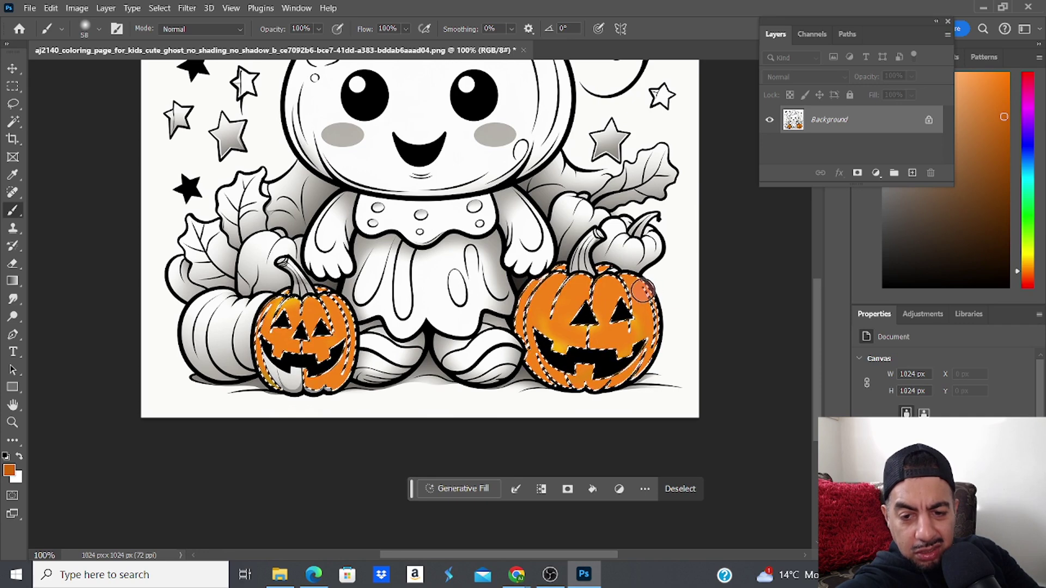
left_click_drag(645, 294, 647, 340)
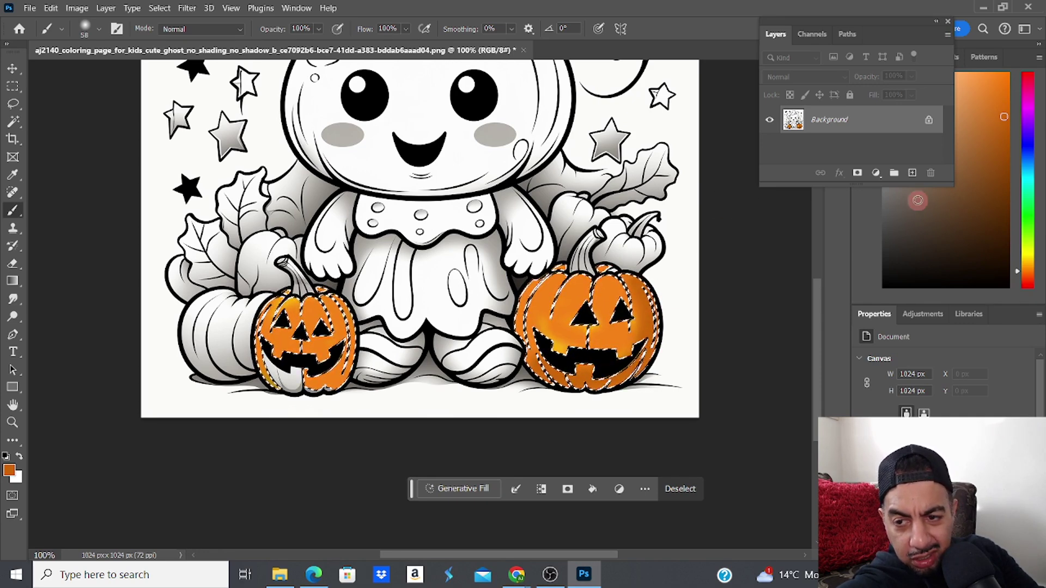
left_click(1002, 135)
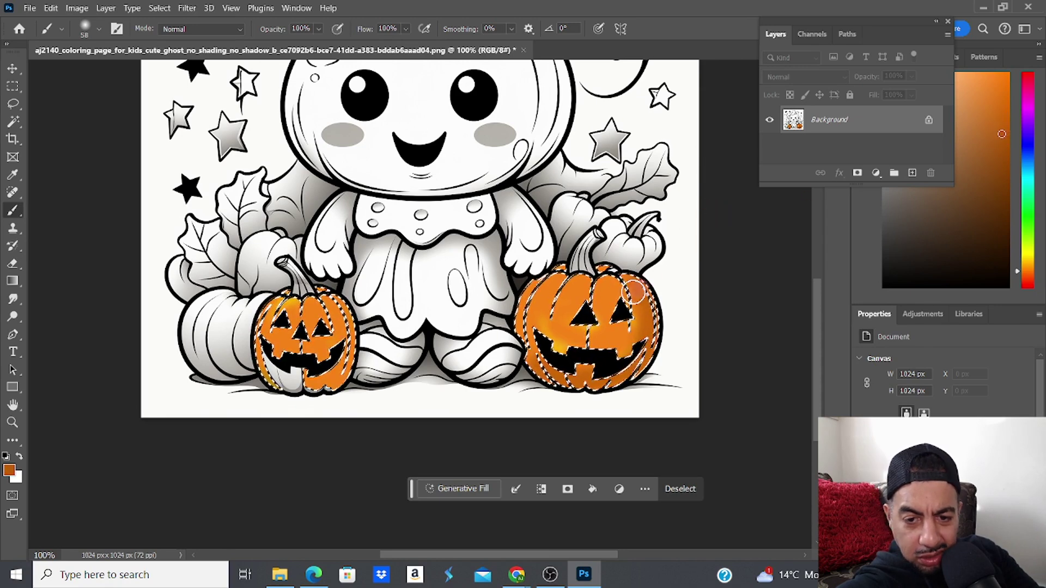
mouse_move(634, 367)
left_mouse_down()
mouse_move(588, 382)
mouse_move(542, 374)
left_mouse_up()
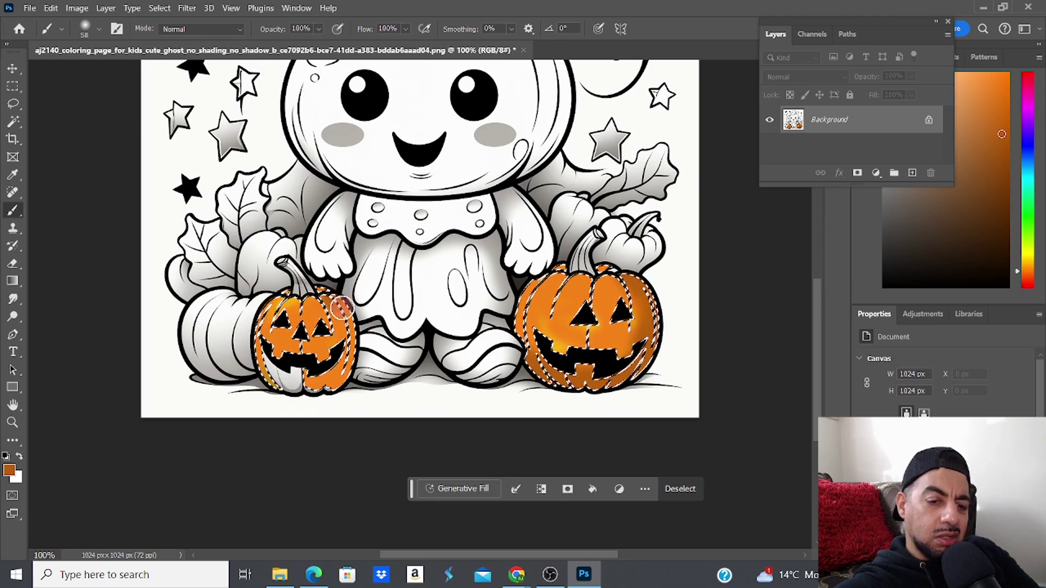
mouse_move(324, 394)
left_mouse_down()
mouse_move(275, 385)
mouse_move(260, 369)
left_mouse_up()
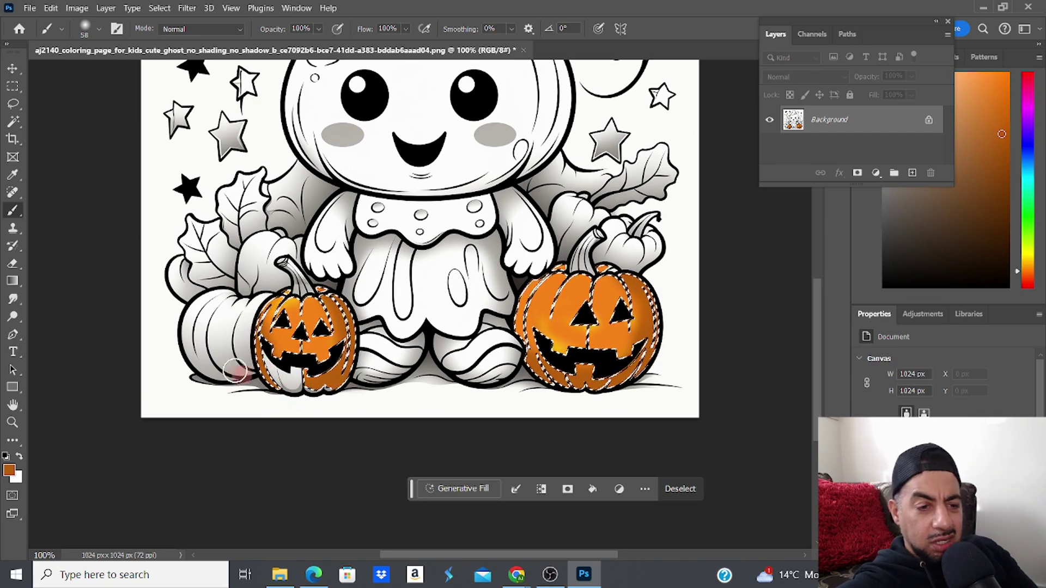
Add the small jack-o'-lantern's uncoloured lower segment to the selection with the Magic Wand and paint it dark orange
left_click(18, 124)
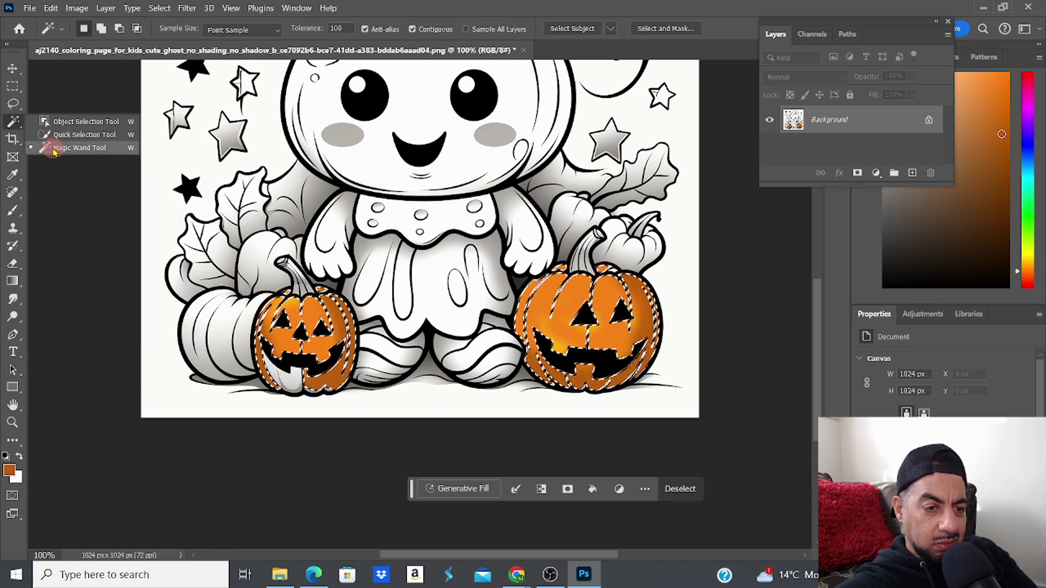
left_click(186, 255)
left_click(289, 380, "shift")
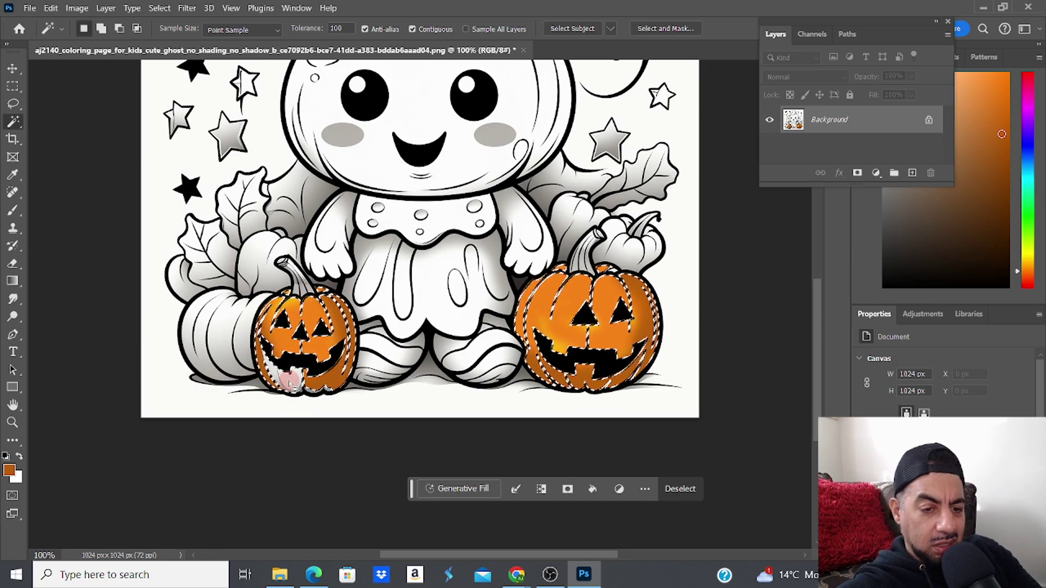
left_click(13, 210)
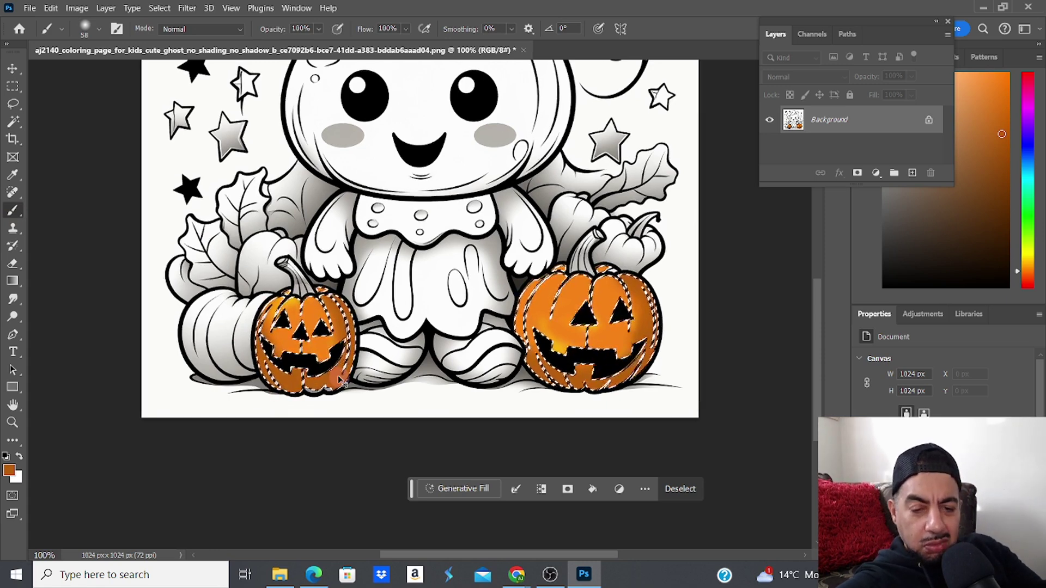
Clear the selection around both jack-o'-lanterns
key("ctrl+minus")
key("ctrl+minus")
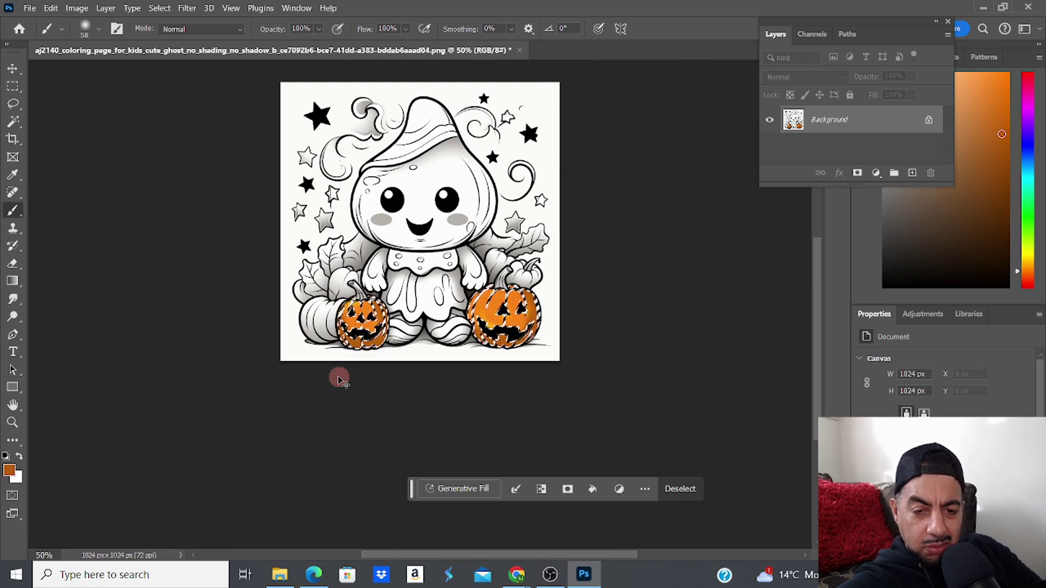
key("ctrl+plus")
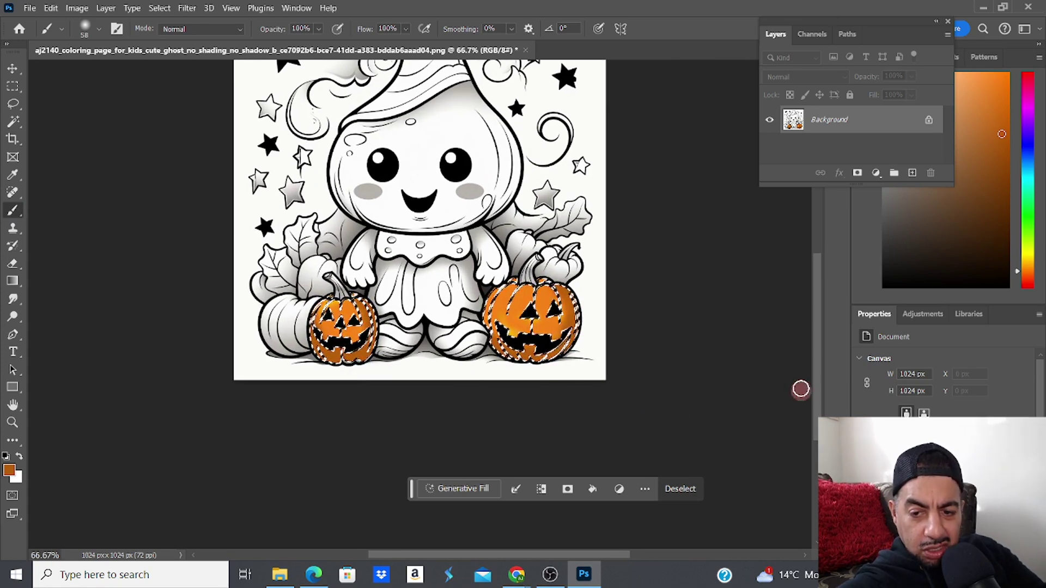
left_click_drag(817, 383, 814, 353)
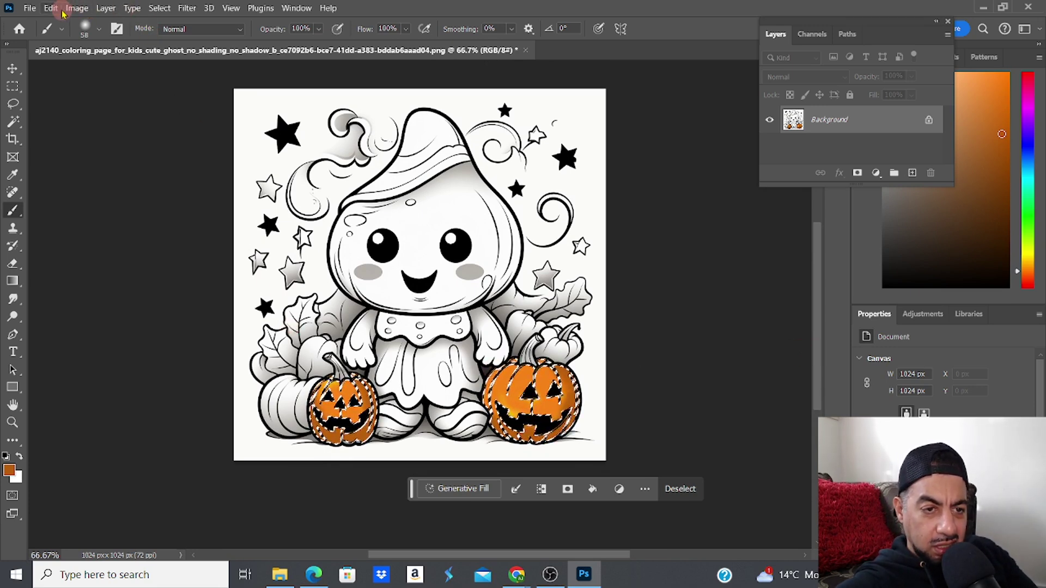
left_click(159, 8)
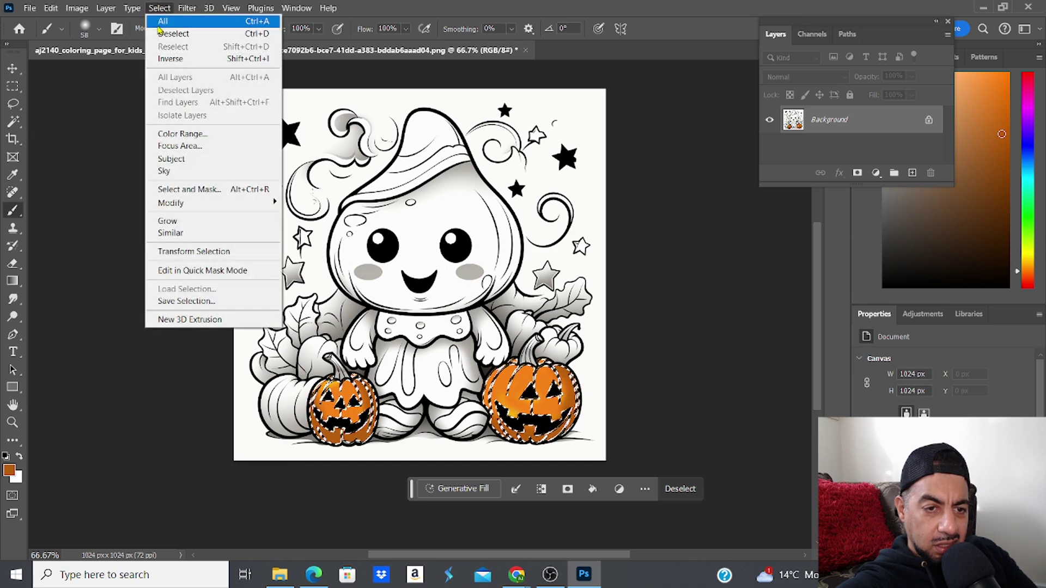
left_click(163, 35)
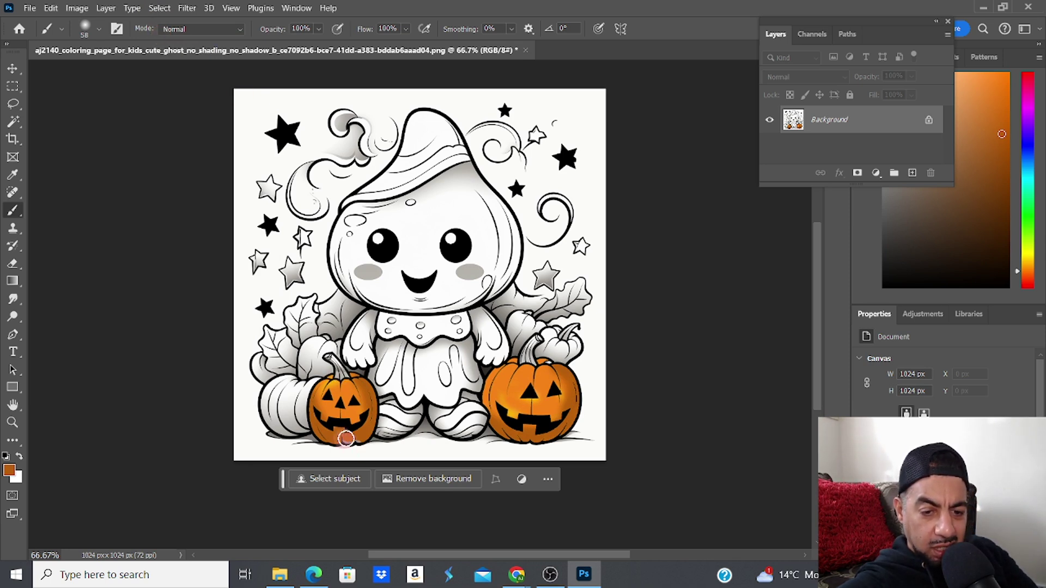
Select the white background around the character with the Magic Wand at tolerance 100
key("ctrl+plus")
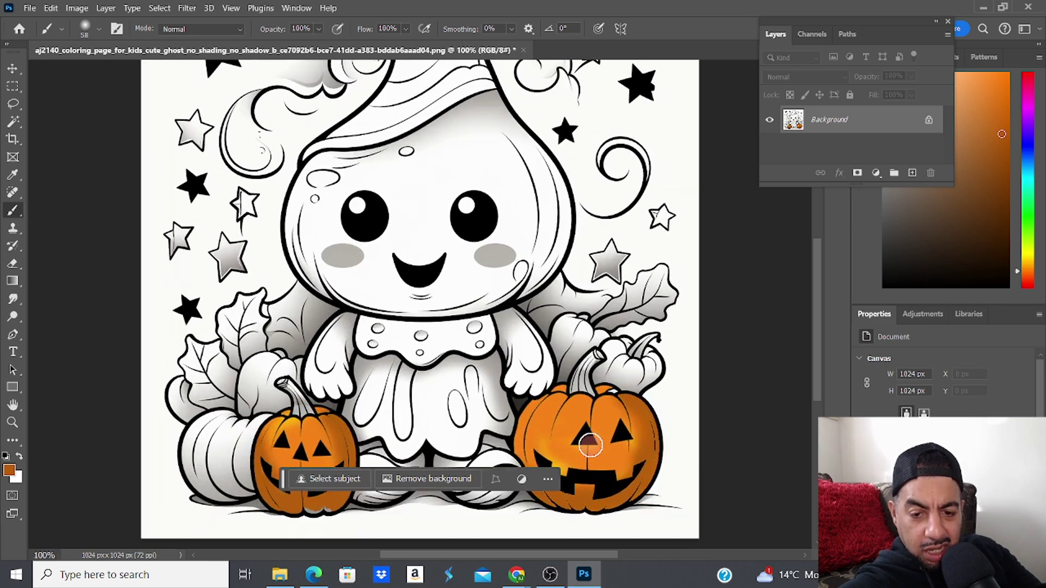
scroll(815, 386, "down", 3)
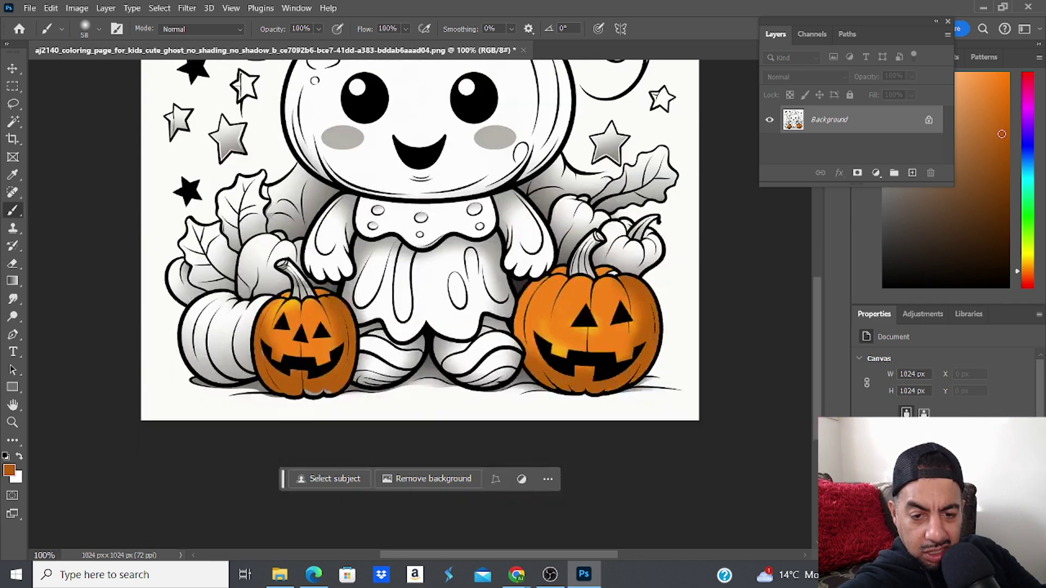
scroll(820, 395, "up", 2)
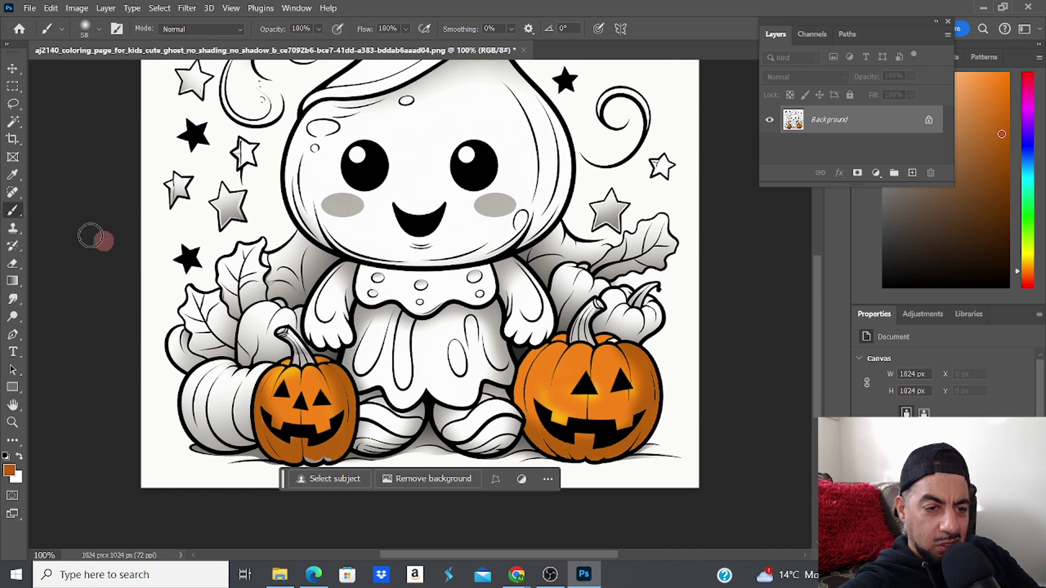
left_click(14, 125)
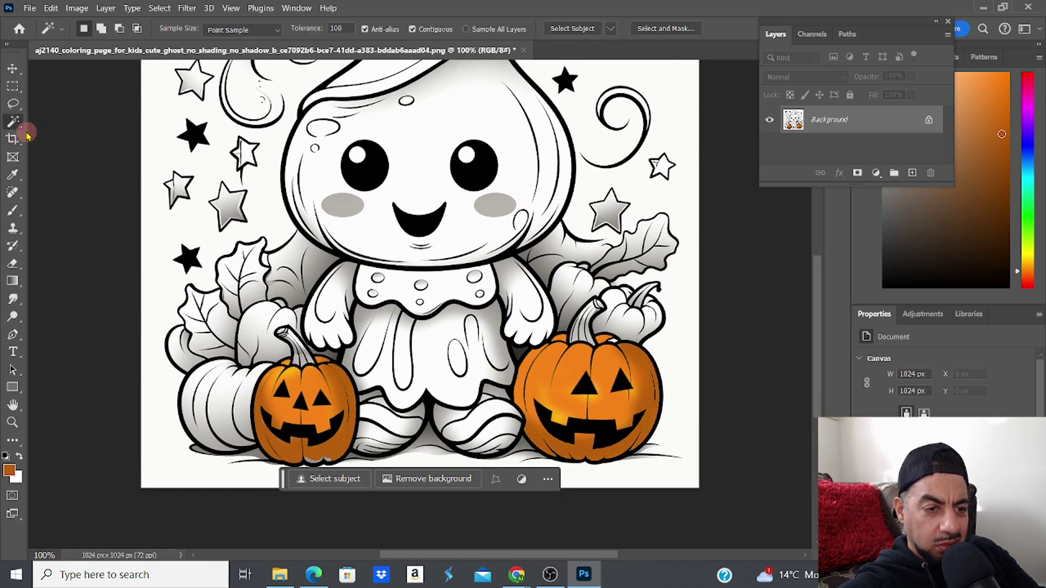
left_click(184, 218)
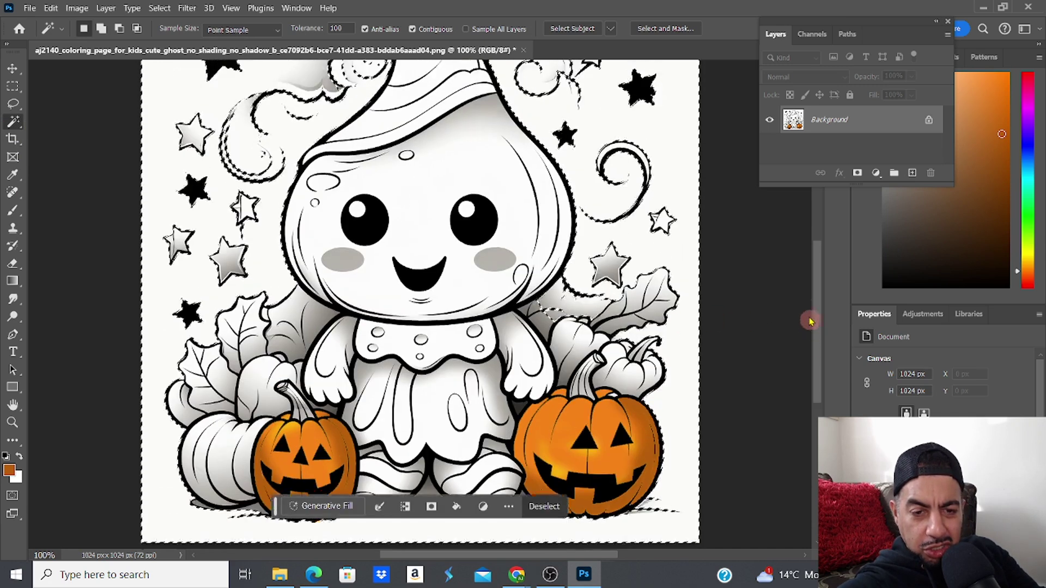
Choose a bright sky blue as the foreground colour for the selected background
scroll(806, 327, "up", 3)
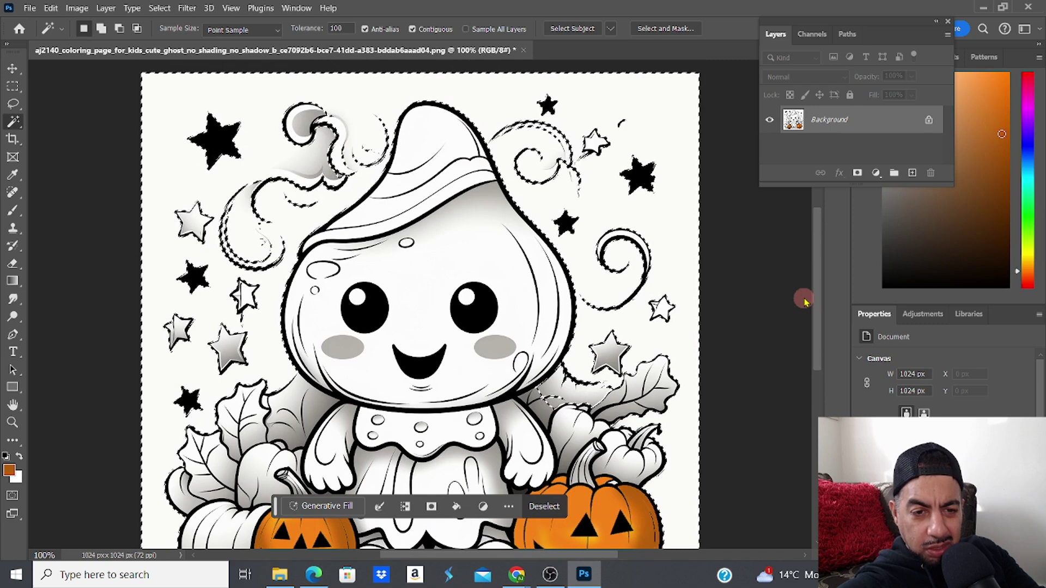
left_click(1030, 165)
left_click(971, 81)
left_click(689, 101)
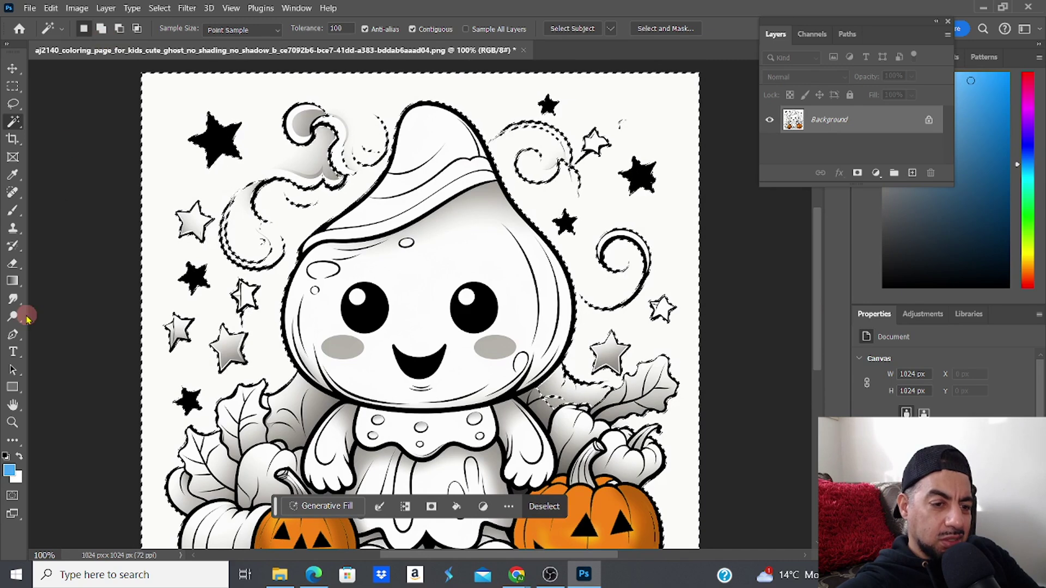
left_click(13, 246)
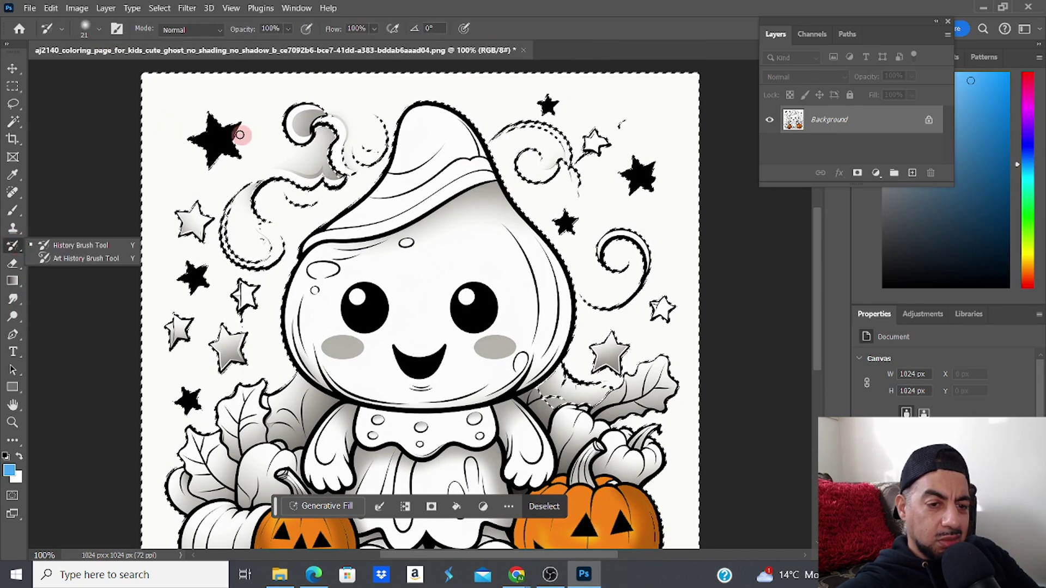
left_click(98, 29)
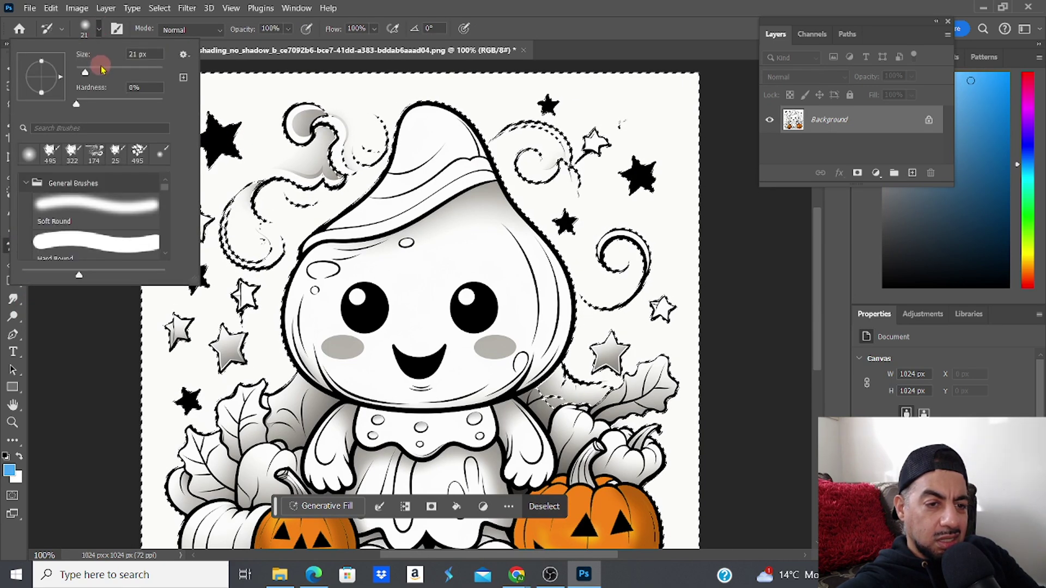
left_click_drag(85, 74, 109, 74)
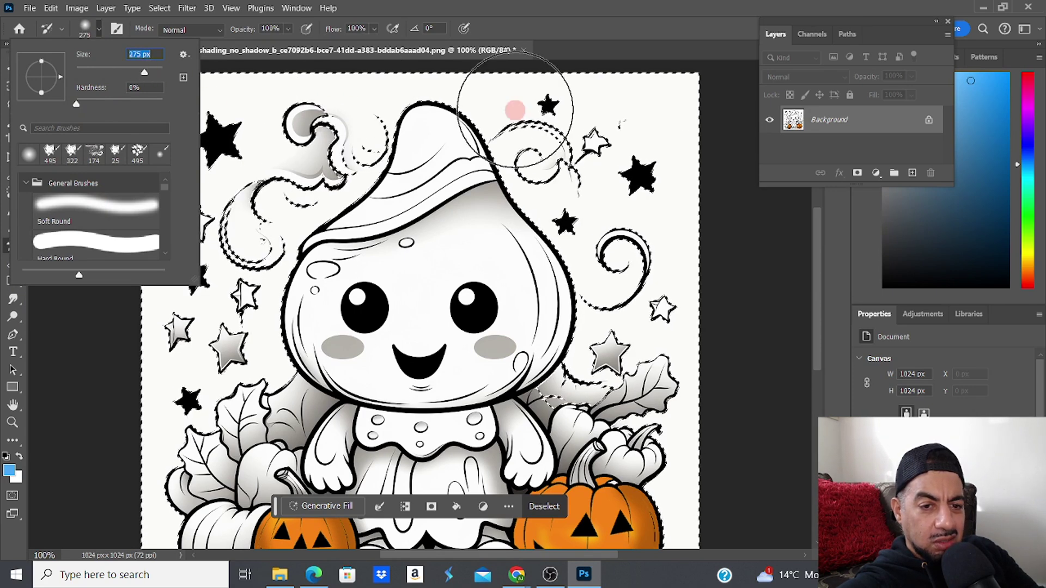
key("Return")
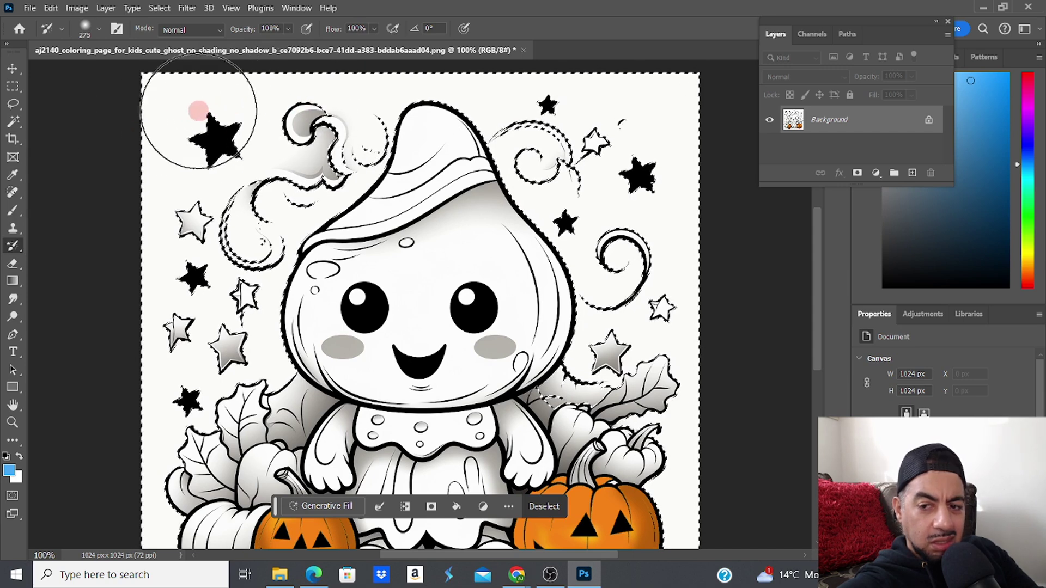
Paint the upper part of the selected background sky blue with a 155 px soft round brush
left_click(13, 211)
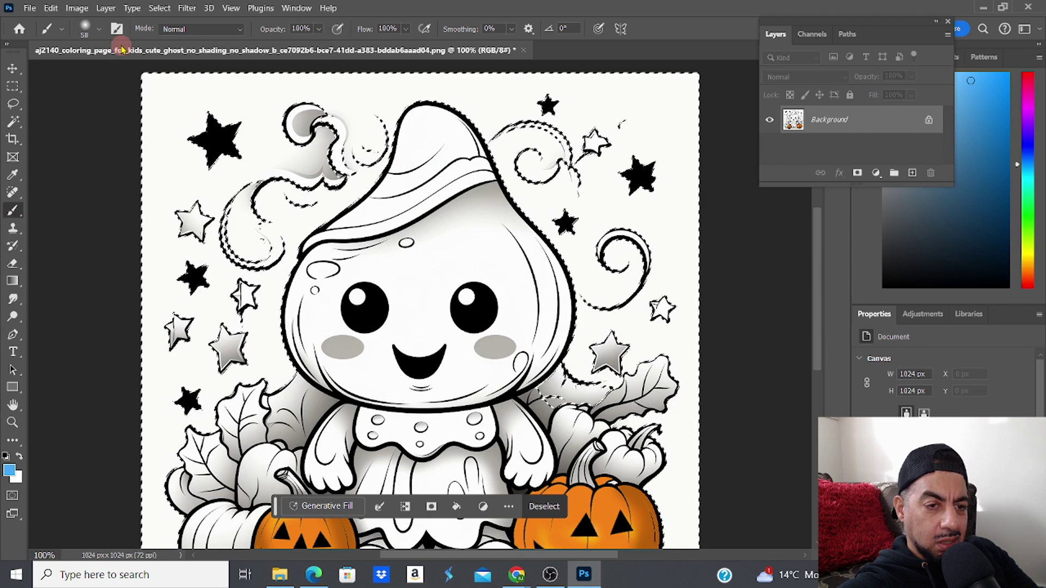
left_click(99, 35)
left_click_drag(110, 68, 133, 72)
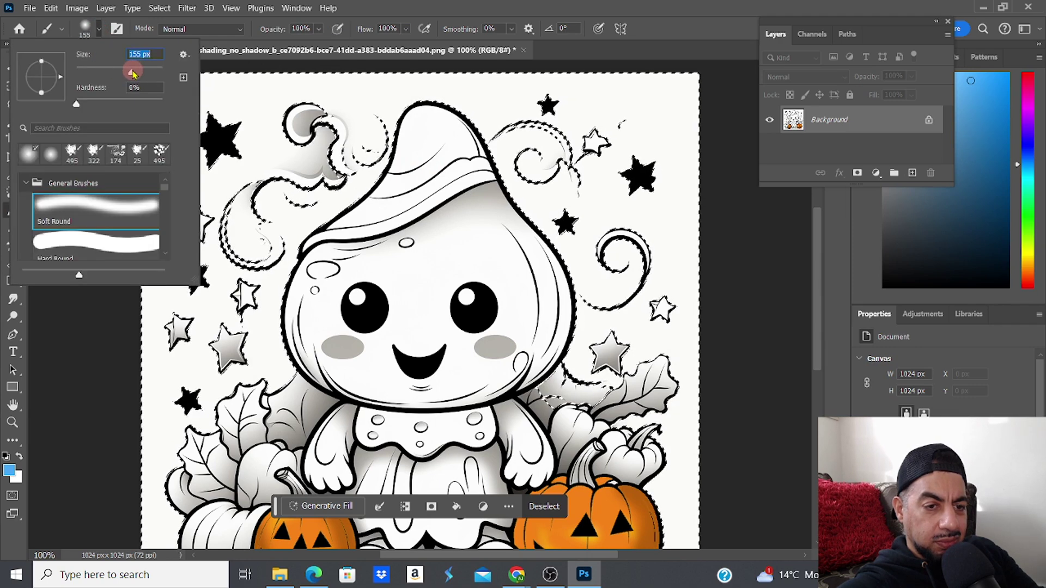
left_click_drag(274, 86, 288, 84)
mouse_move(175, 90)
left_mouse_down()
mouse_move(272, 68)
mouse_move(104, 195)
mouse_move(118, 164)
mouse_move(423, 49)
left_mouse_up()
left_click_drag(552, 40, 601, 63)
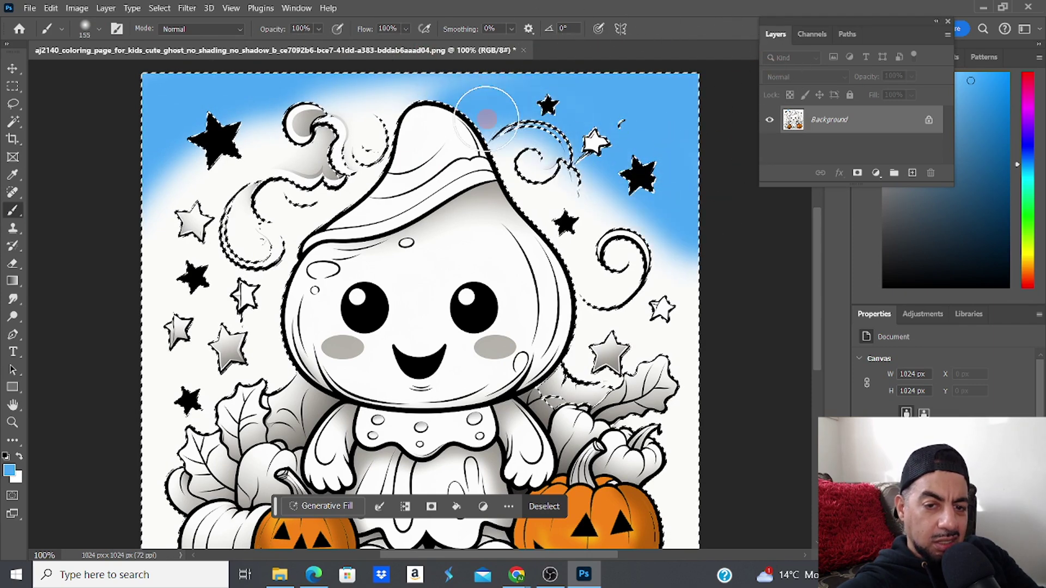
Paint the rest of the selected background sky blue down to the bottom edge and clear the selection
mouse_move(202, 239)
left_mouse_down()
mouse_move(121, 223)
mouse_move(132, 241)
left_mouse_up()
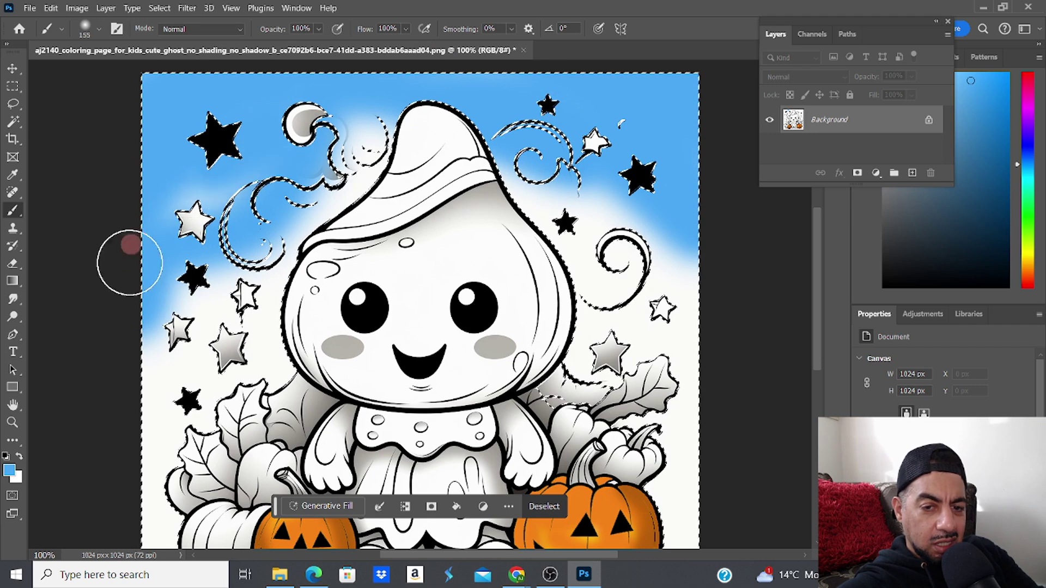
mouse_move(251, 248)
left_mouse_down()
mouse_move(280, 327)
mouse_move(533, 154)
left_mouse_up()
mouse_move(284, 243)
left_mouse_down()
mouse_move(322, 273)
mouse_move(603, 140)
mouse_move(642, 221)
mouse_move(618, 373)
mouse_move(677, 443)
mouse_move(681, 537)
left_mouse_up()
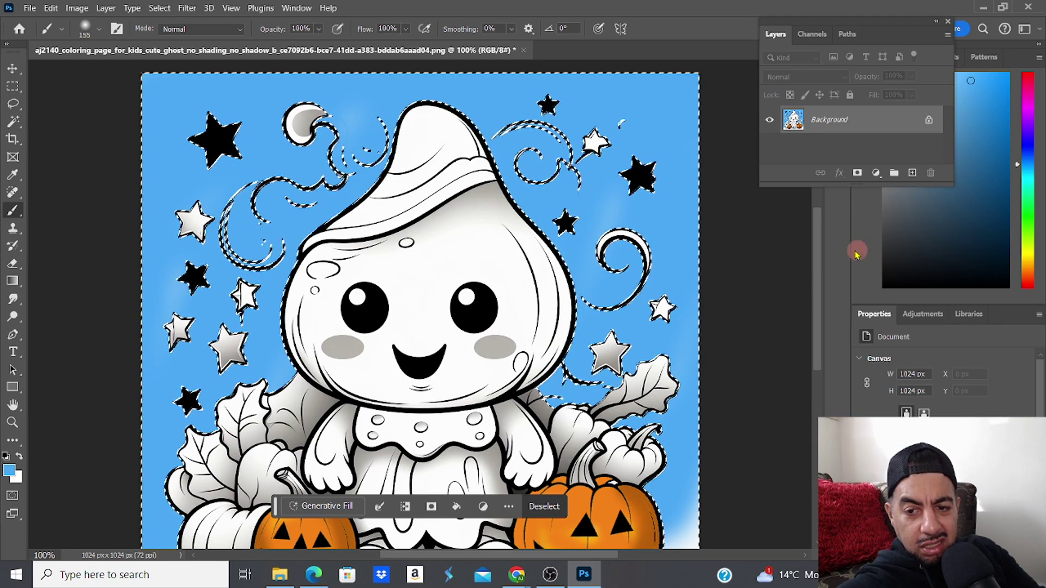
scroll(821, 252, "down", 3)
mouse_move(685, 259)
left_mouse_down()
mouse_move(692, 365)
mouse_move(682, 453)
mouse_move(525, 488)
mouse_move(526, 478)
mouse_move(493, 475)
mouse_move(397, 506)
mouse_move(312, 463)
mouse_move(196, 487)
mouse_move(269, 483)
mouse_move(228, 390)
mouse_move(187, 366)
left_mouse_up()
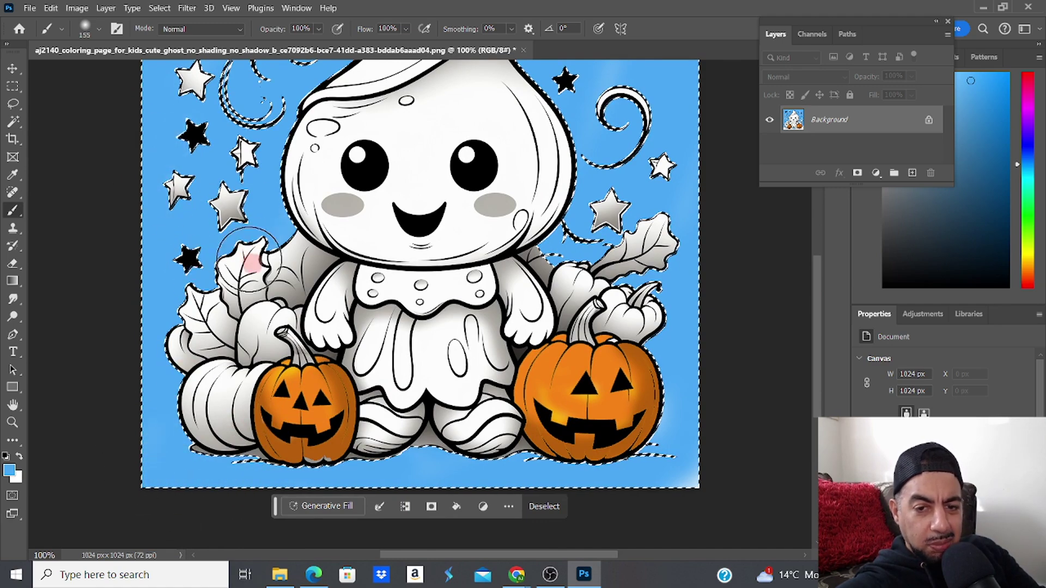
left_click_drag(815, 317, 813, 265)
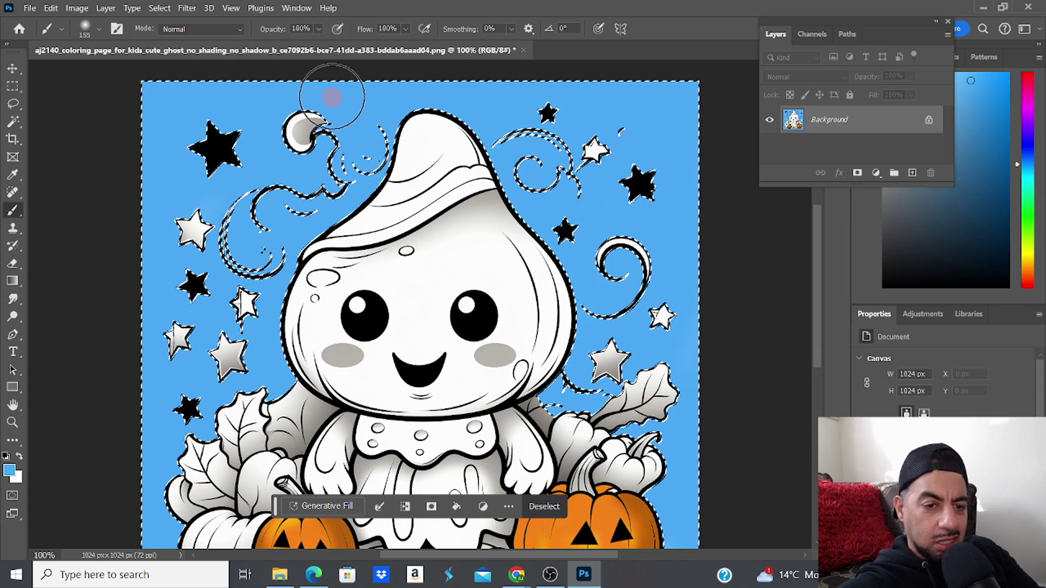
left_click(159, 7)
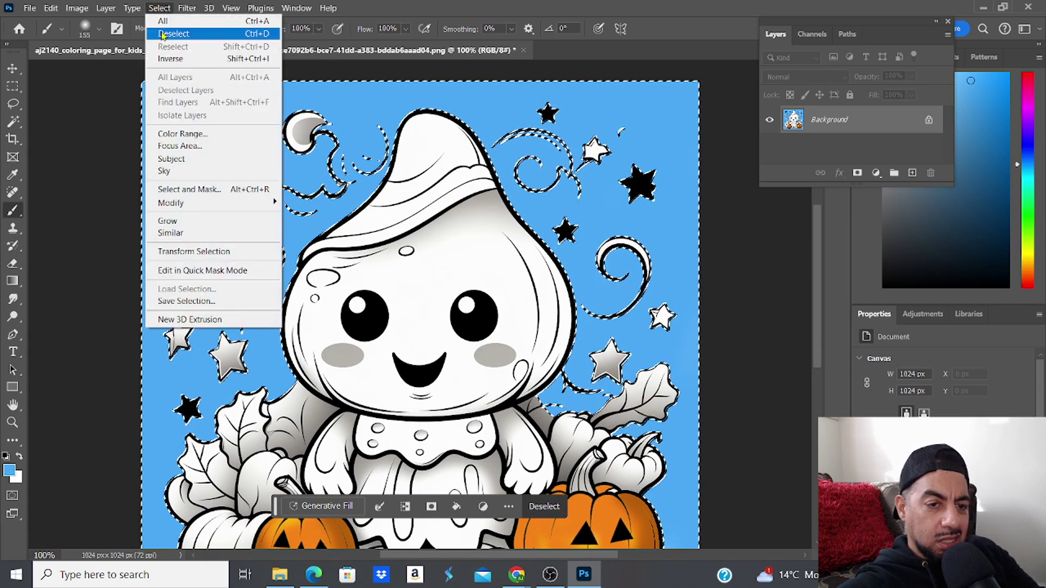
left_click(161, 33)
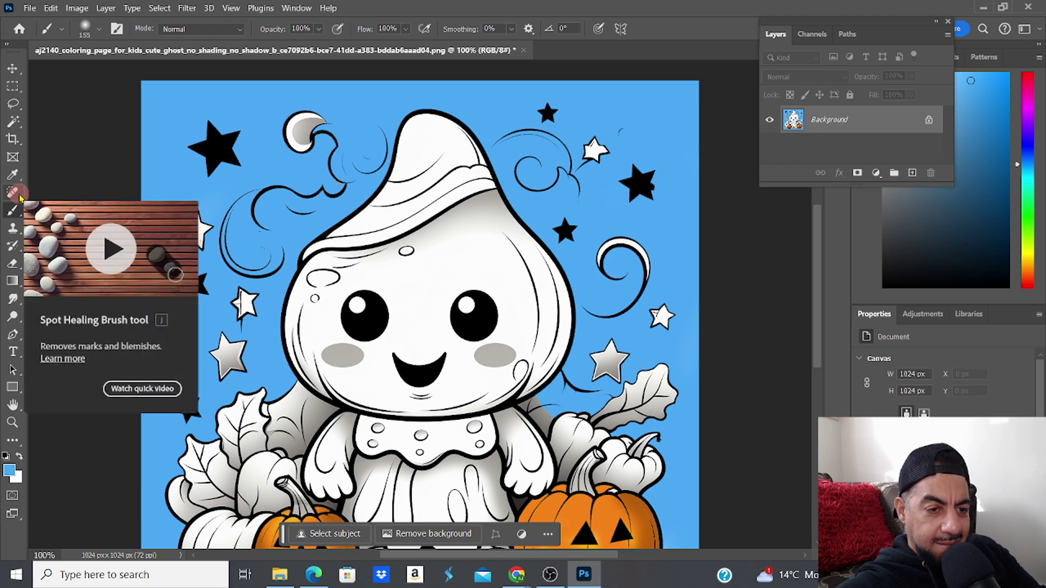
Select the leaves on both sides of the character with the Magic Wand, adding each leaf to the selection
left_click(13, 121)
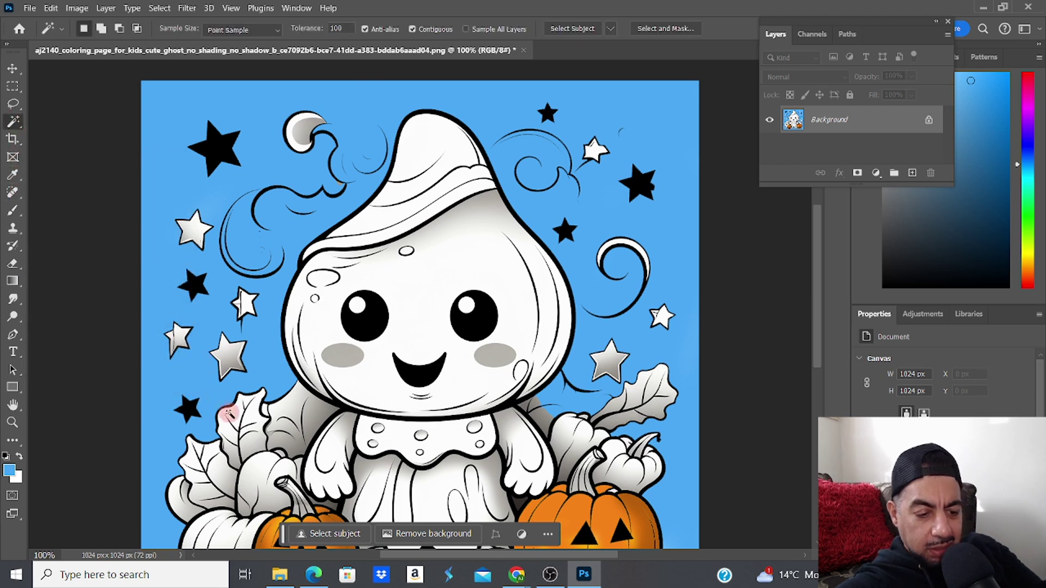
left_click(232, 418)
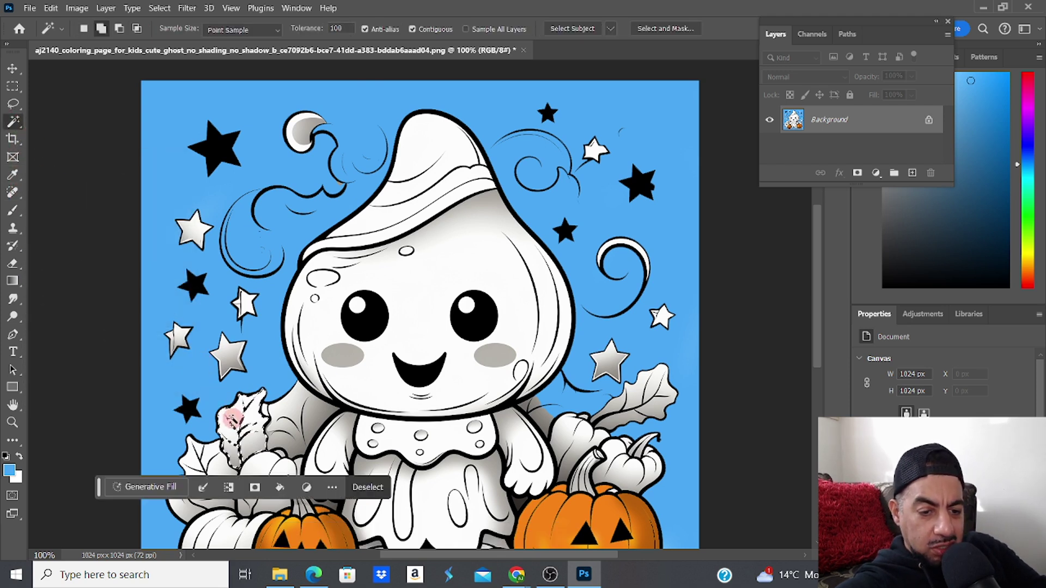
left_click(277, 462, "shift")
left_click(210, 451)
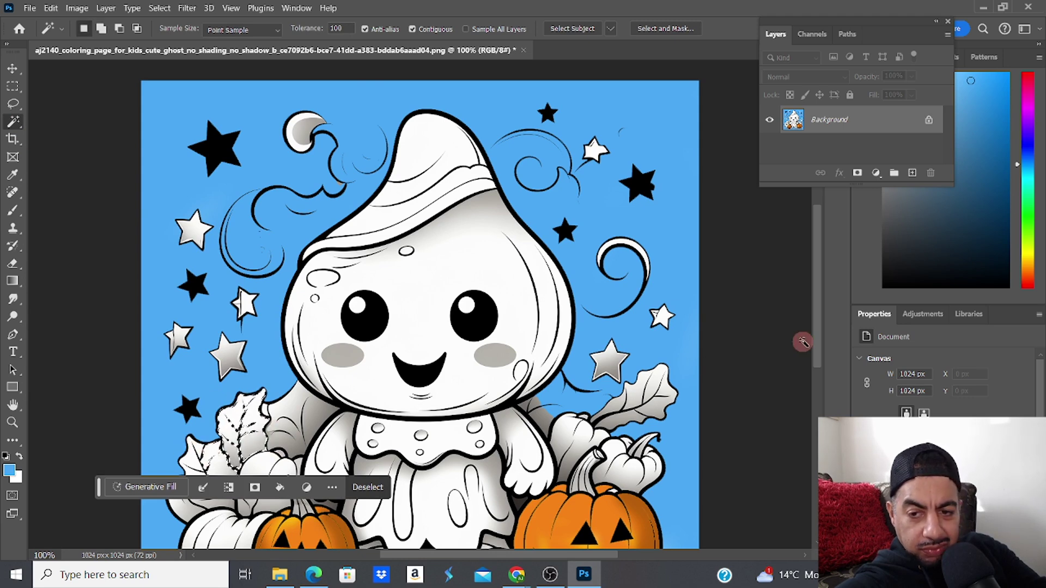
left_click_drag(817, 340, 815, 366)
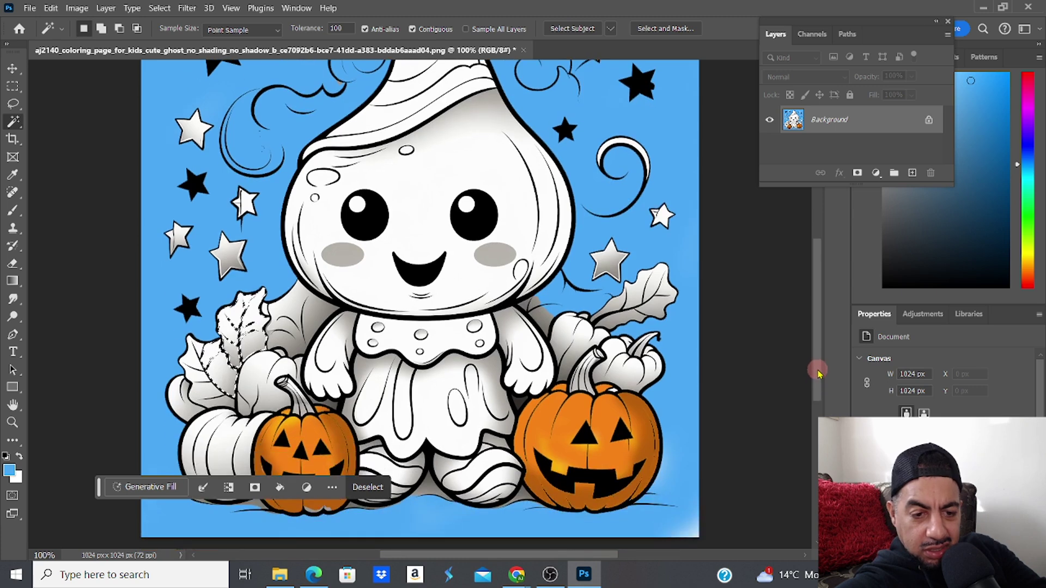
left_click(656, 280, "shift")
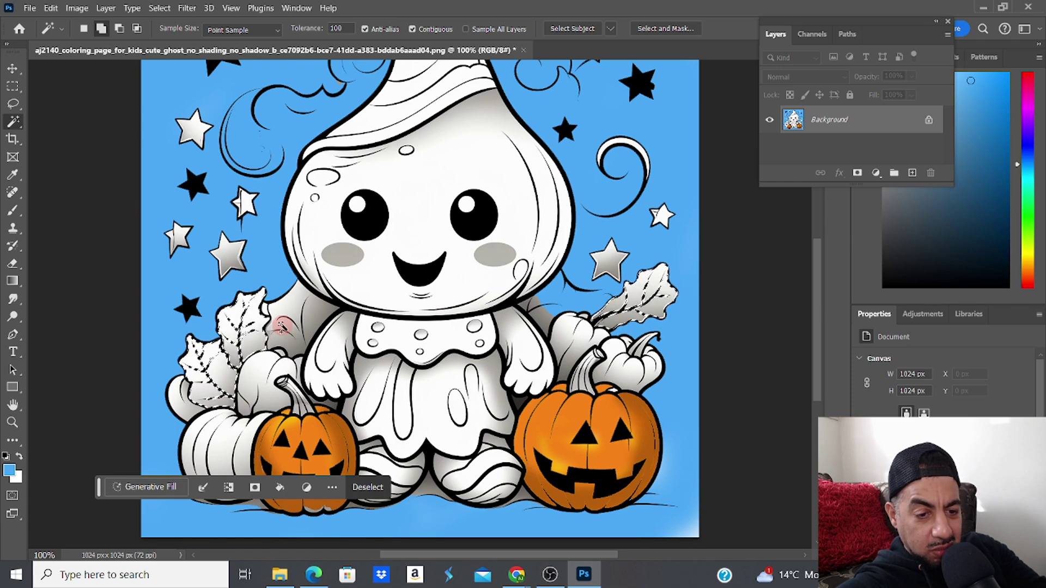
Paint the selected leaves on both sides with the soft brush in a light green
left_click(14, 211)
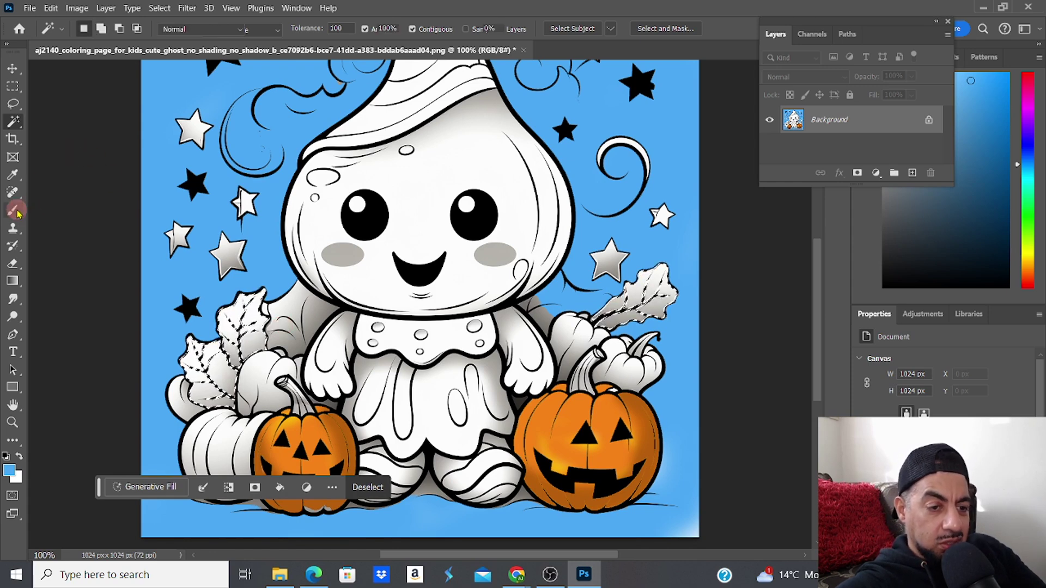
left_click(1029, 213)
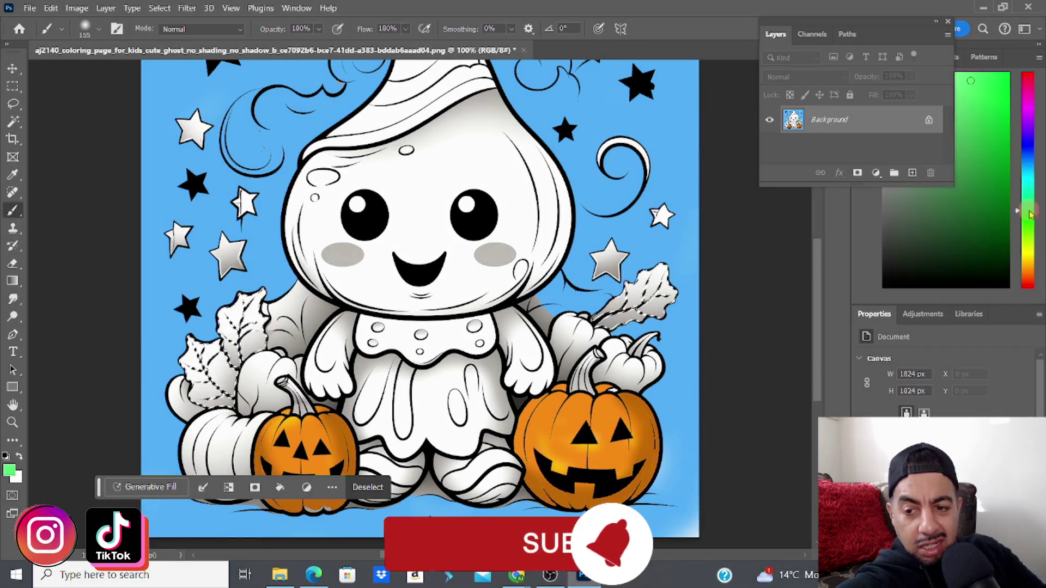
mouse_move(662, 289)
left_mouse_down()
mouse_move(673, 294)
mouse_move(615, 315)
left_mouse_up()
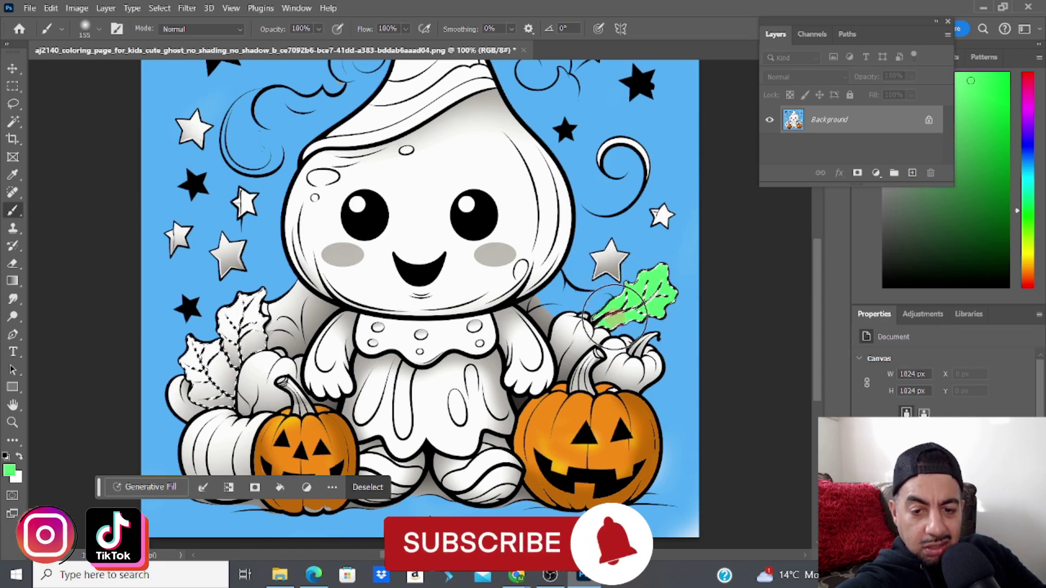
left_click_drag(256, 303, 226, 354)
Paint a darker green over the right leaf and the lower left leaf
left_click(994, 158)
left_click_drag(689, 292, 643, 306)
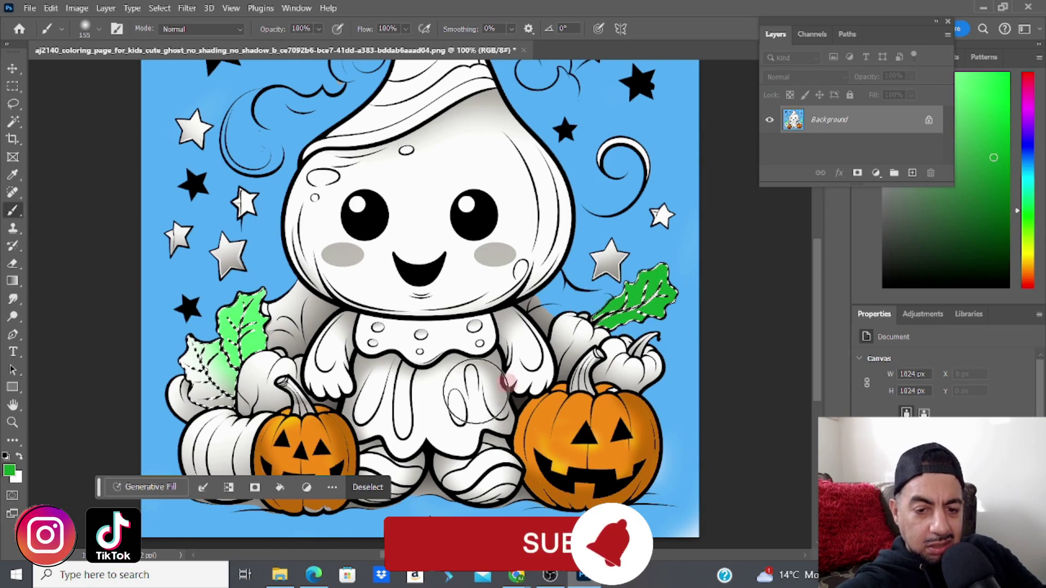
mouse_move(228, 348)
left_mouse_down()
mouse_move(234, 376)
mouse_move(201, 382)
left_mouse_up()
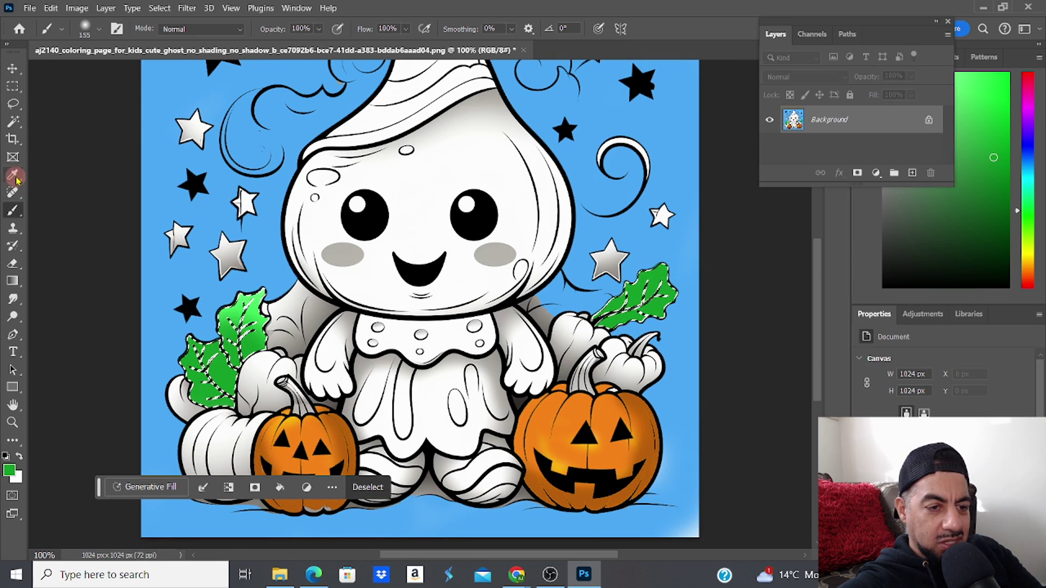
Add the uncoloured pumpkins behind both jack-o'-lanterns to the selection with the Magic Wand
left_click(14, 121)
key("shift")
left_click(235, 455, "shift")
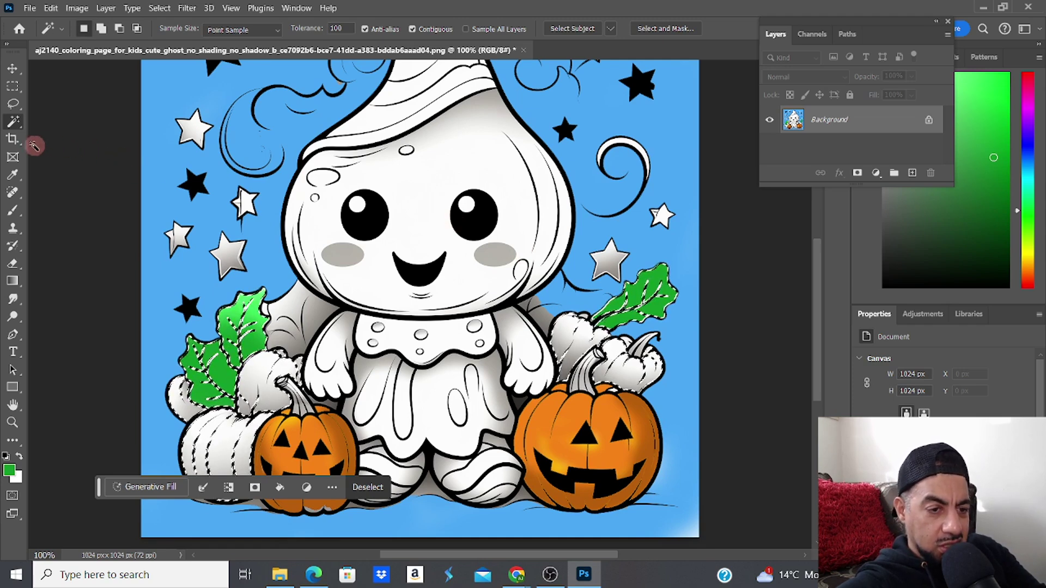
Paint the selected background pumpkins golden yellow, blending into the leaf bases, and clear the selection
left_click(1029, 253)
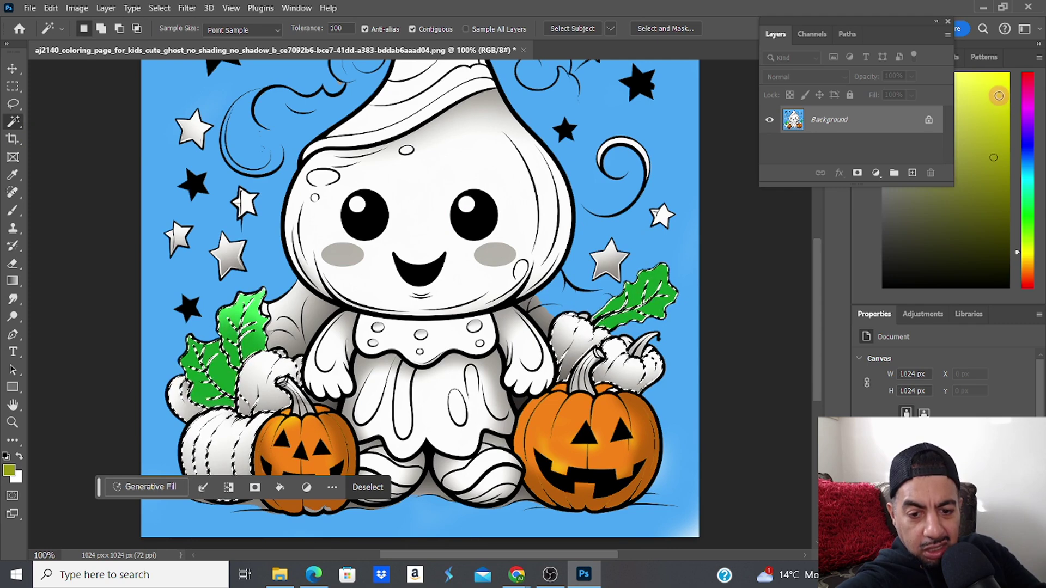
left_click(1032, 263)
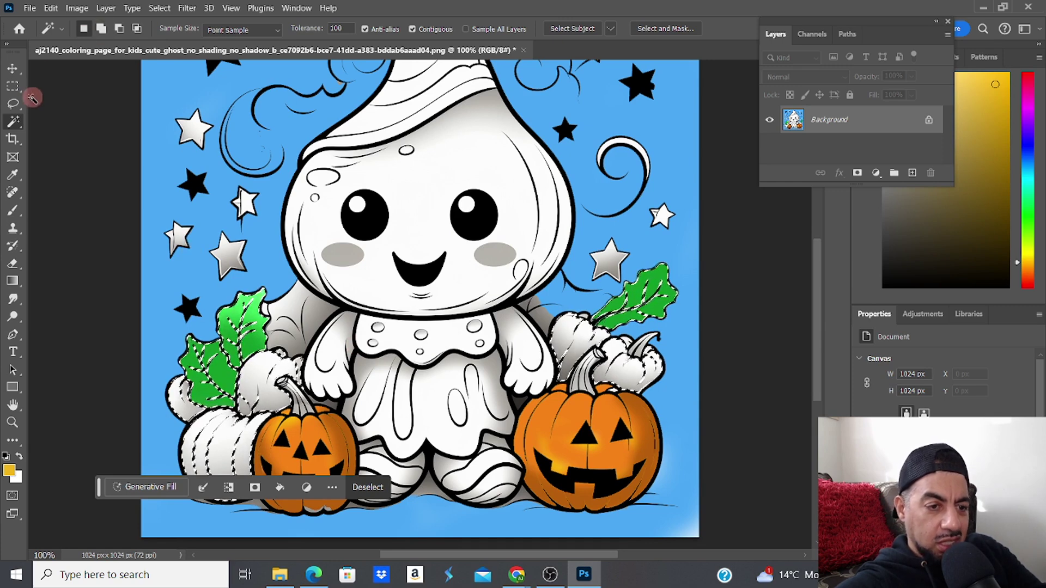
left_click(118, 30)
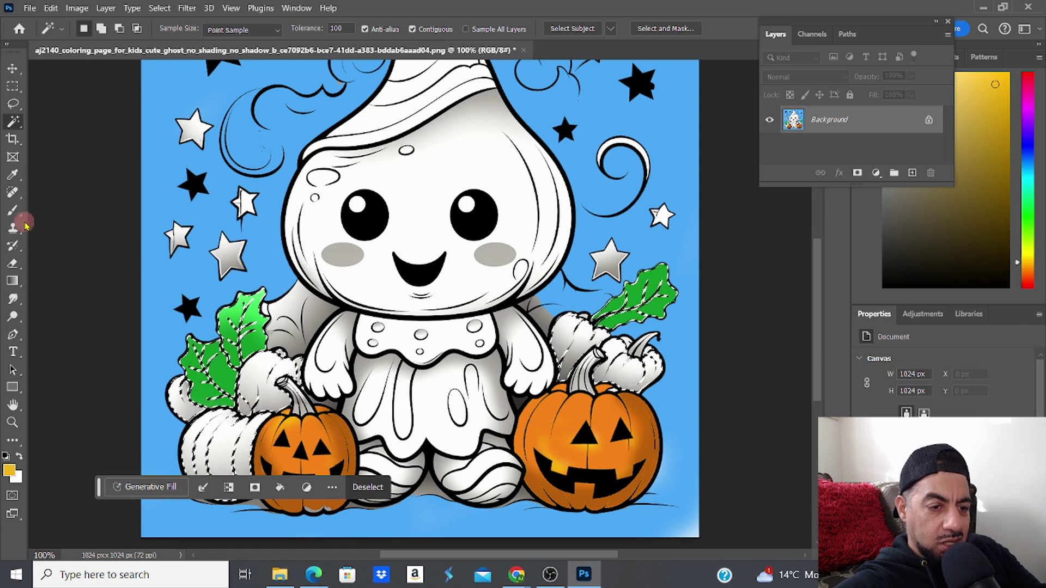
left_click(13, 210)
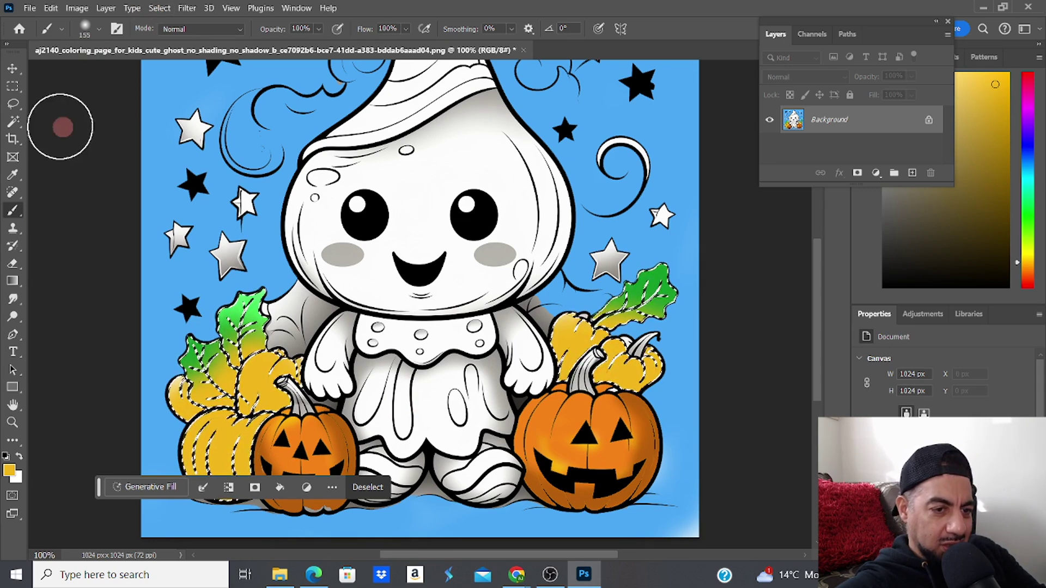
left_click(159, 8)
left_click(173, 33)
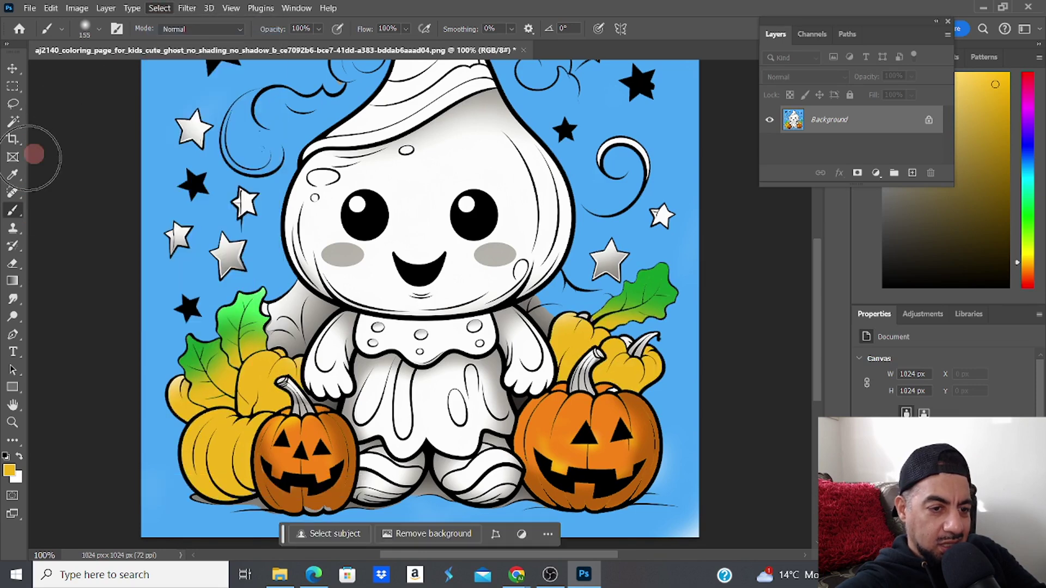
Select the character's skirt and the upper sections of the hat with the Magic Wand
left_click(16, 123)
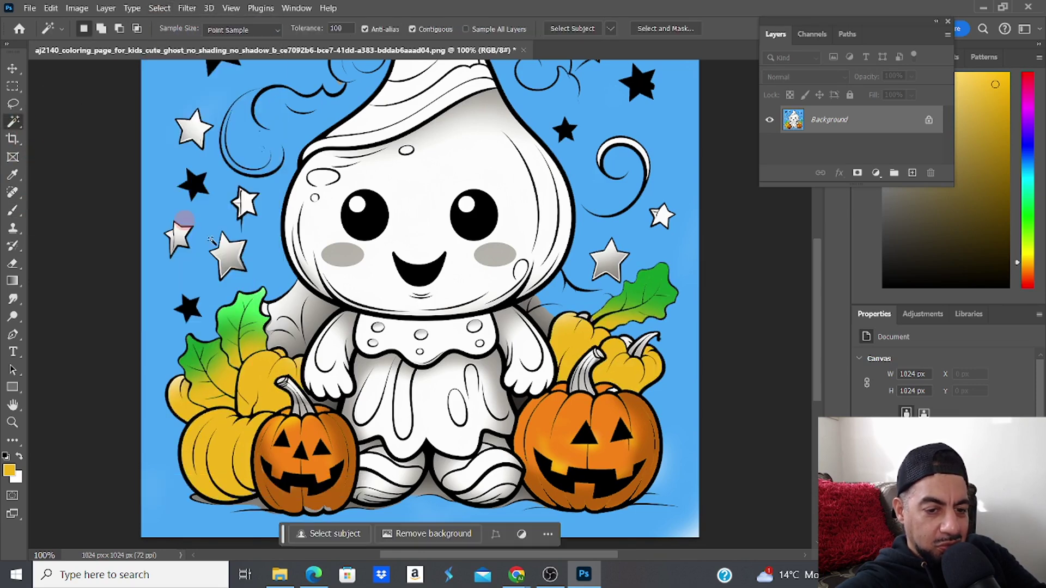
left_click(433, 382)
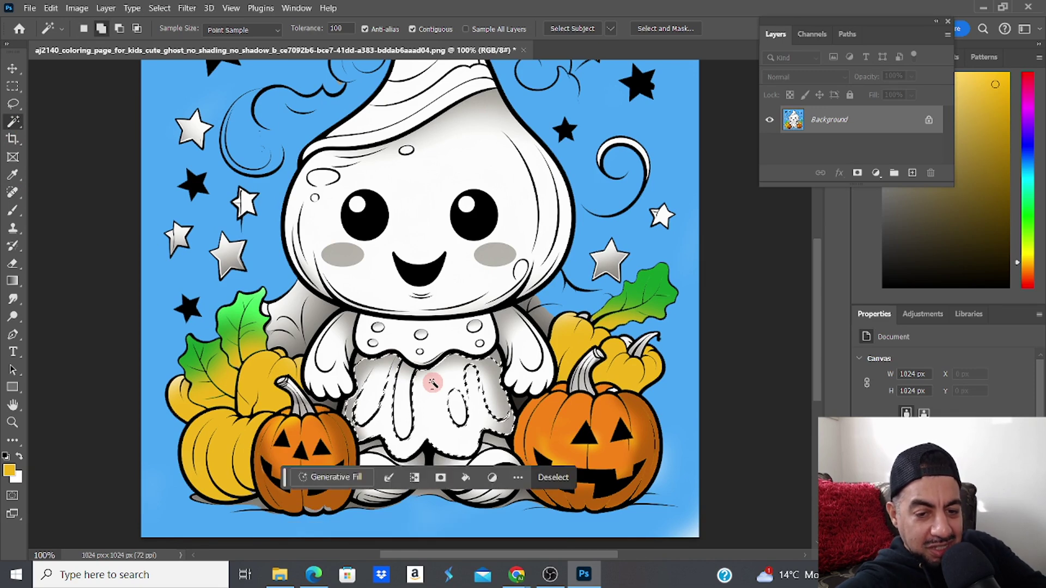
left_click(434, 365, "shift")
left_click(439, 351, "shift")
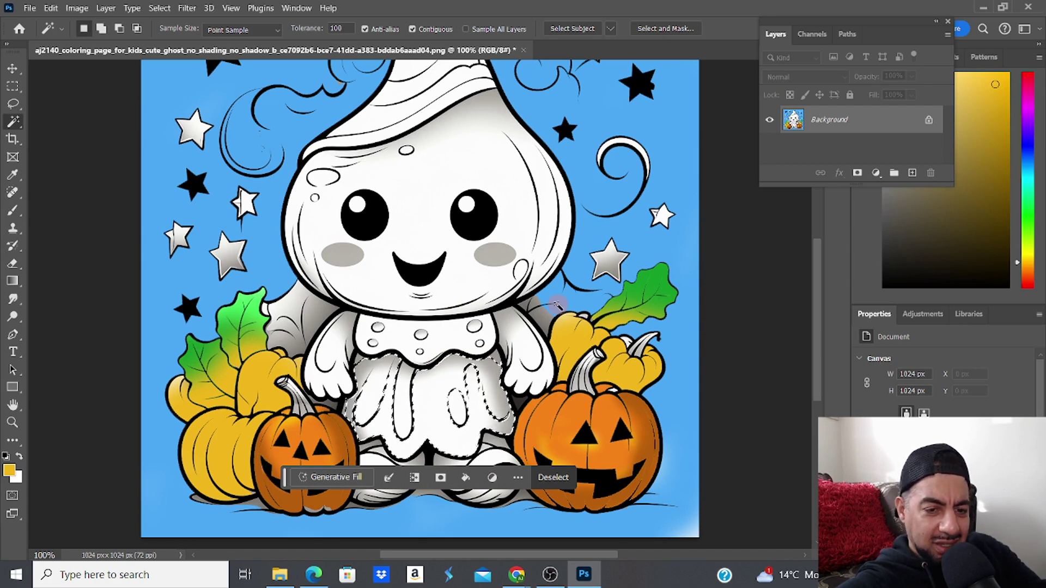
left_click(389, 114, "shift")
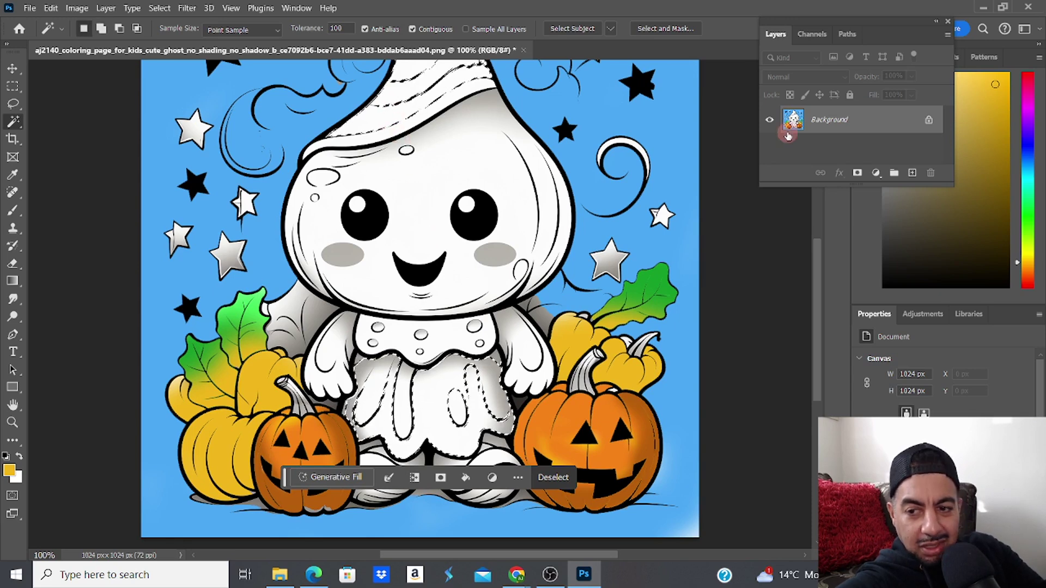
Paint the selected skirt and hat pink with the soft brush
mouse_move(1031, 162)
left_mouse_down()
mouse_move(1028, 80)
mouse_move(961, 81)
left_mouse_up()
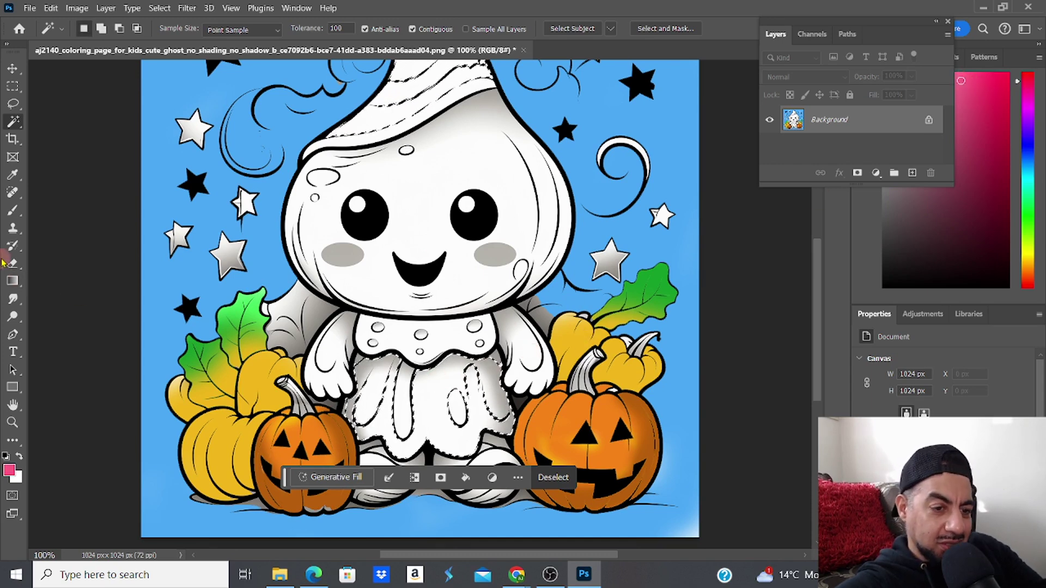
left_click(13, 210)
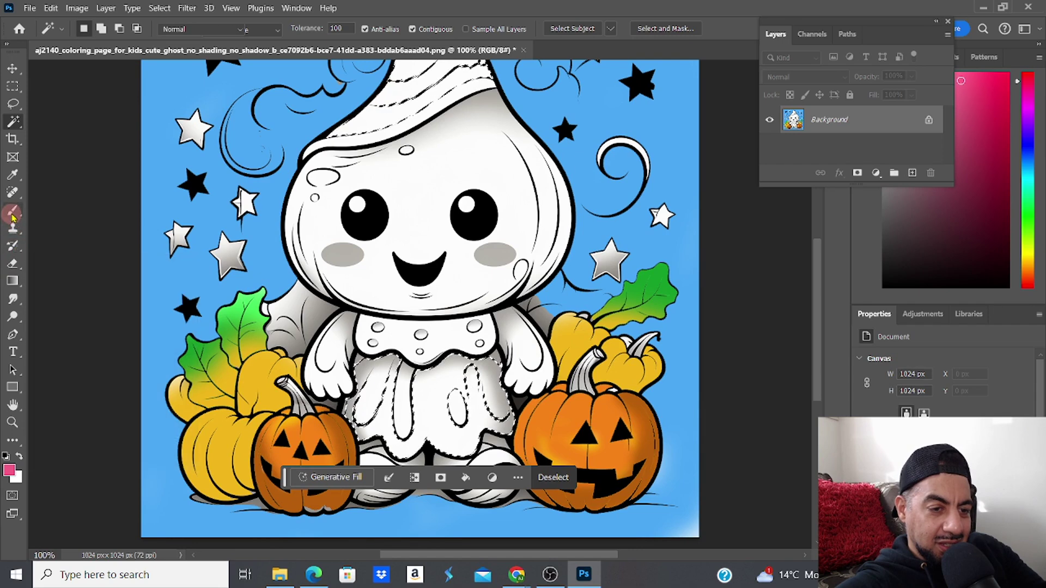
left_click_drag(384, 366, 330, 374)
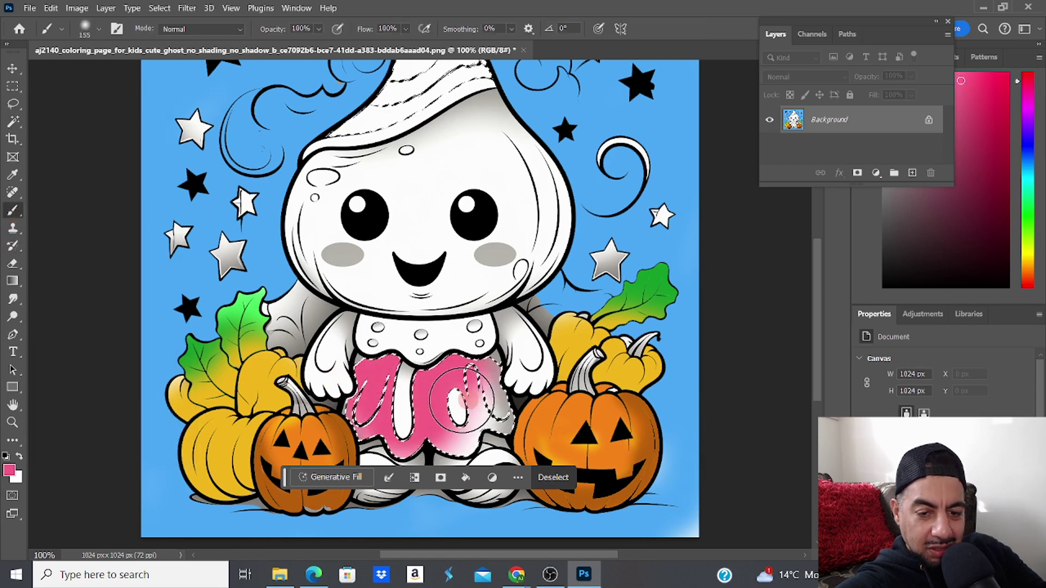
mouse_move(348, 109)
left_mouse_down()
mouse_move(435, 87)
mouse_move(458, 64)
mouse_move(466, 69)
mouse_move(363, 125)
mouse_move(330, 132)
mouse_move(441, 82)
left_mouse_up()
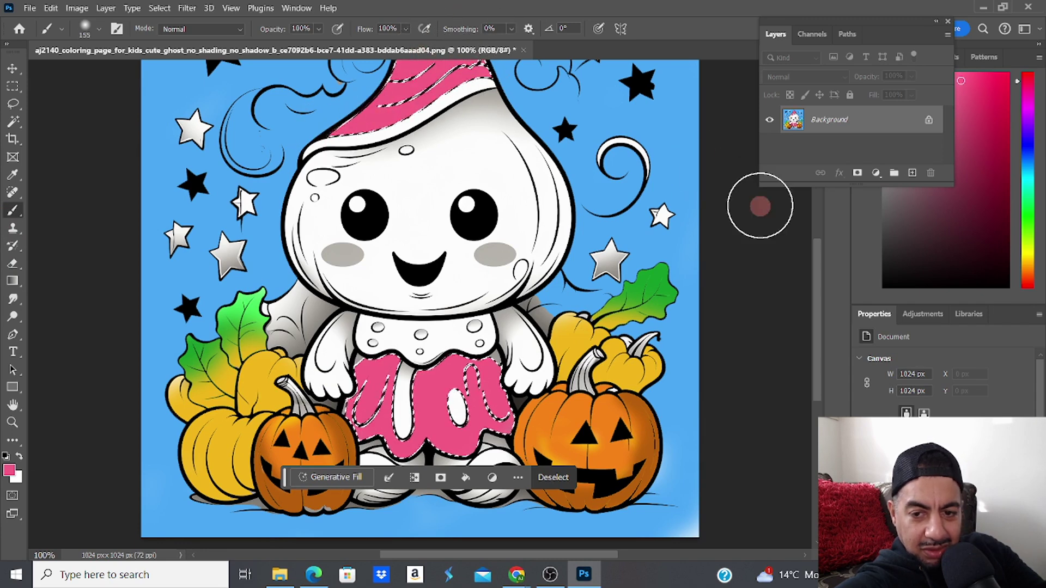
Select the white brim band of the hat with the Magic Wand
left_click_drag(821, 294, 815, 266)
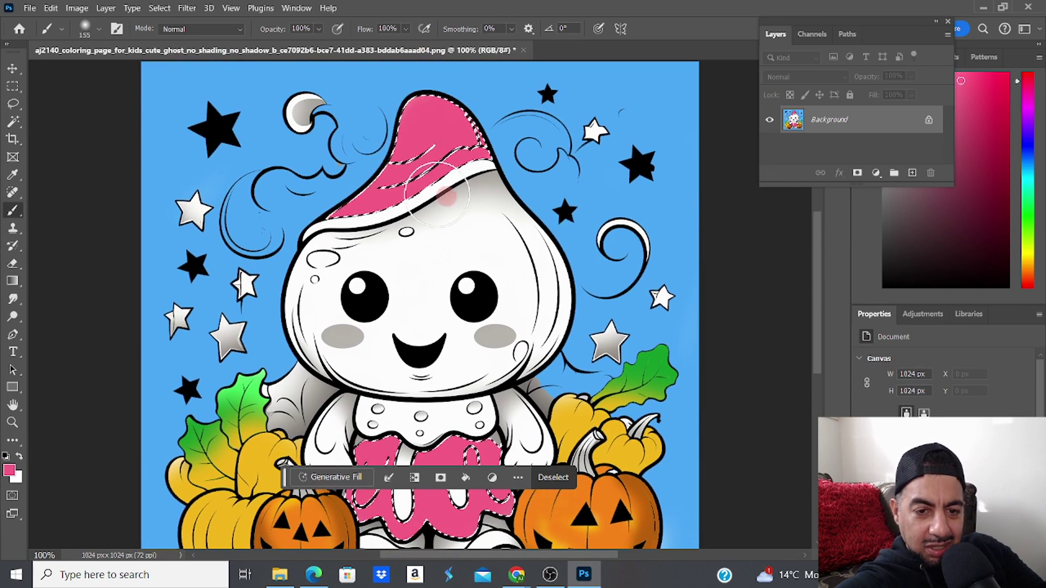
left_click(13, 121)
key("alt+BackSpace")
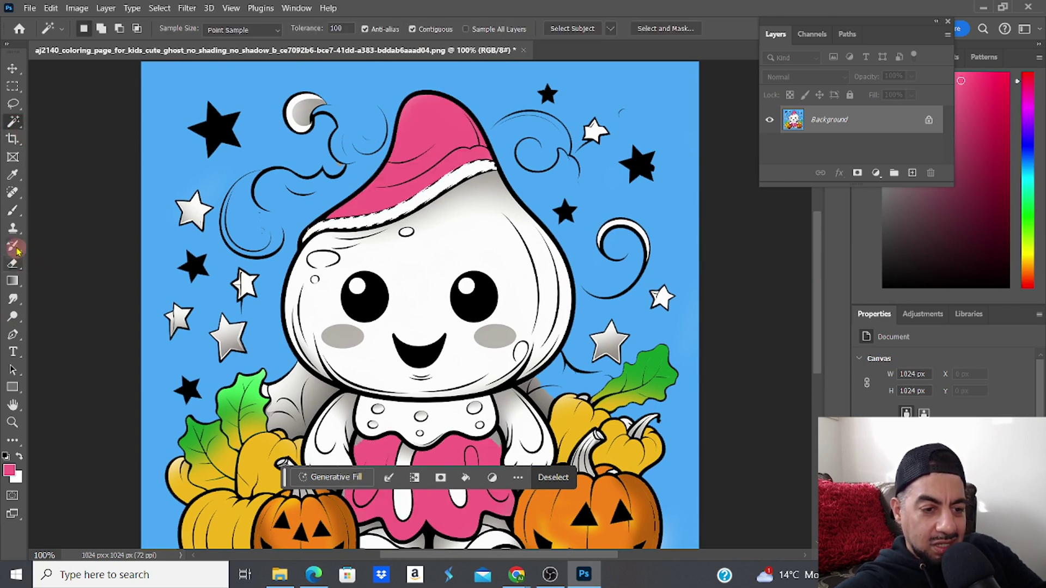
Paint the selected brim band of the hat pink with the soft brush
left_click(13, 213)
mouse_move(296, 239)
left_mouse_down()
mouse_move(444, 194)
mouse_move(484, 146)
mouse_move(508, 154)
left_mouse_up()
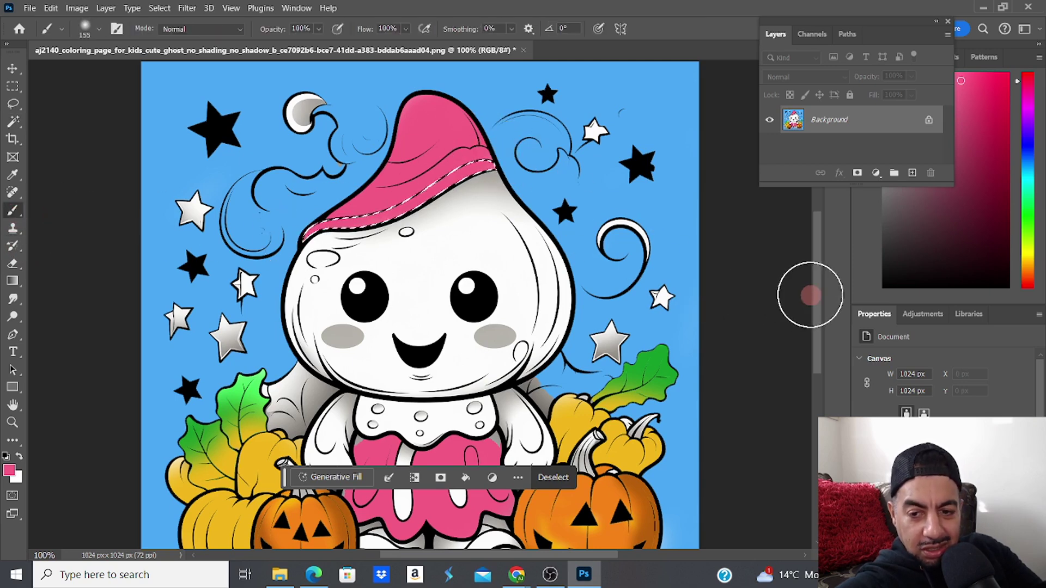
Select the white stars on both sides of the character together with the Magic Wand
left_click_drag(817, 296, 823, 330)
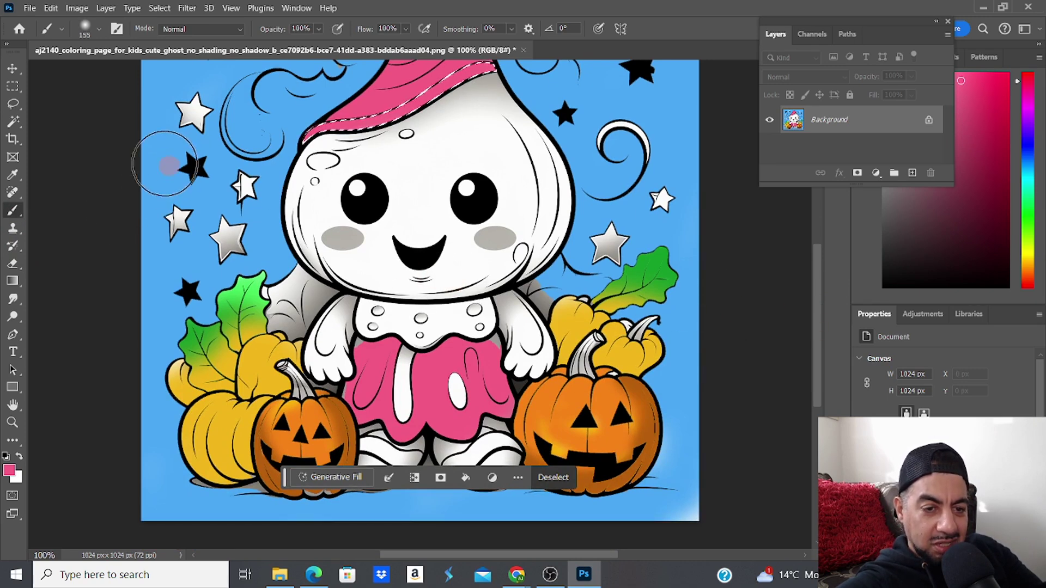
left_click(13, 121)
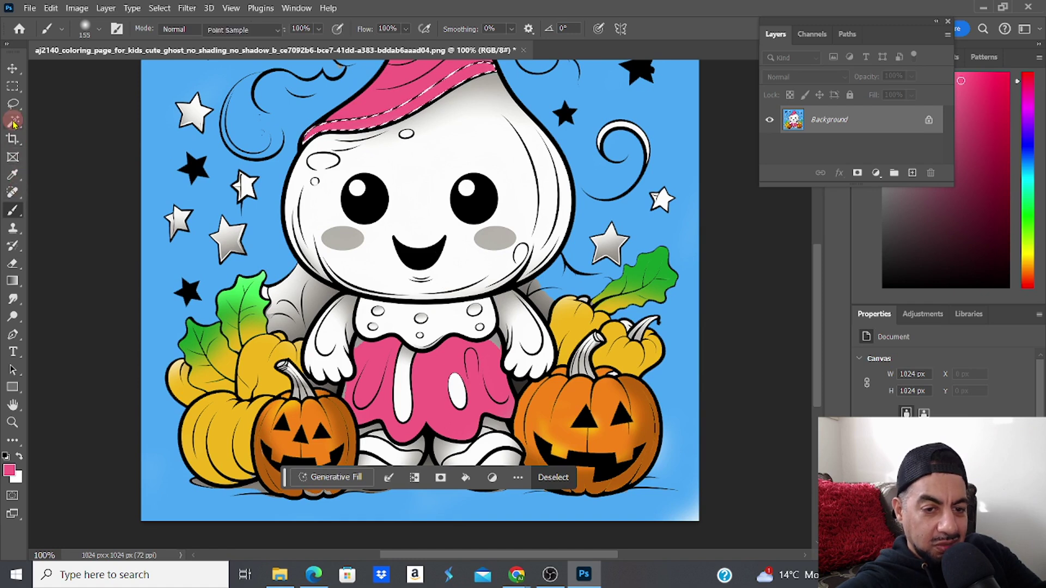
left_click(194, 114, "shift")
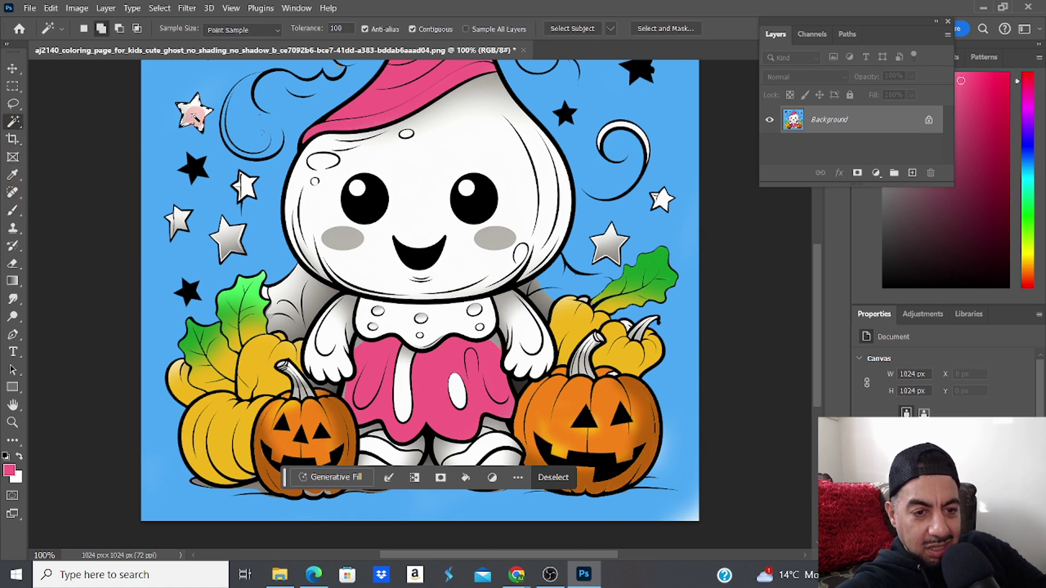
left_click(232, 240)
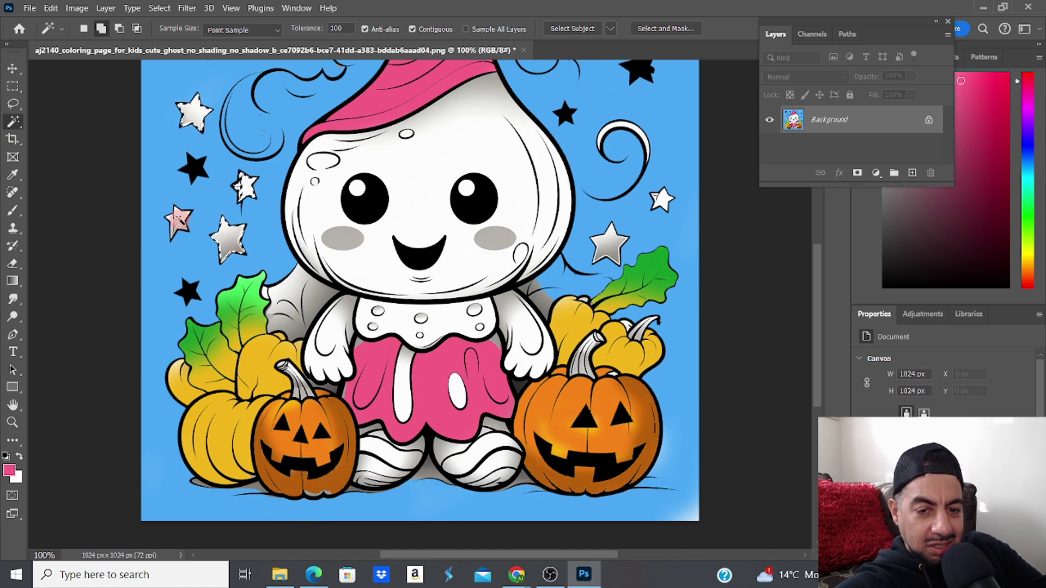
left_click(663, 202, "shift")
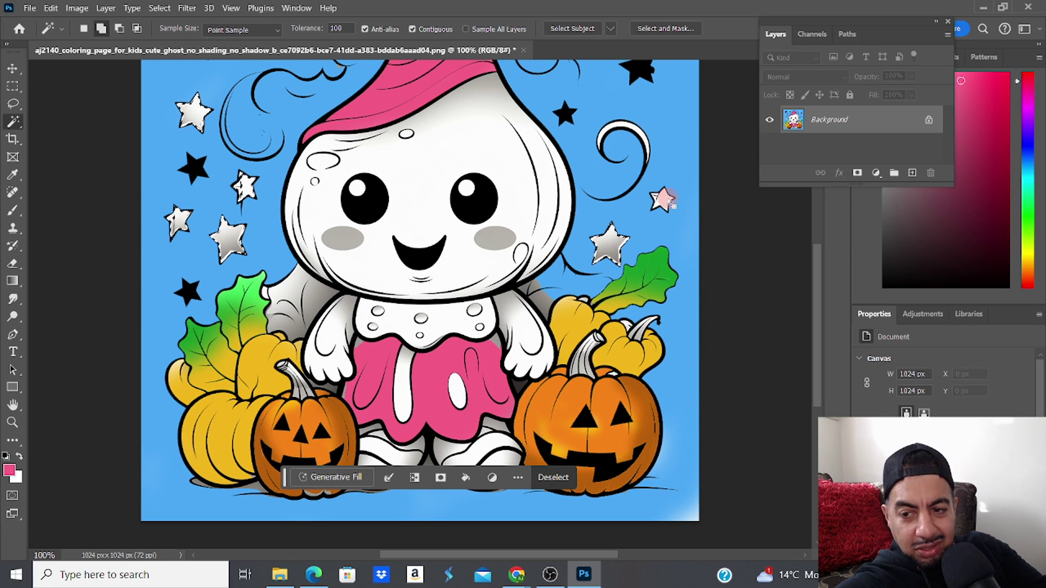
Choose a bright yellow foreground colour and paint the selected stars with the soft brush
left_click(1028, 256)
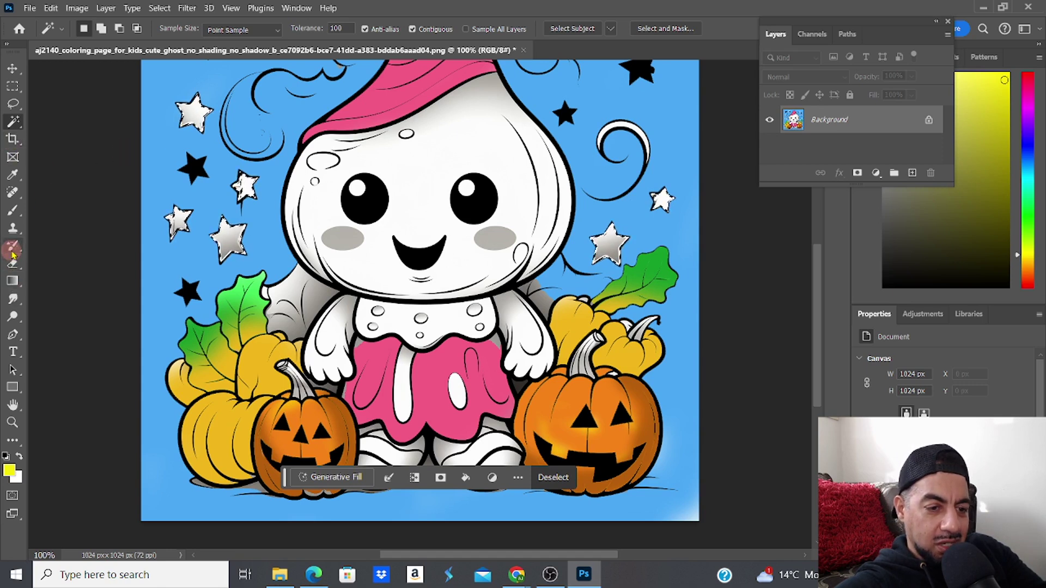
left_click(13, 210)
left_click_drag(158, 130, 184, 131)
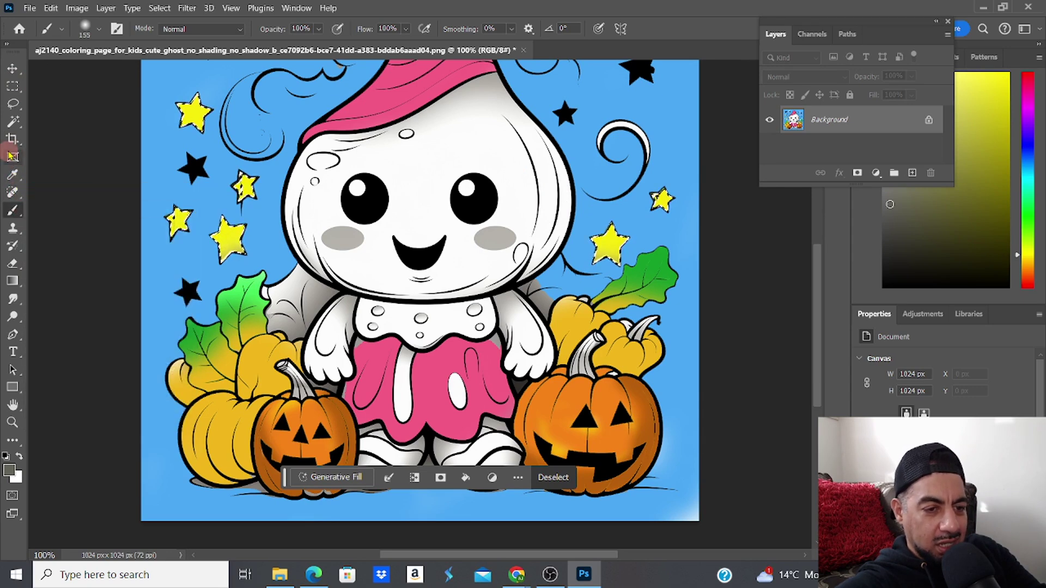
Select the character's head, the arm beside the large pumpkin and the shoes with the Magic Wand
left_click(11, 126)
left_click(339, 199)
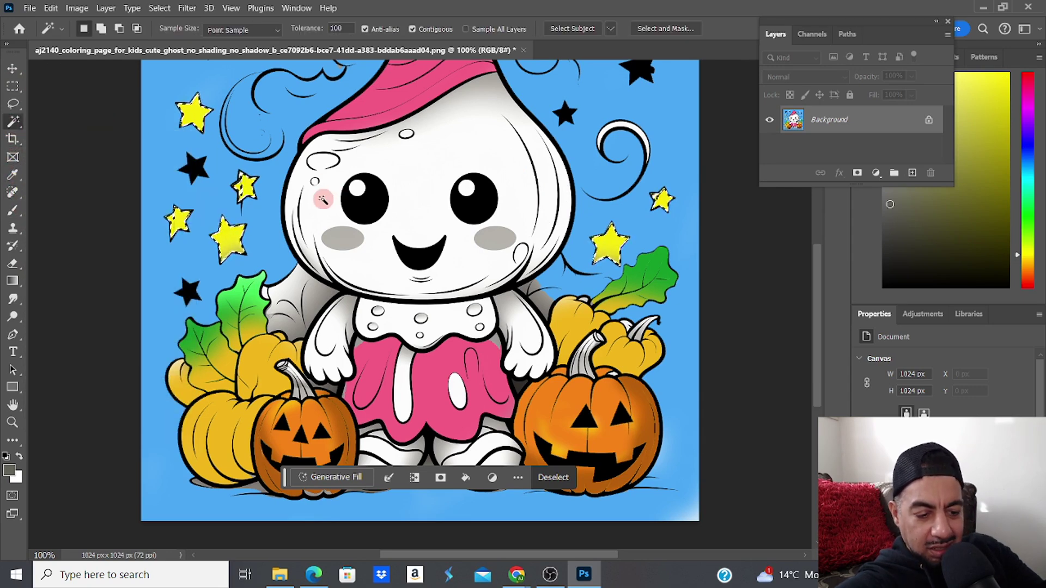
left_click(496, 335)
left_click(518, 466)
left_click(499, 448)
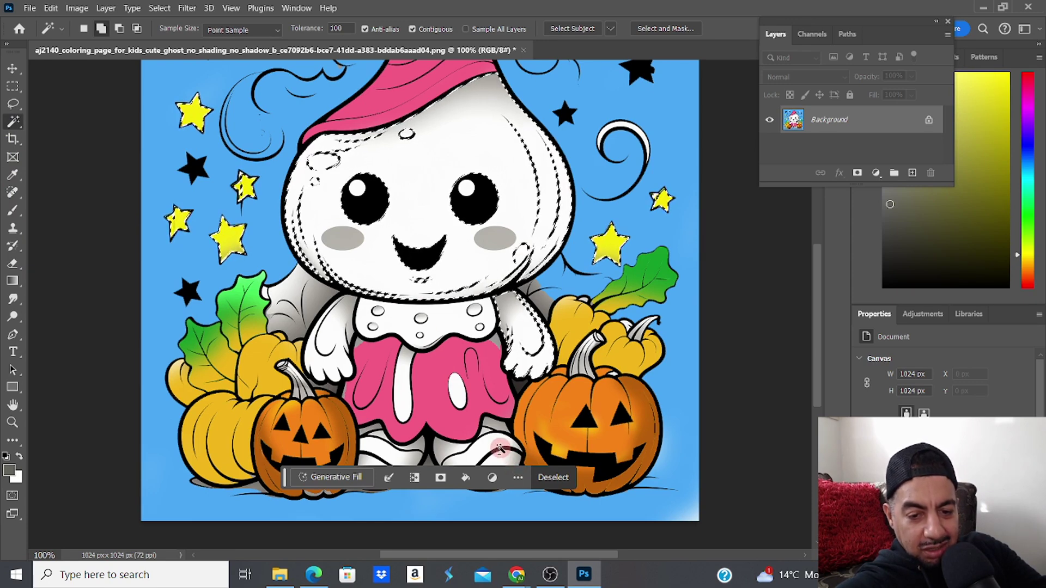
left_click(475, 455)
left_click(380, 453)
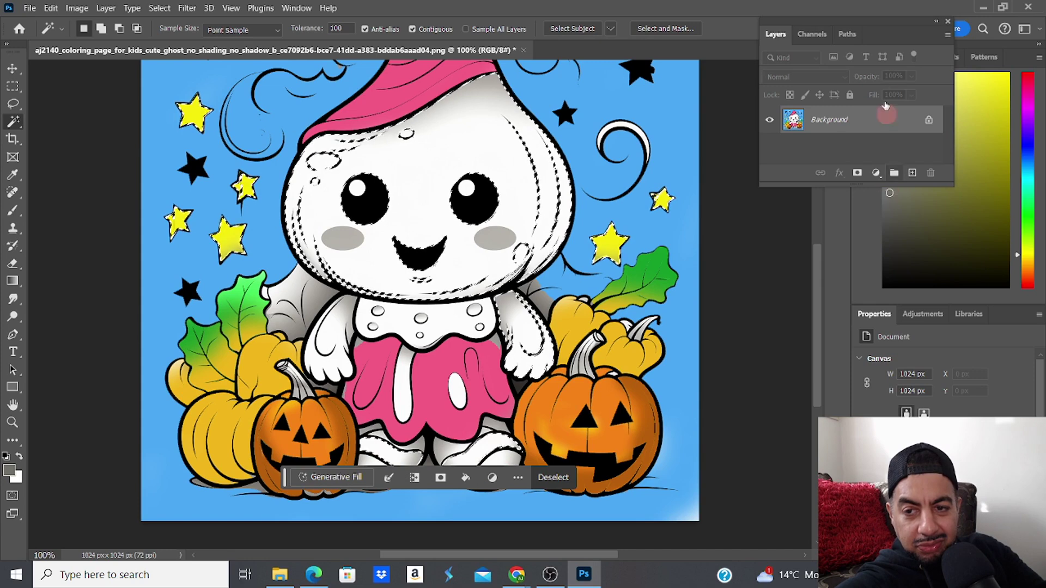
Choose a light grey foreground colour and shade the selected head edges, arm and shoes with the soft brush
left_click(885, 194)
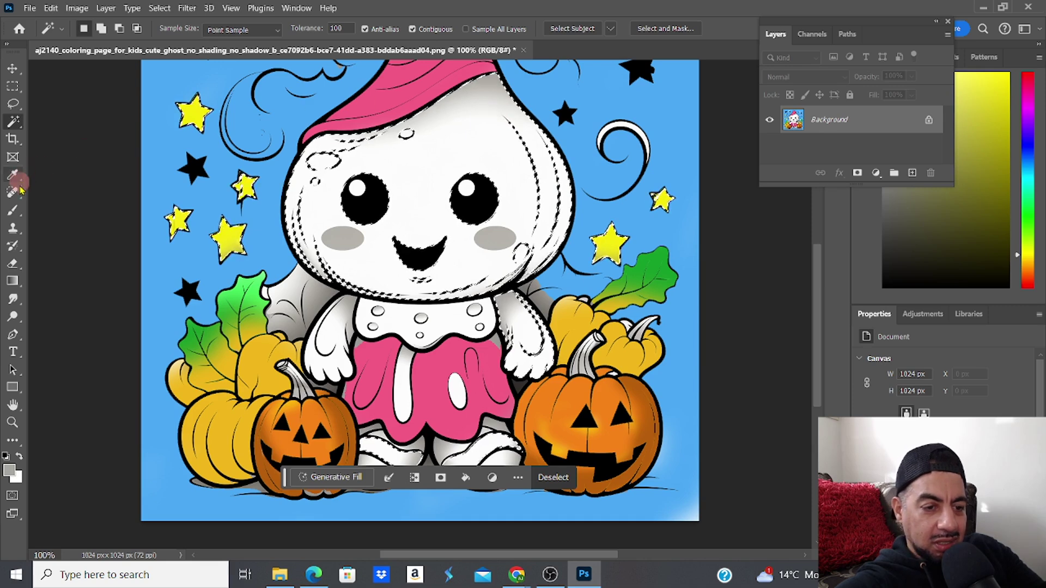
left_click(13, 210)
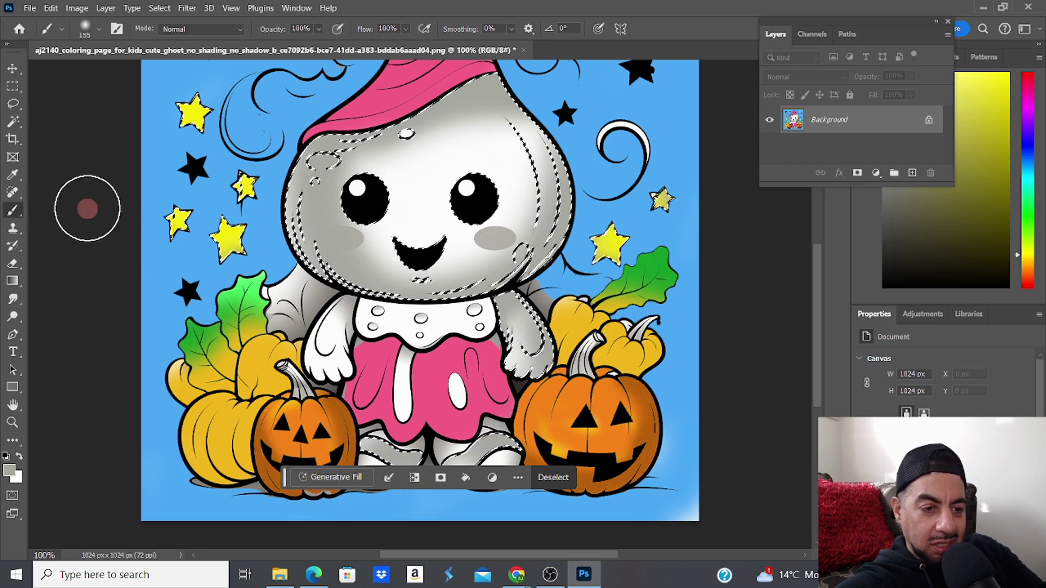
Add the unpainted arm to the selection, shade it and the head's edges light grey, and clear the selection
left_click(13, 121)
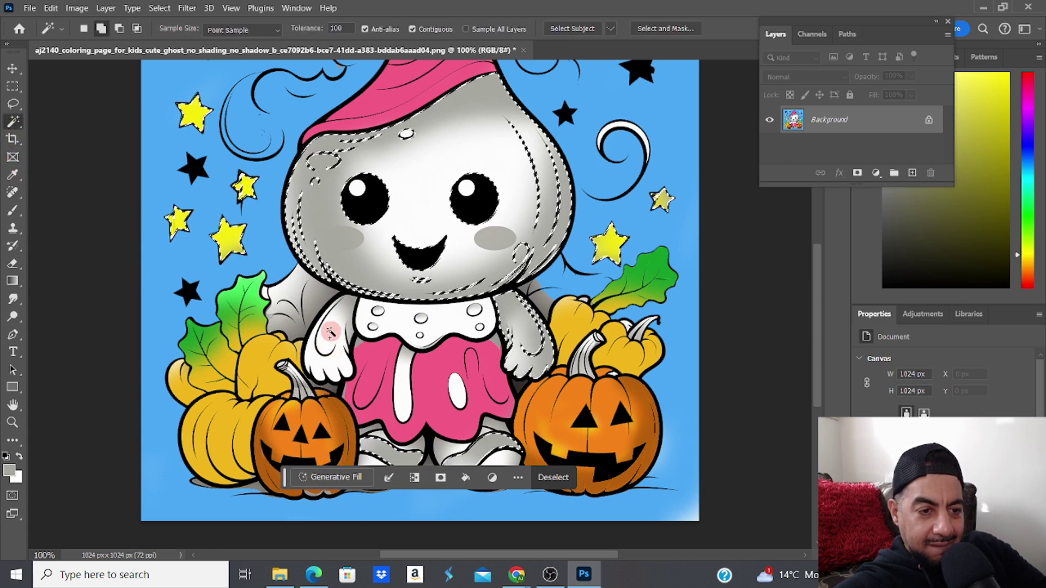
left_click(13, 211)
mouse_move(290, 265)
left_mouse_down()
mouse_move(303, 344)
mouse_move(327, 355)
mouse_move(365, 355)
mouse_move(528, 305)
left_mouse_up()
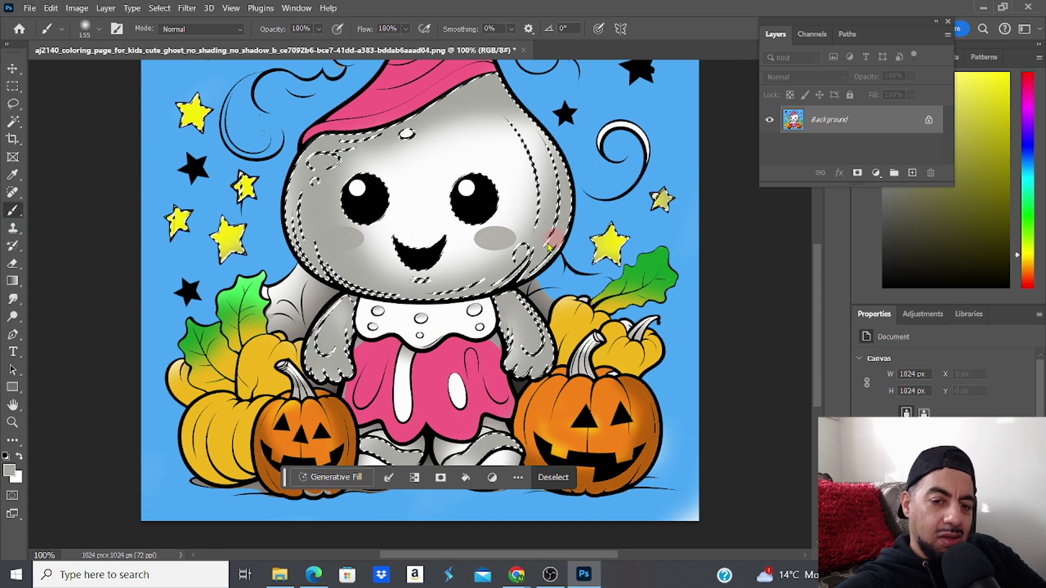
mouse_move(531, 99)
left_mouse_down()
mouse_move(567, 153)
mouse_move(490, 82)
mouse_move(556, 196)
mouse_move(553, 163)
left_mouse_up()
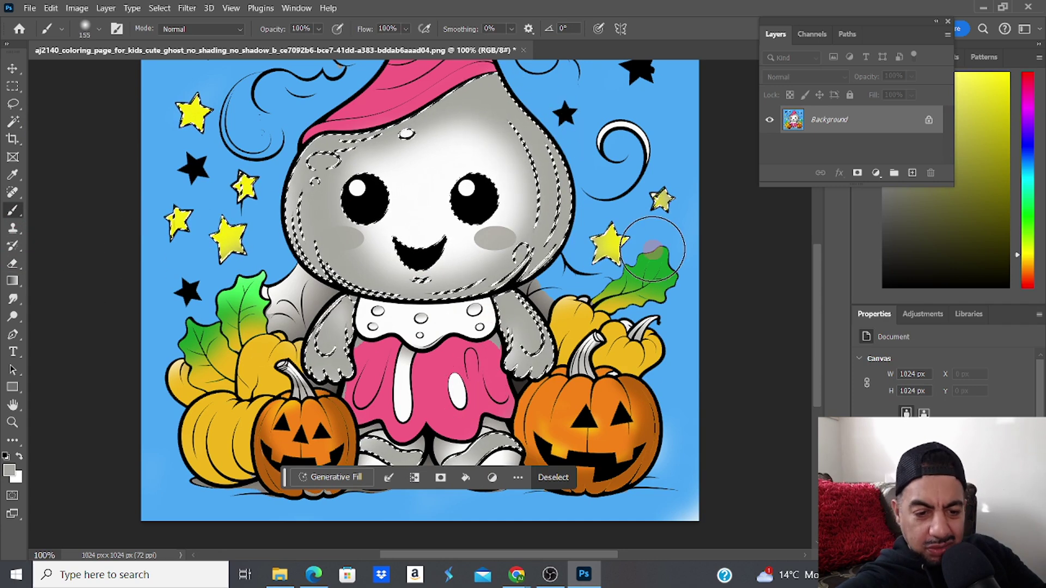
key("ctrl+minus")
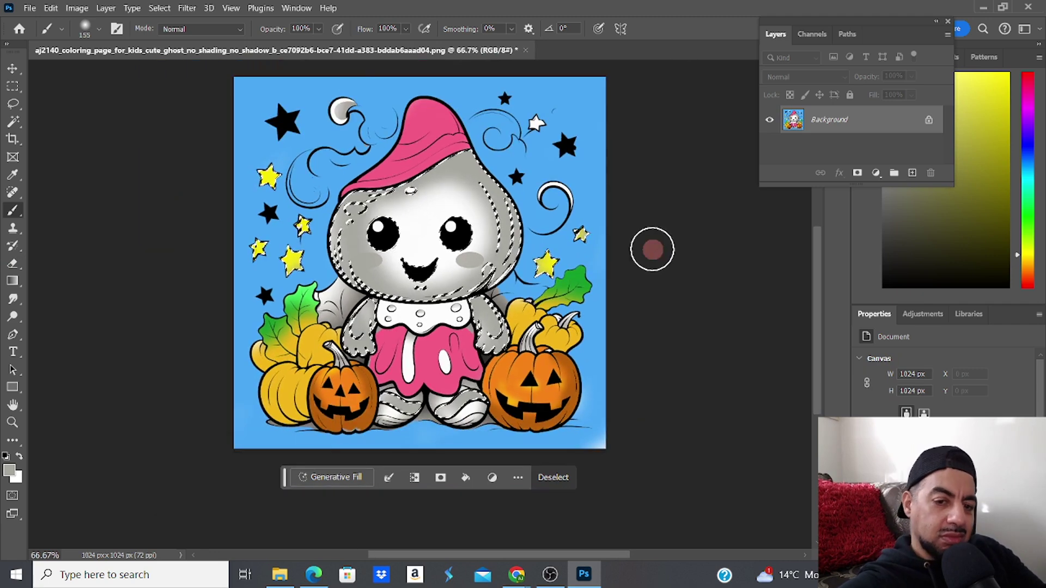
left_click(159, 8)
left_click(166, 35)
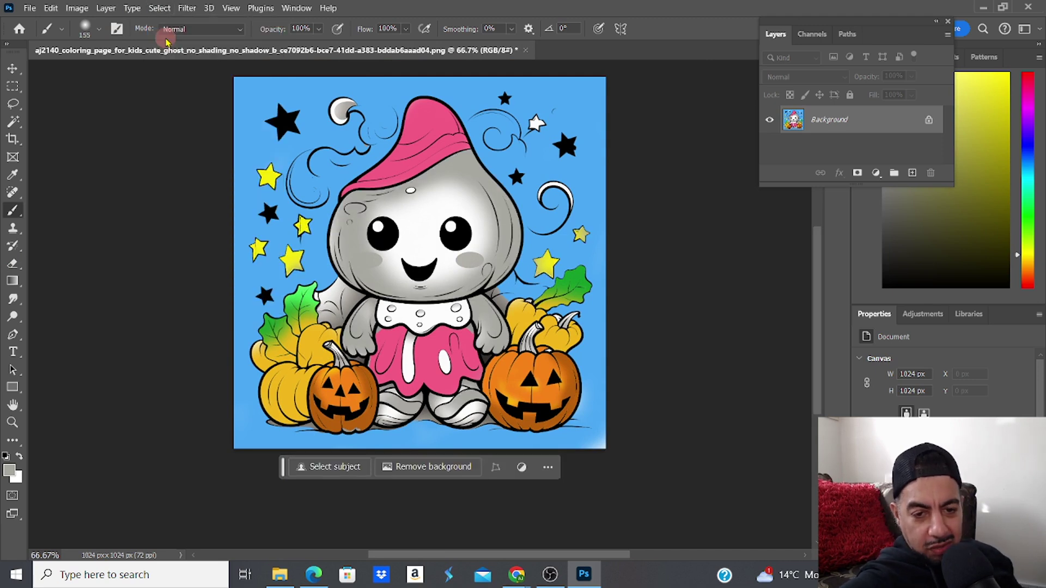
Export the coloured page as a PNG named ghost in Downloads, without replacing the existing file
left_click(28, 9)
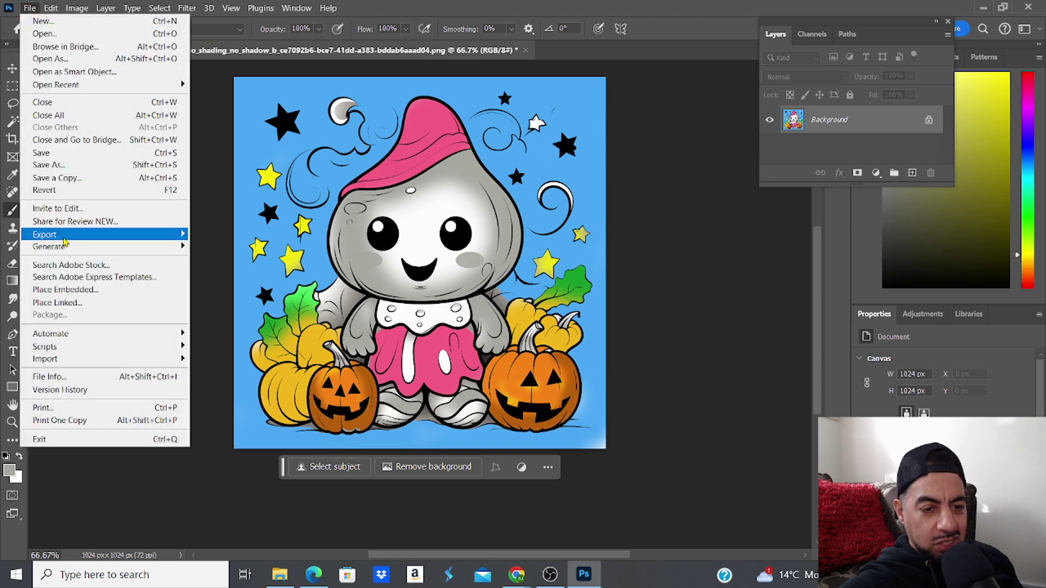
mouse_move(93, 239)
left_click(220, 234)
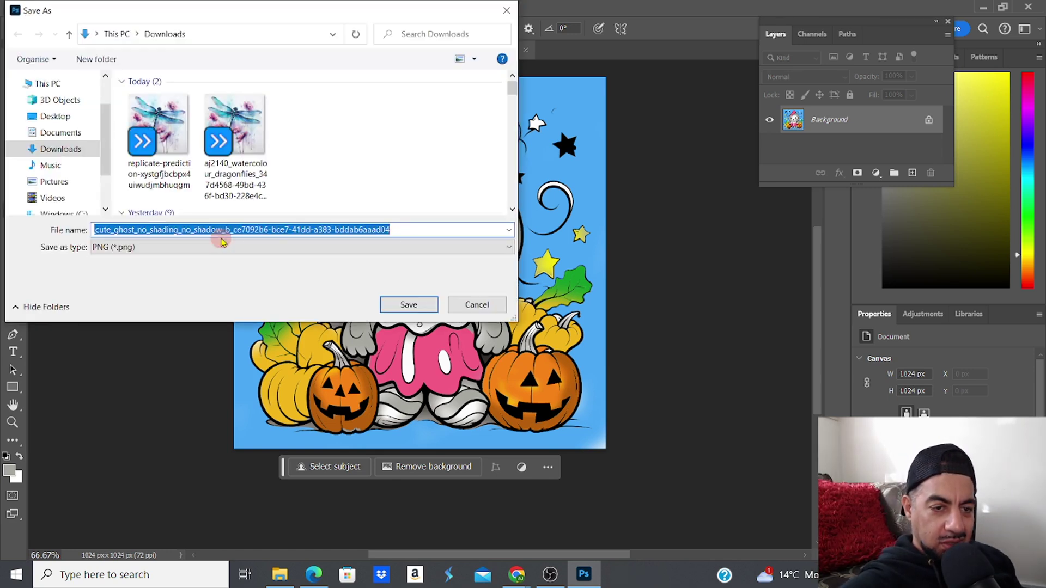
left_click(419, 306)
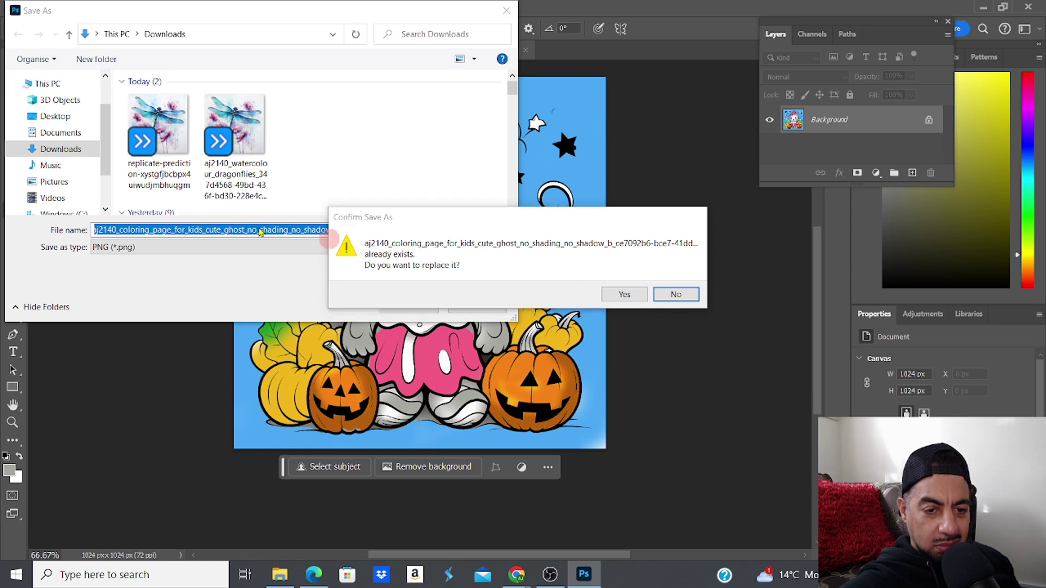
left_click(677, 294)
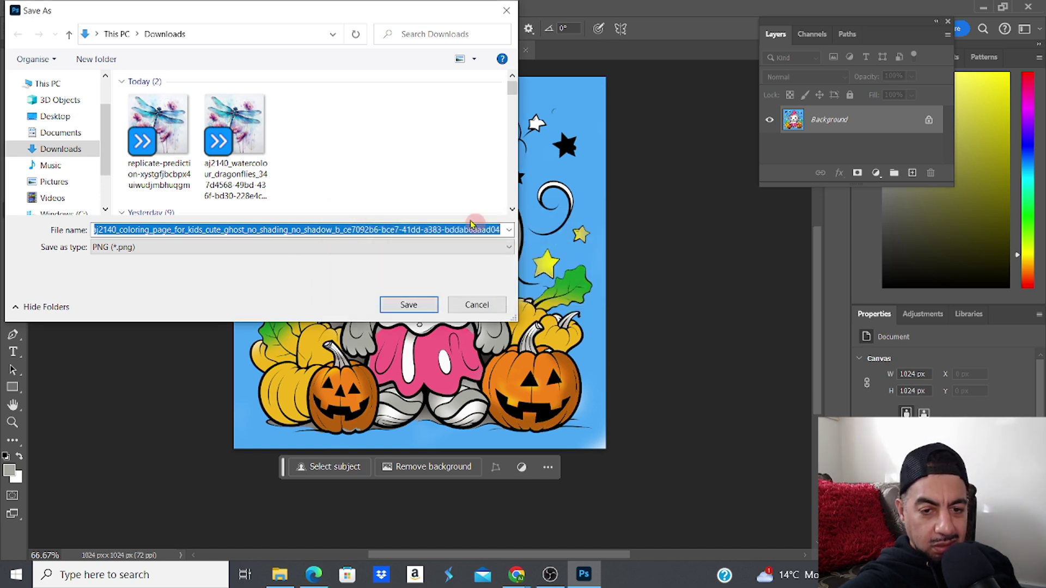
key("Return")
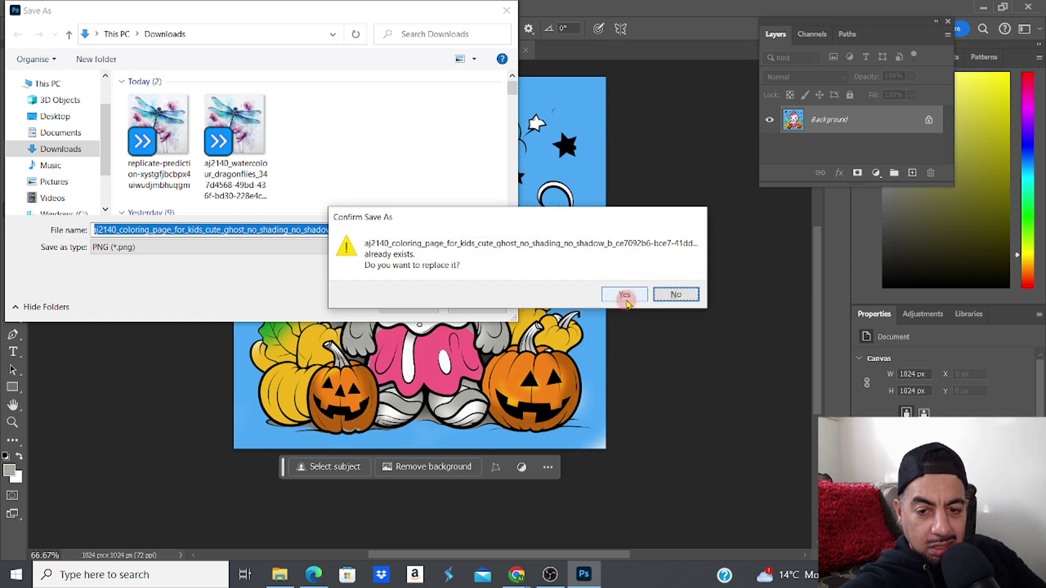
left_click(673, 295)
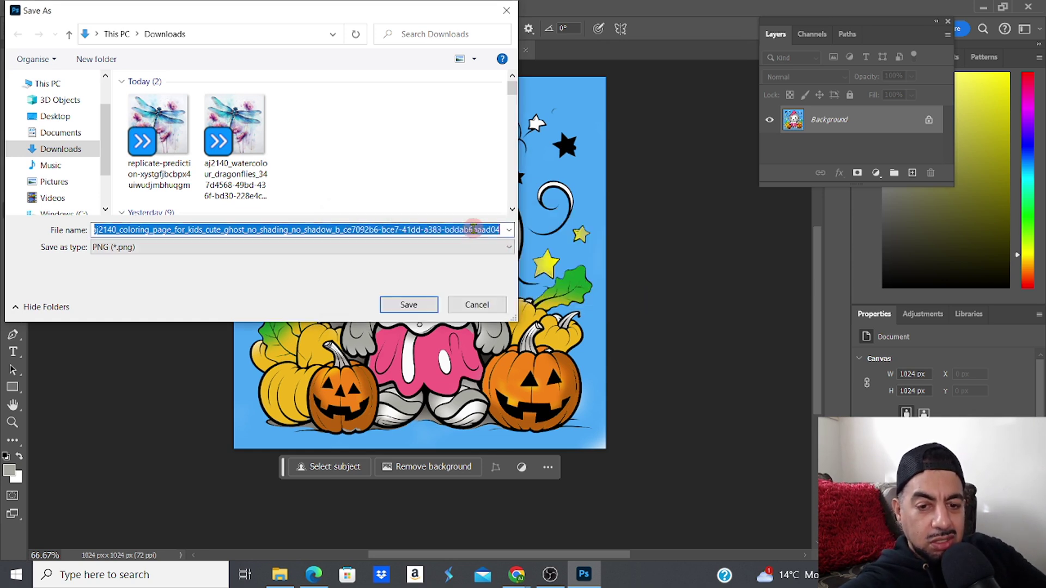
key("BackSpace")
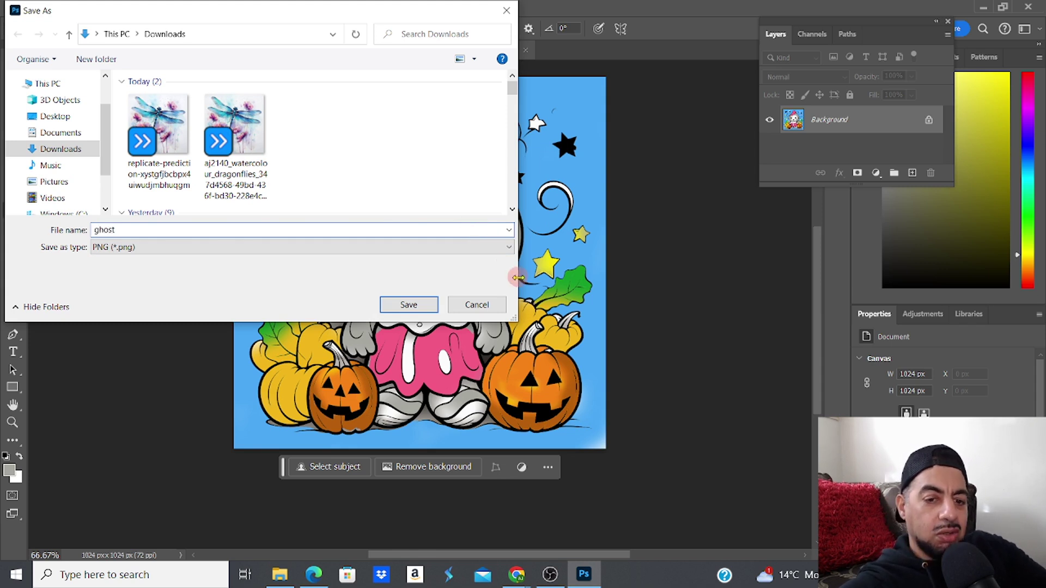
left_click(408, 304)
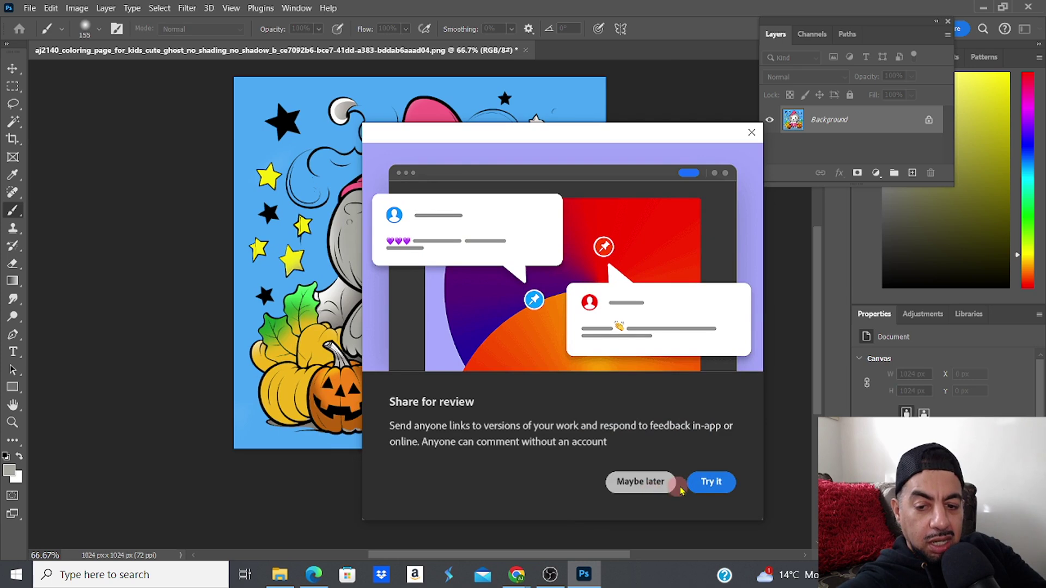
Switch to Canva in the browser, create a 2000 × 2000 px custom-size design and show its uploads
left_click(520, 584)
left_click(542, 512)
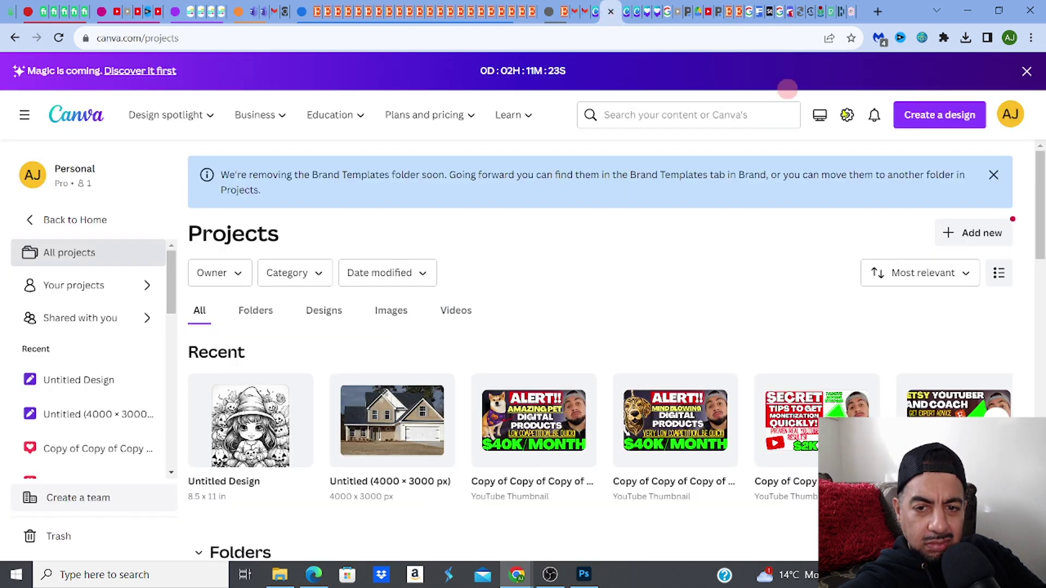
left_click(928, 123)
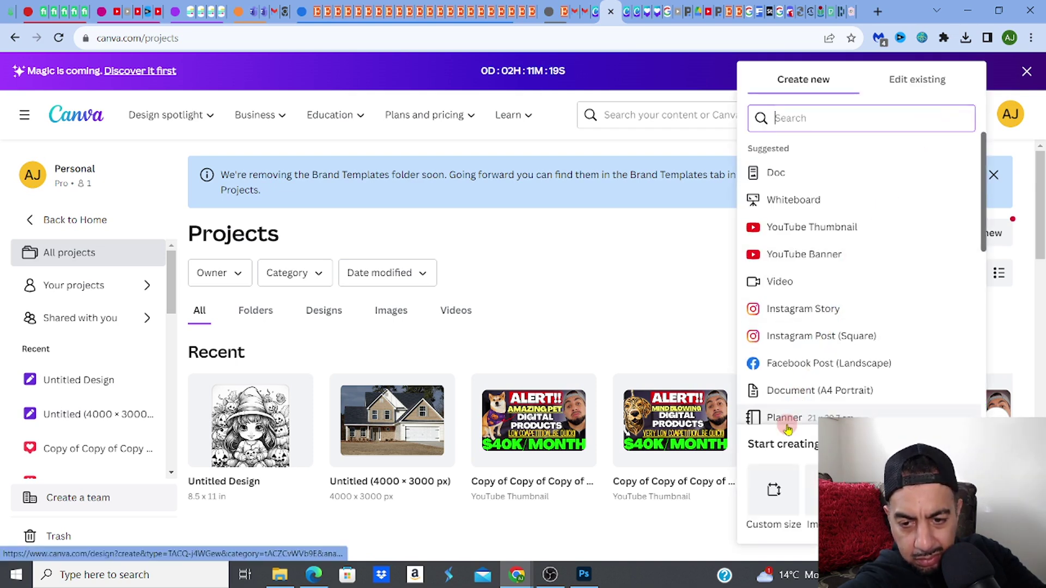
left_click(775, 494)
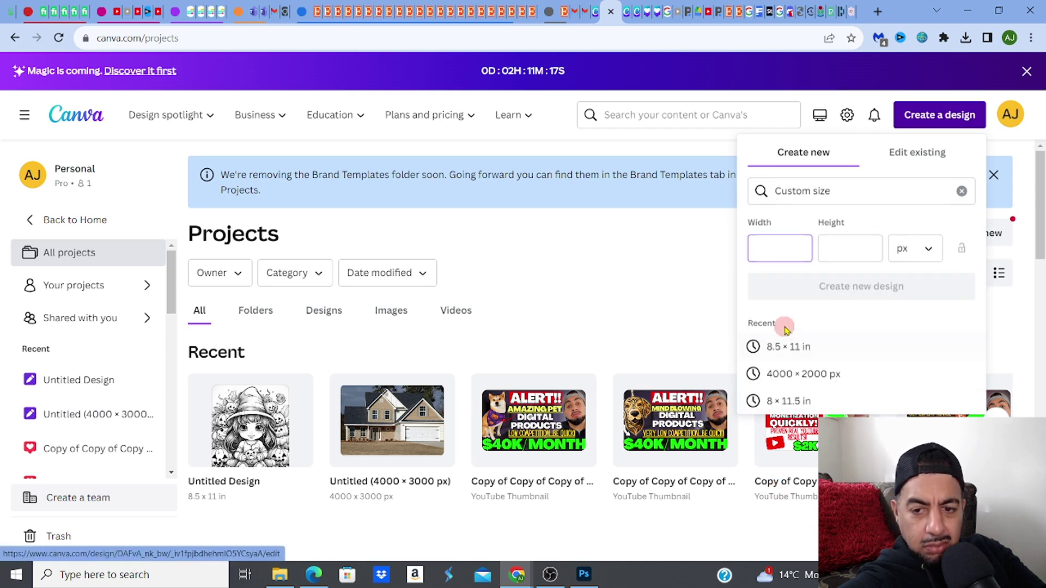
left_click(785, 249)
type("2000")
left_click(832, 250)
type("2000")
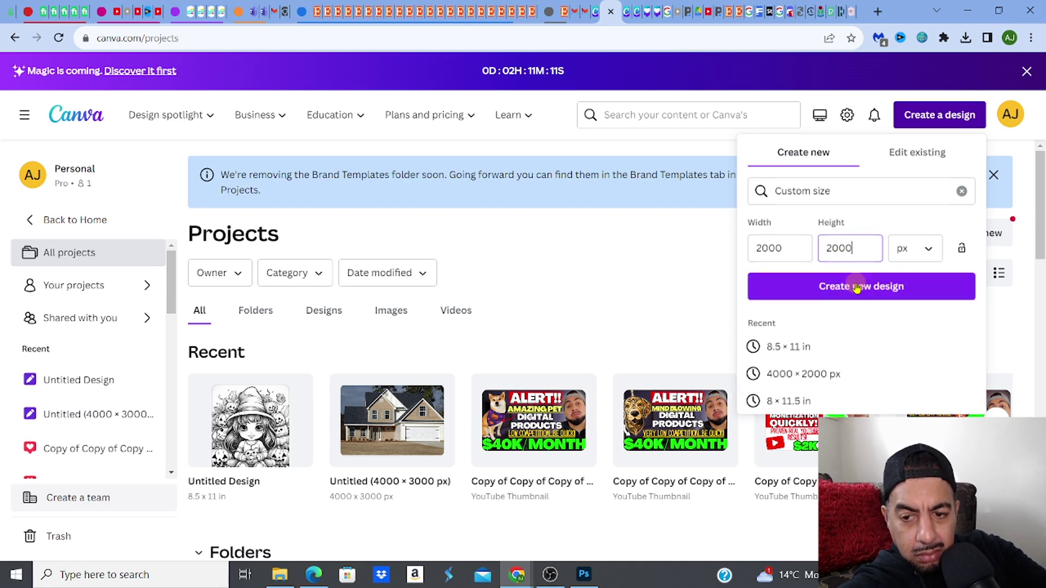
left_click(857, 287)
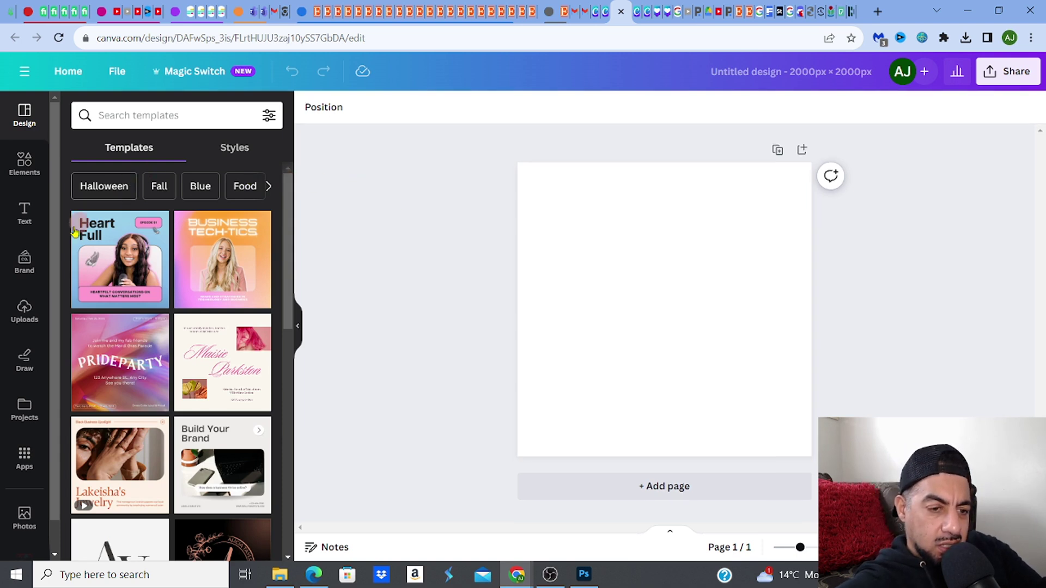
left_click(20, 320)
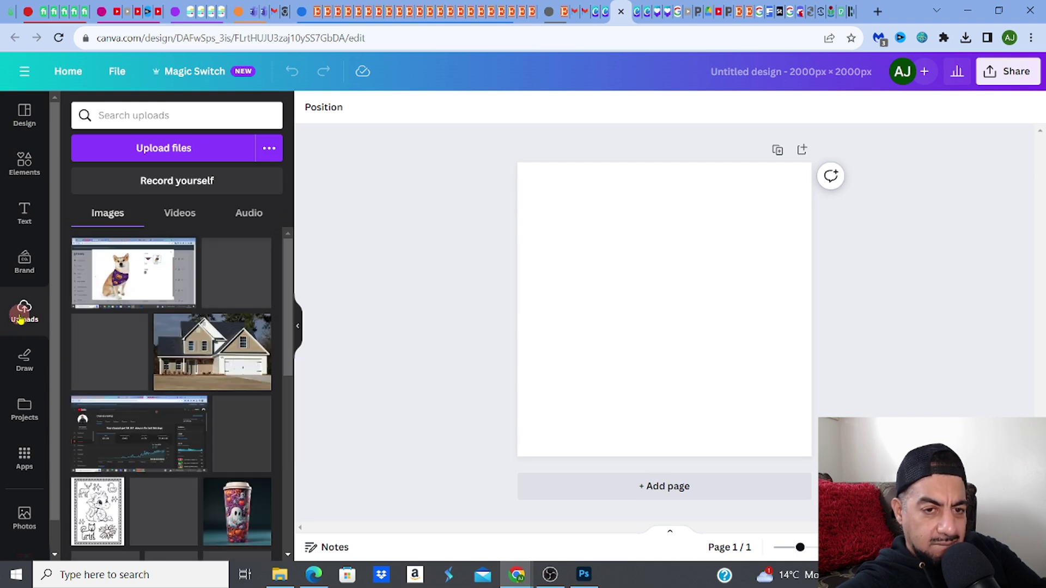
Review the layouts of the Halloween bundle and baby dragon coloring book listings on Etsy, and return to the Canva design
left_click(327, 12)
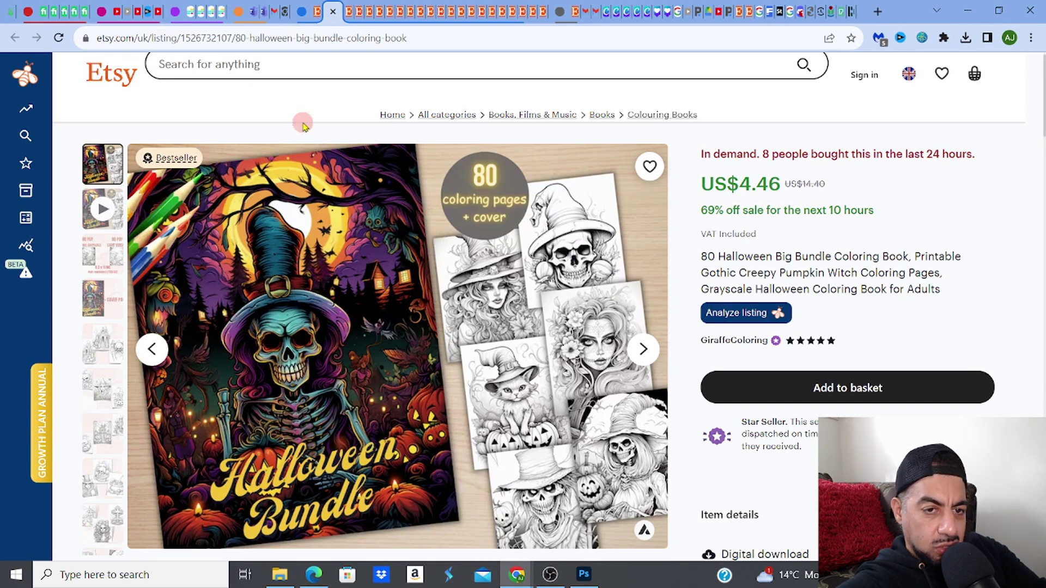
left_click(350, 13)
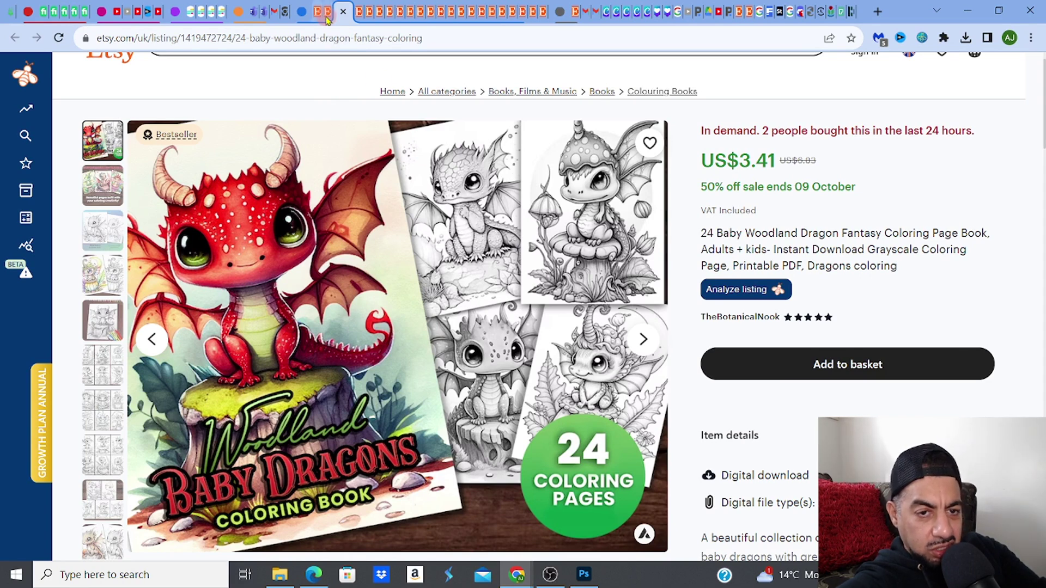
mouse_move(327, 21)
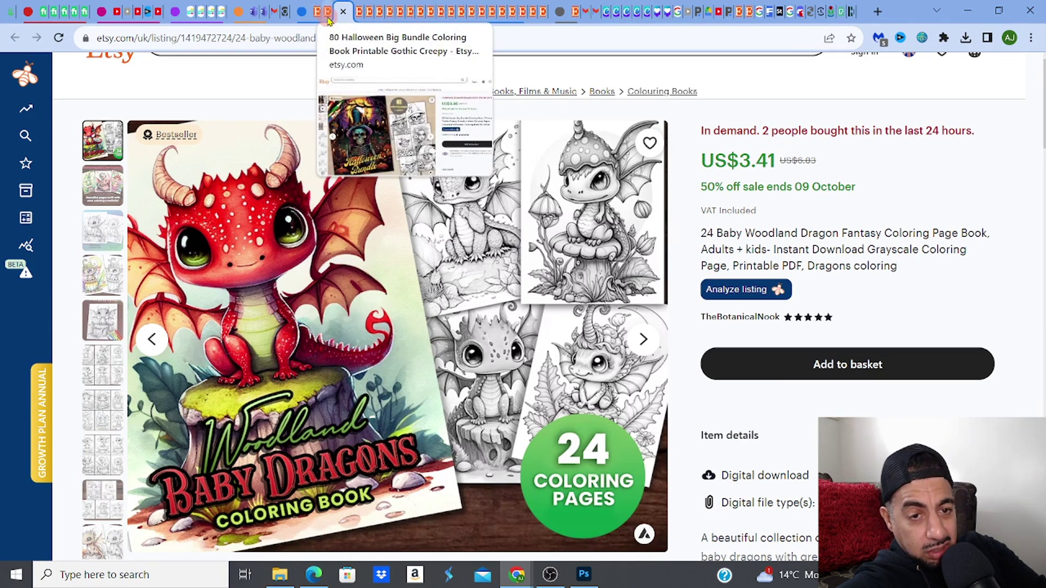
mouse_move(616, 14)
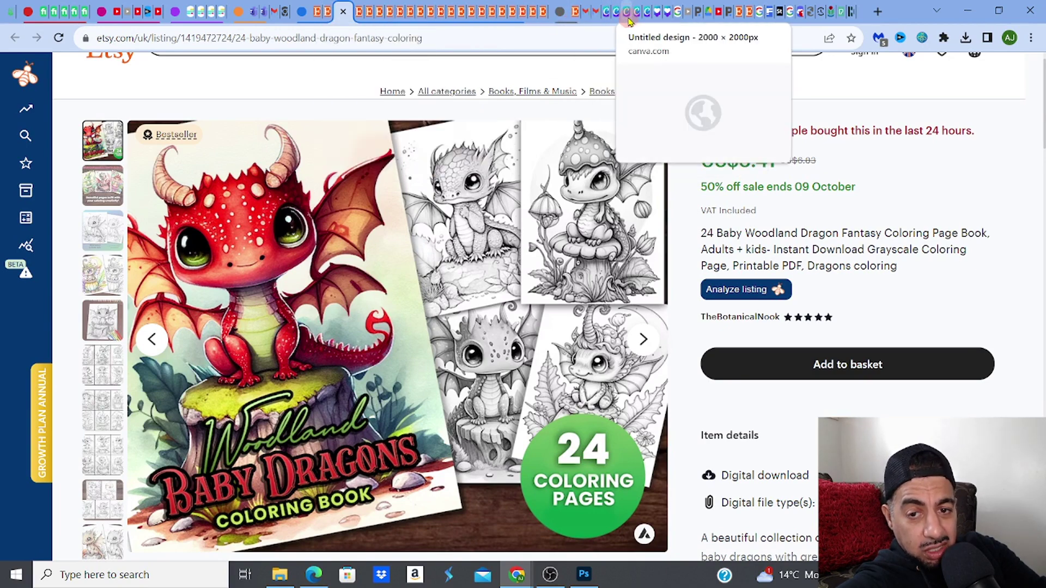
left_click(627, 21)
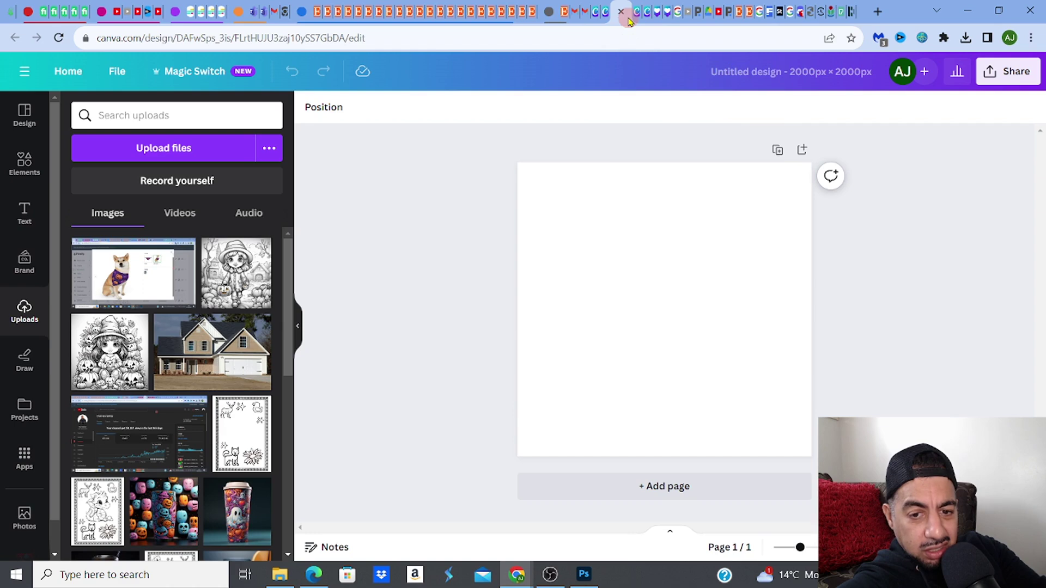
Upload the ghost image from Downloads and add it to the blank page
left_click(158, 148)
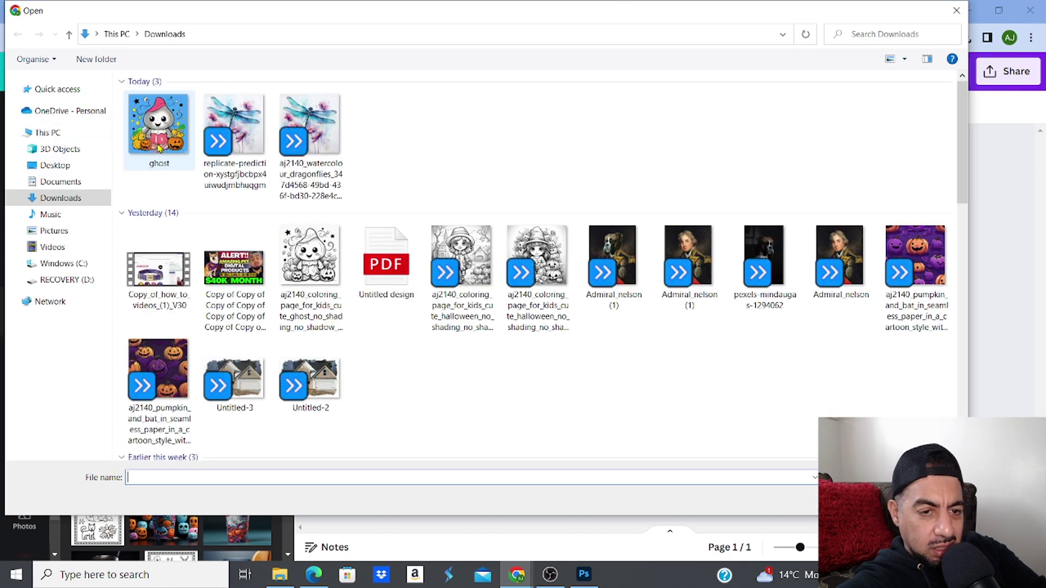
left_click(158, 148)
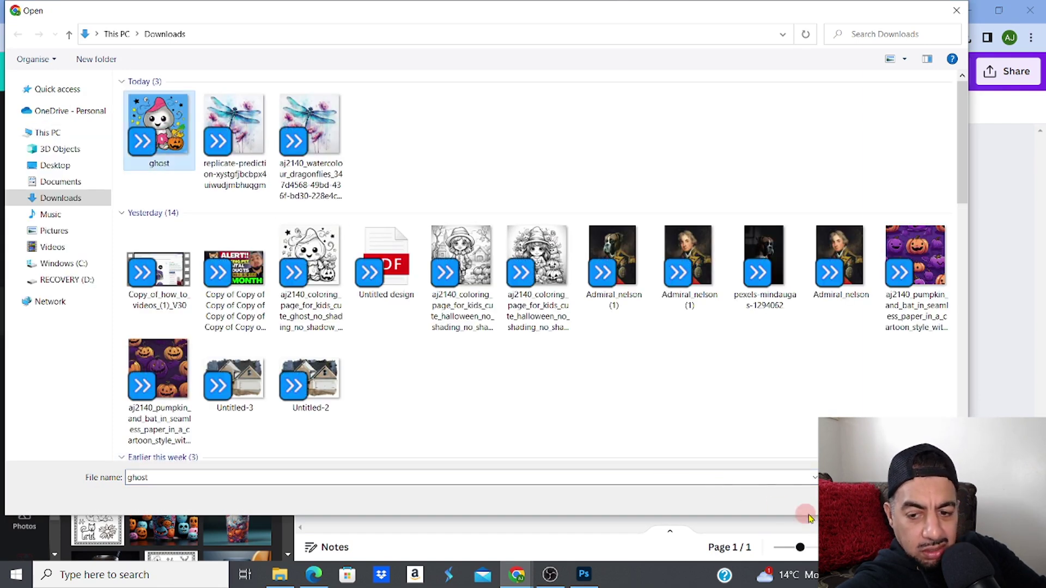
key("Return")
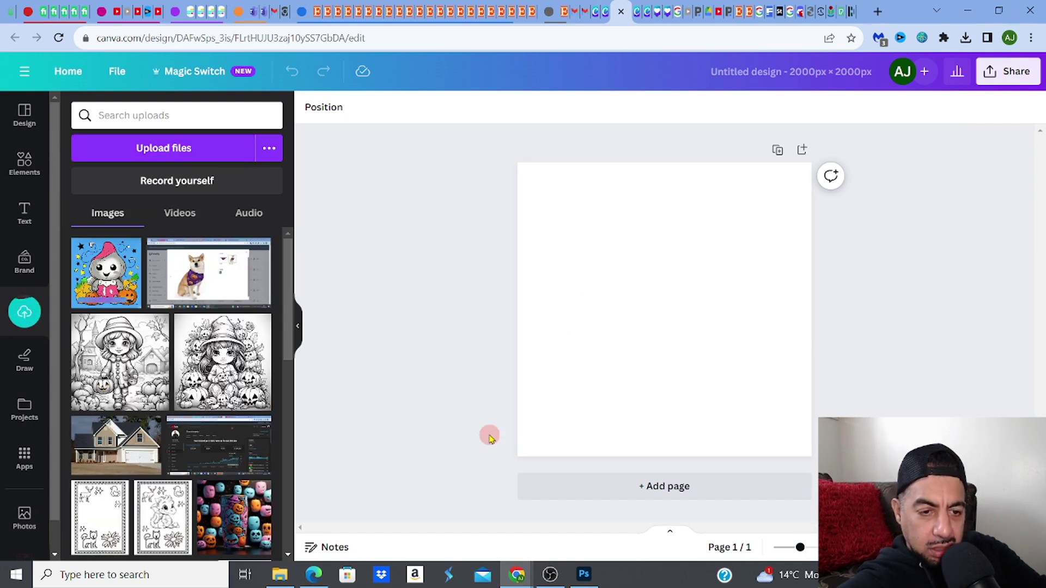
left_click(108, 275)
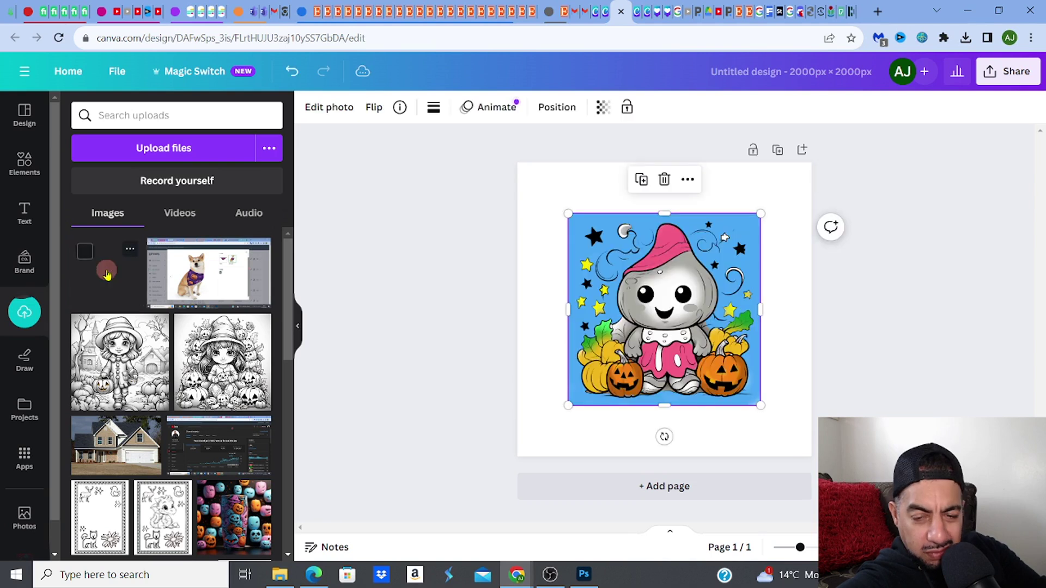
Crop the coloured ghost image's sides to a portrait shape, shrink it, and tilt it counterclockwise against the page's left edge
left_click_drag(569, 308, 571, 308)
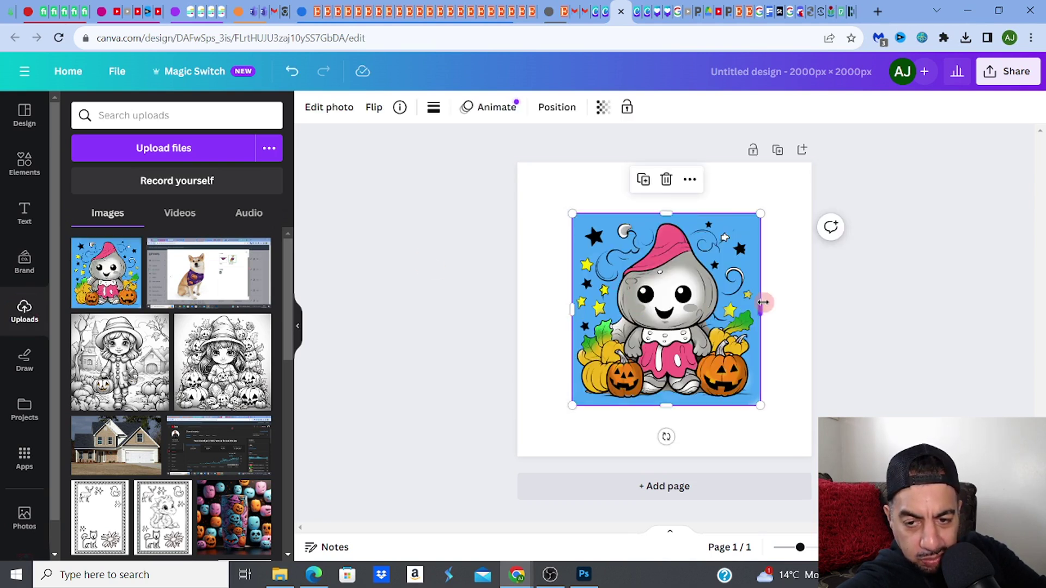
left_click_drag(764, 306, 754, 309)
left_click_drag(574, 302, 581, 305)
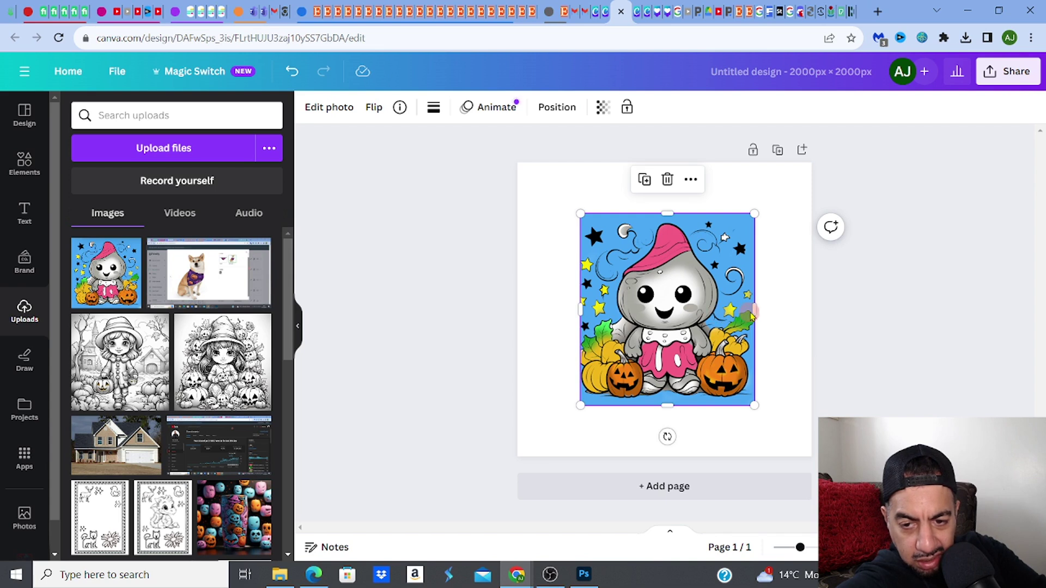
left_click_drag(751, 309, 750, 309)
left_click_drag(581, 216, 601, 239)
left_click_drag(678, 308, 606, 295)
left_click_drag(603, 423, 620, 400)
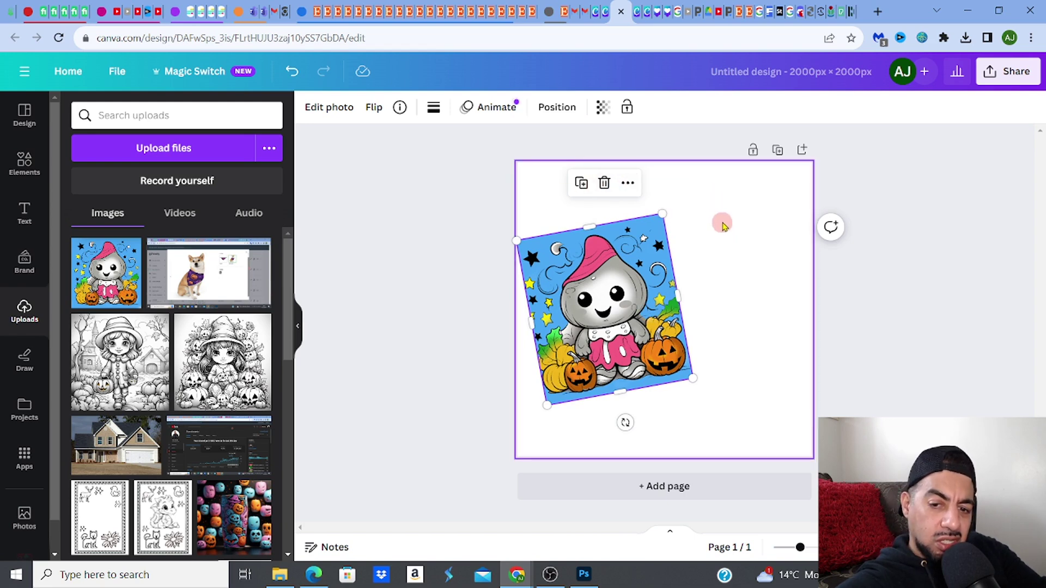
Check the Halloween bundle listing on Etsy for reference and search Canva's elements for "wooden table"
left_click(328, 22)
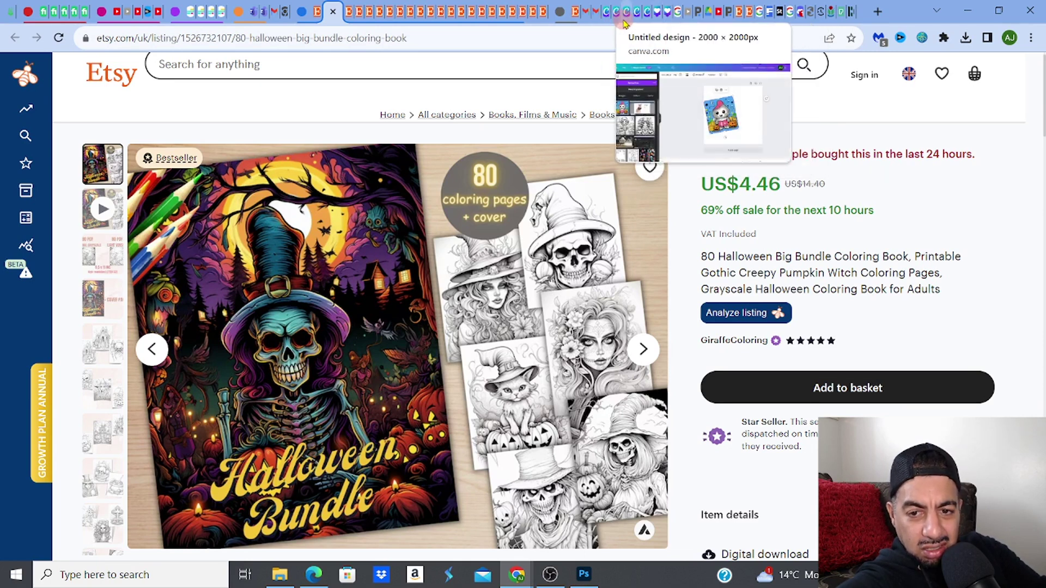
left_click(627, 22)
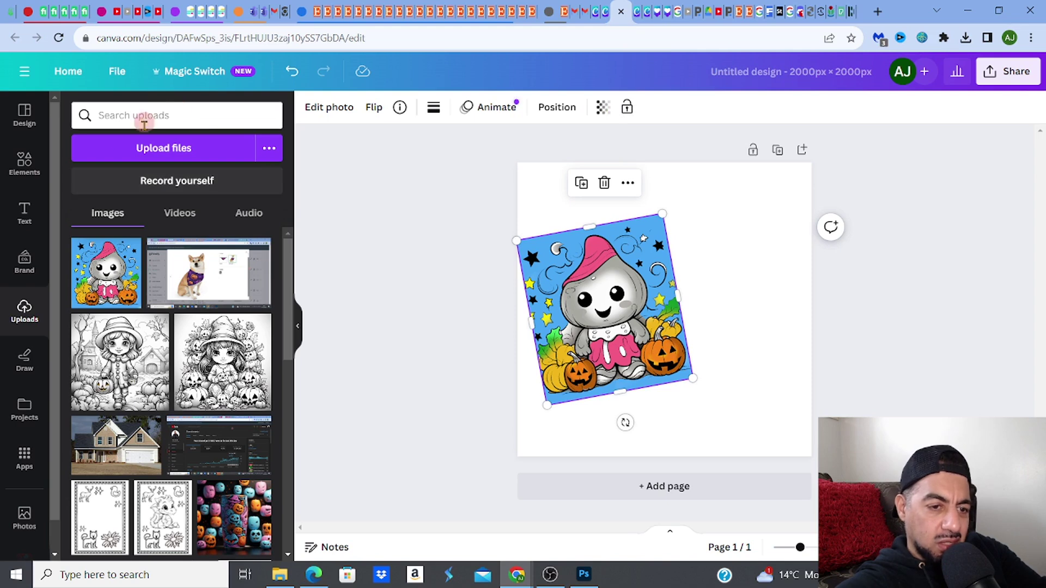
left_click(43, 156)
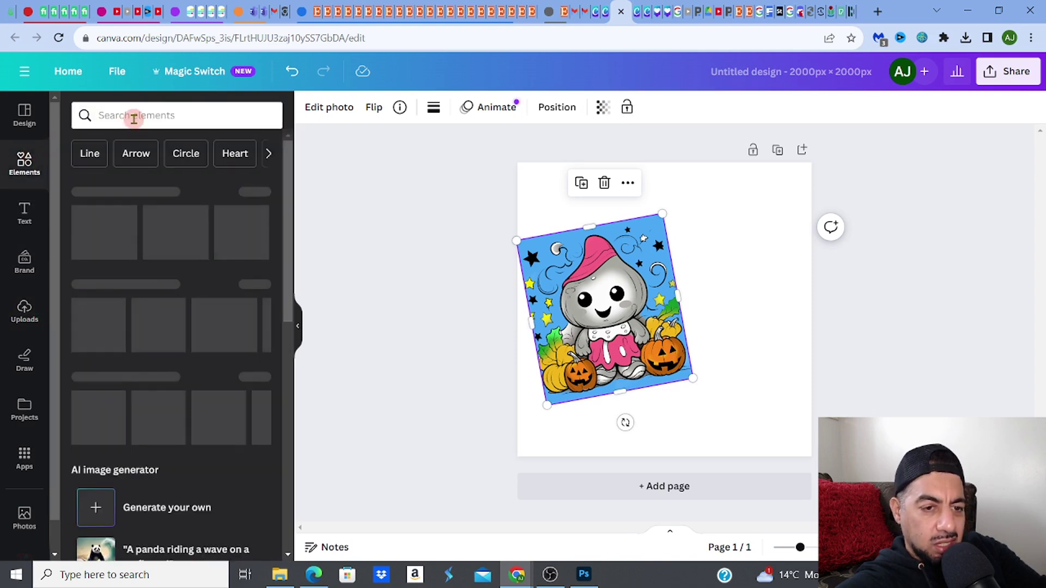
left_click(134, 117)
type("table")
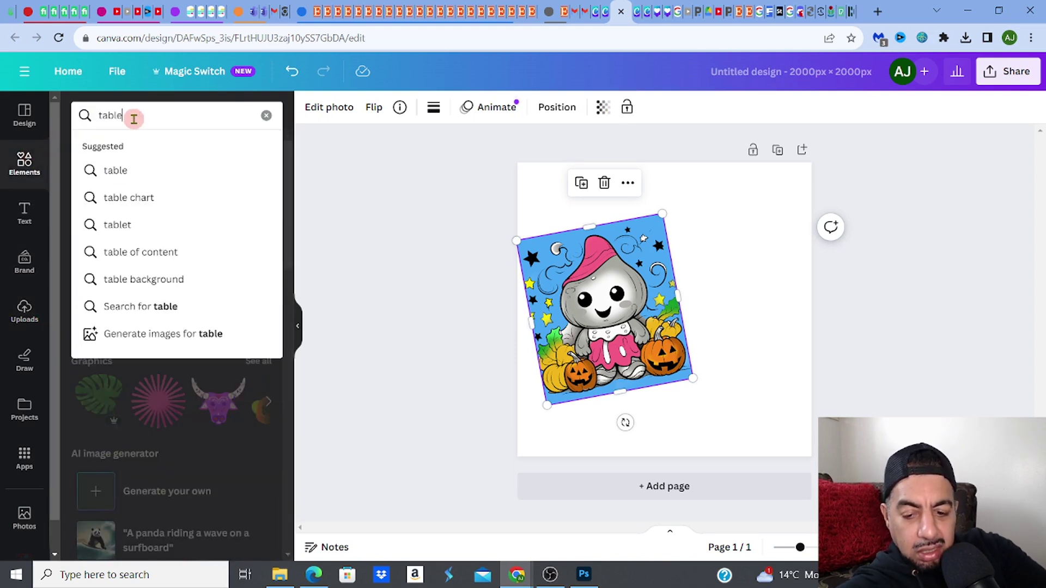
key("Return")
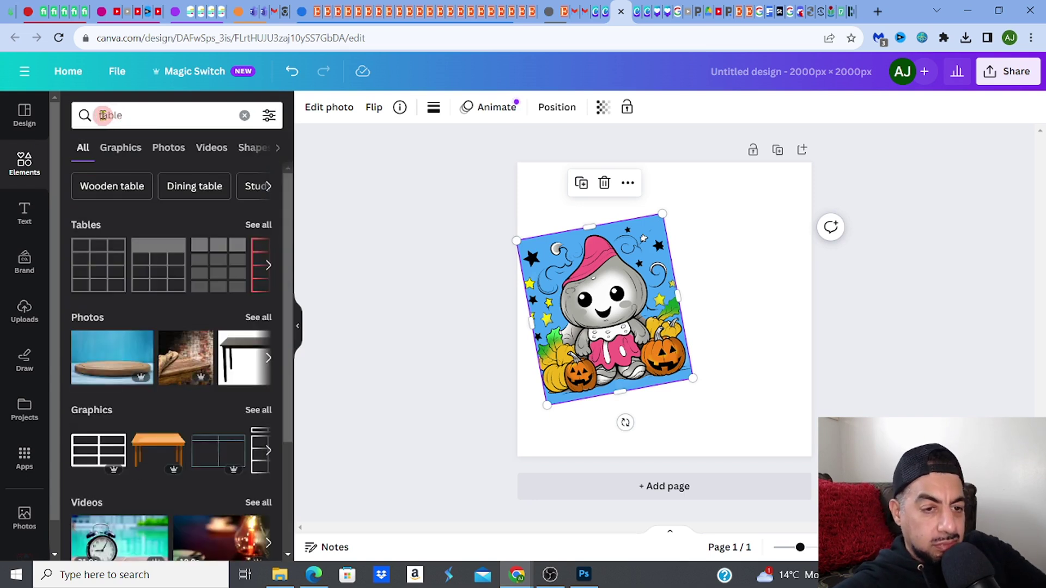
left_click(100, 114)
type("wooden")
key("Return")
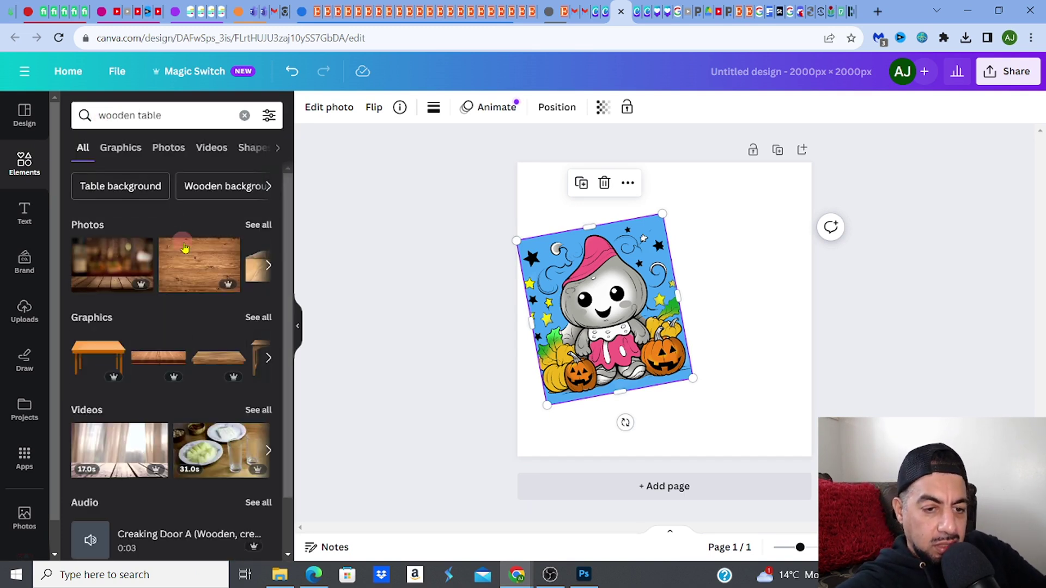
Add the brown wooden plank photo, align it to the page's upper-left corner and enlarge it beyond the page width
left_click(191, 261)
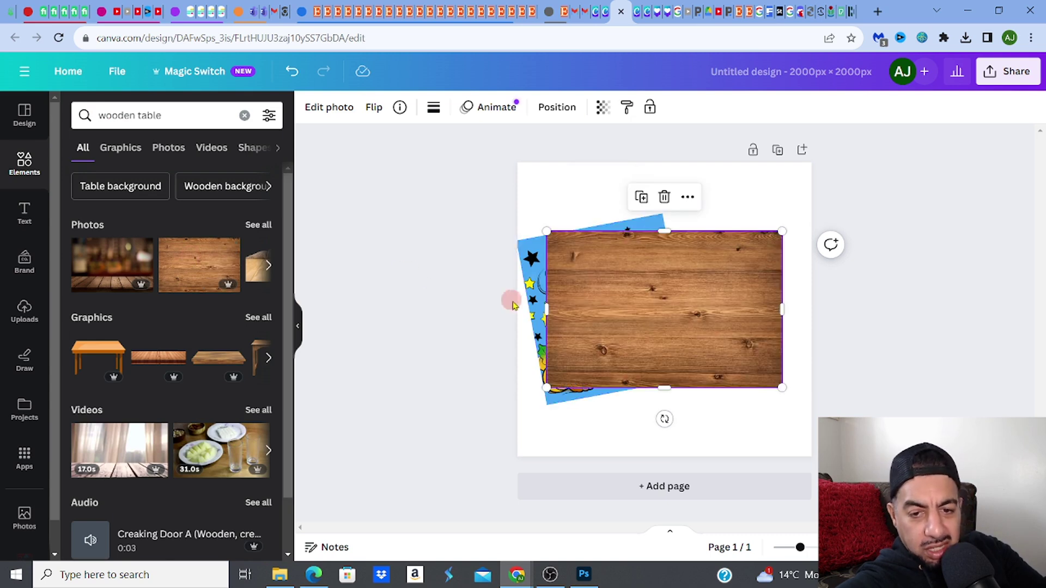
left_click_drag(630, 297, 600, 229)
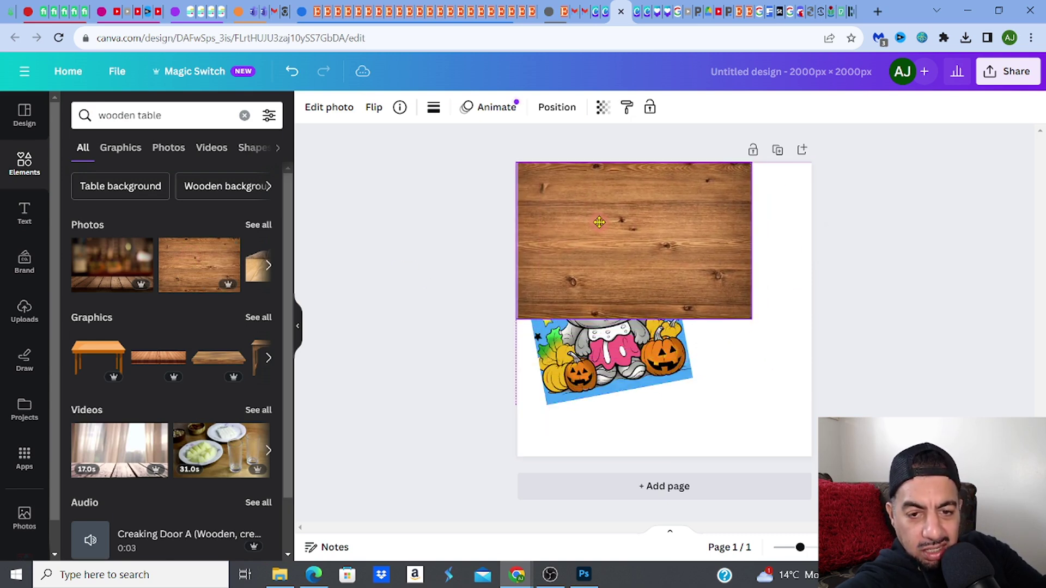
left_click_drag(755, 323, 811, 425)
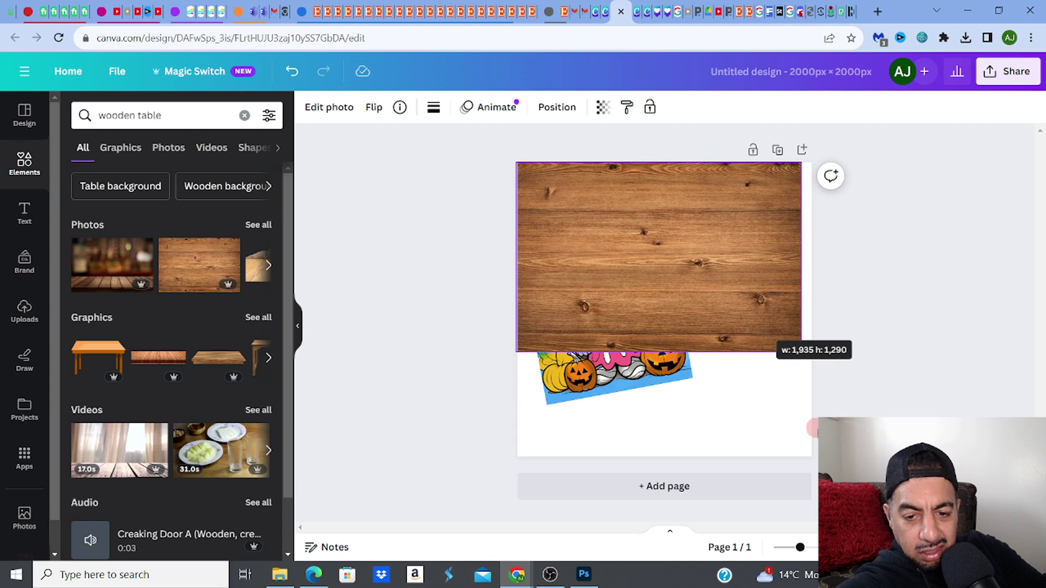
left_click_drag(801, 351, 831, 373)
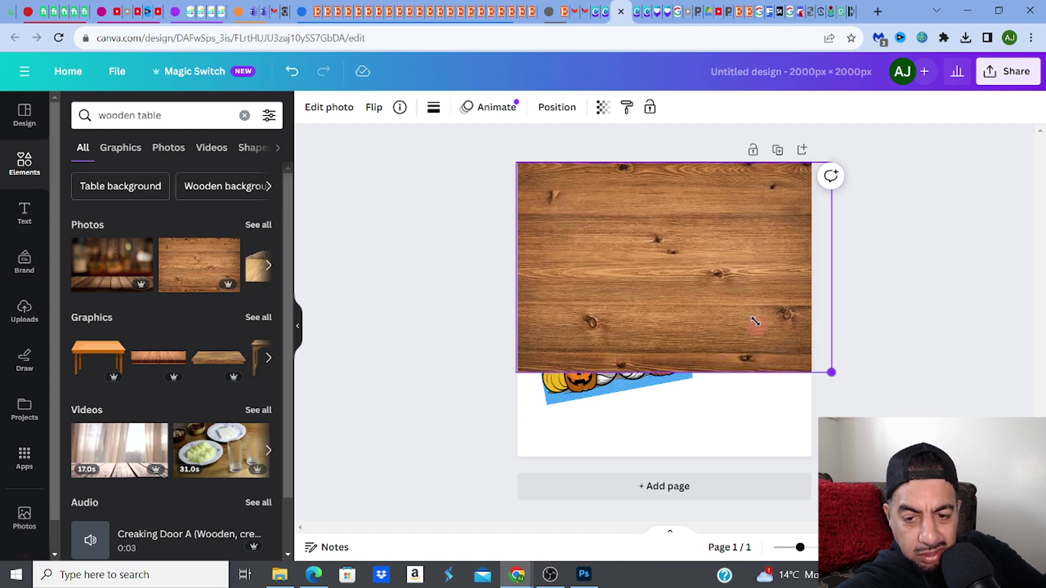
left_click_drag(765, 332, 745, 333)
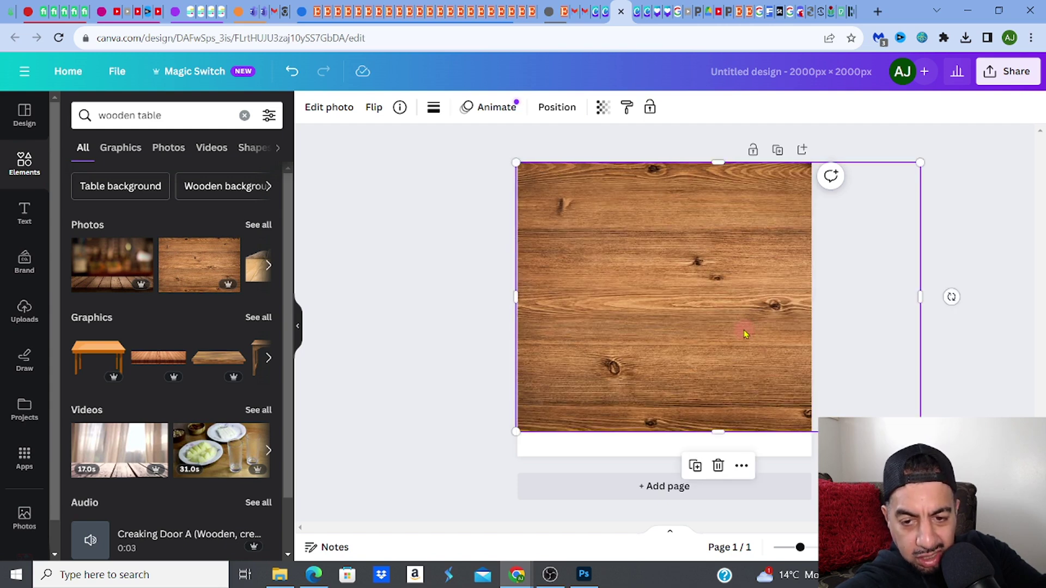
Send the wood photo behind the coloured ghost image and shrink the ghost slightly, keeping it at the page's left edge
right_click(744, 331)
mouse_move(787, 329)
left_click(627, 406)
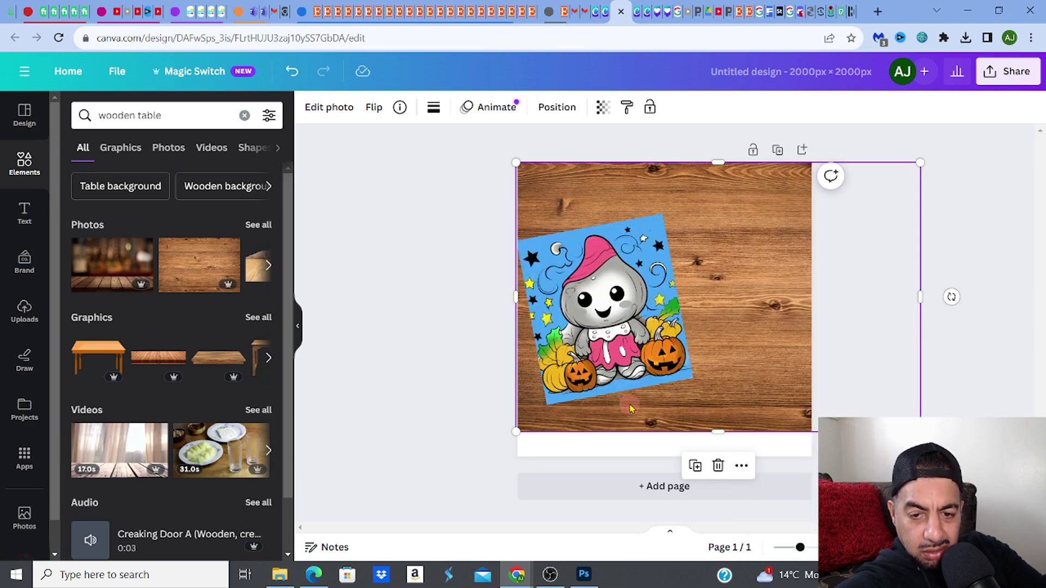
left_click(594, 297)
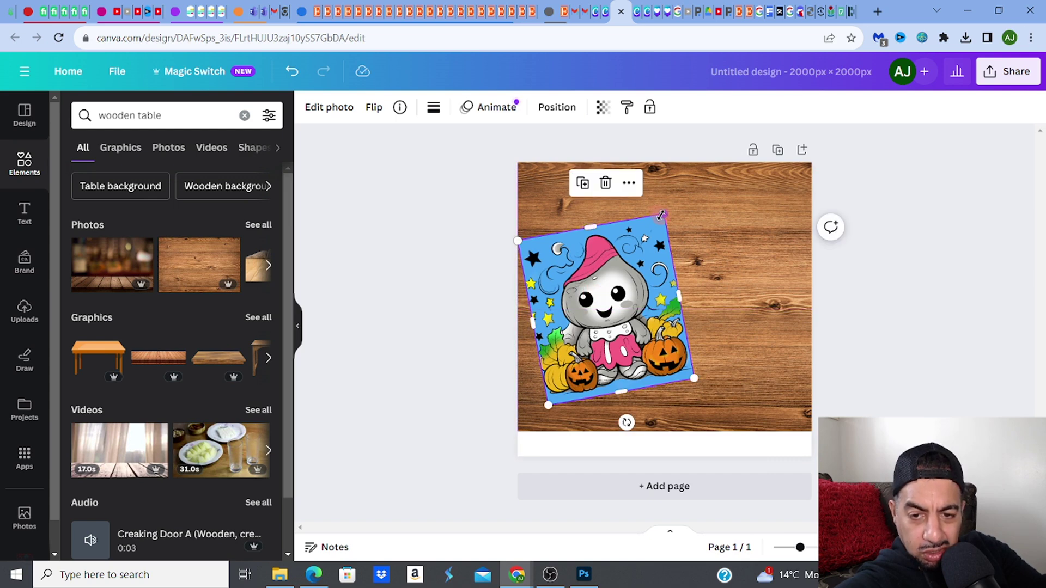
left_click_drag(652, 223, 614, 232)
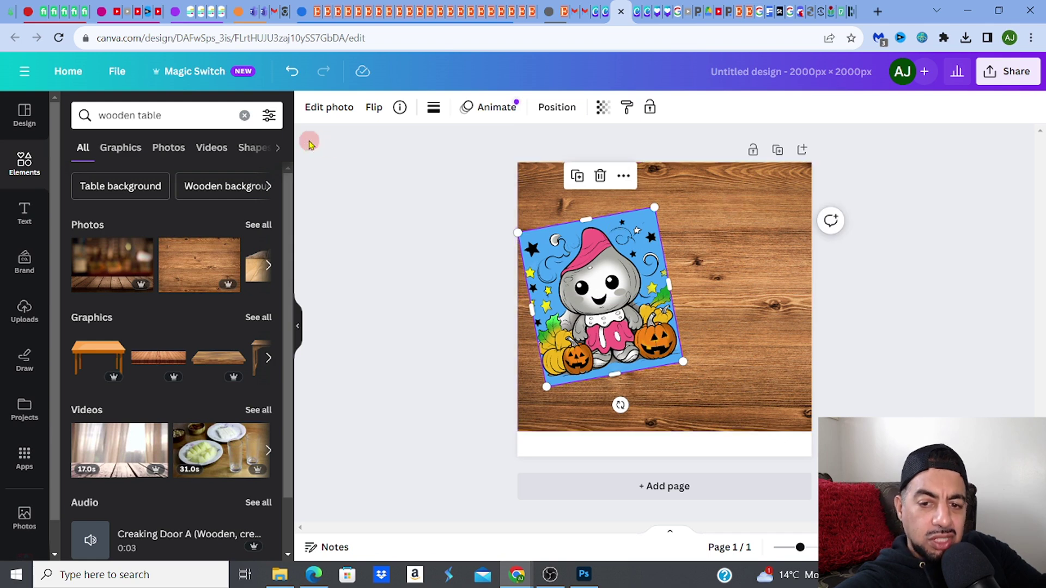
Upload the uncoloured cute ghost coloring page from Downloads and add it to the design
left_click(27, 312)
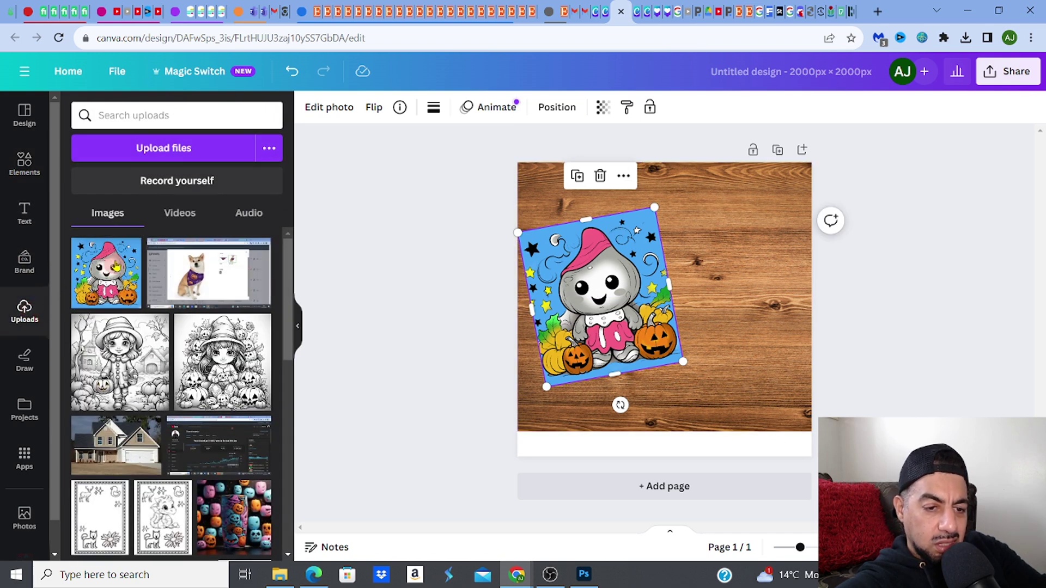
left_click(116, 141)
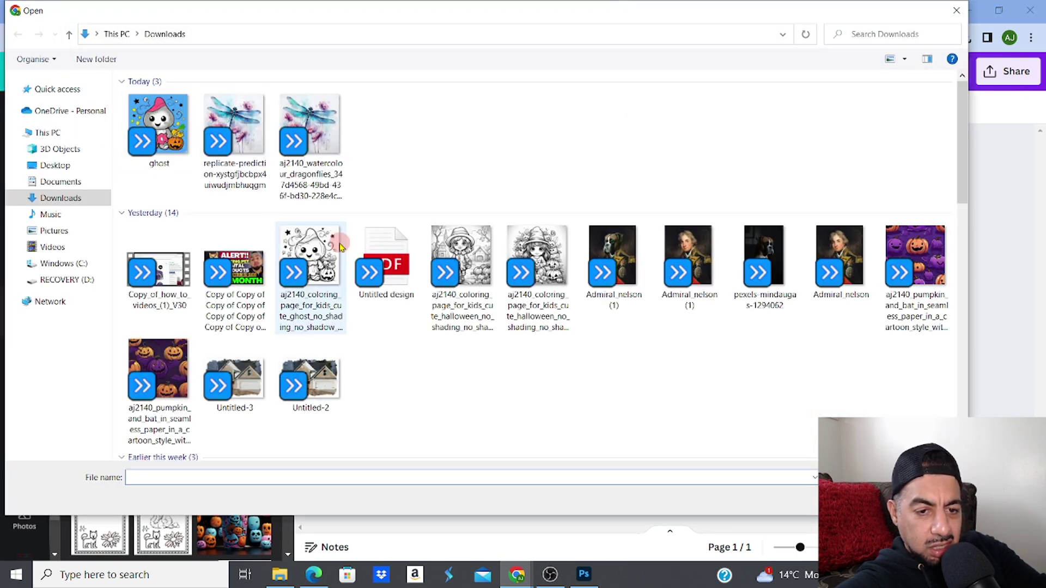
left_click(340, 246)
double_click(310, 256)
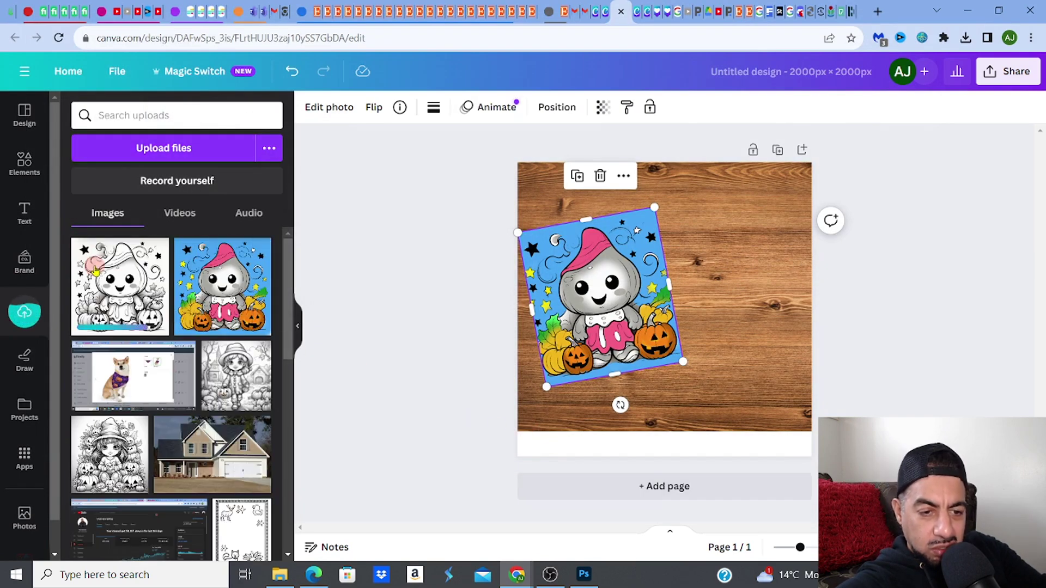
left_click(95, 271)
Crop the black-and-white ghost page's sides, shrink it, and tilt it counterclockwise to the right of the coloured ghost
left_click_drag(579, 313, 599, 314)
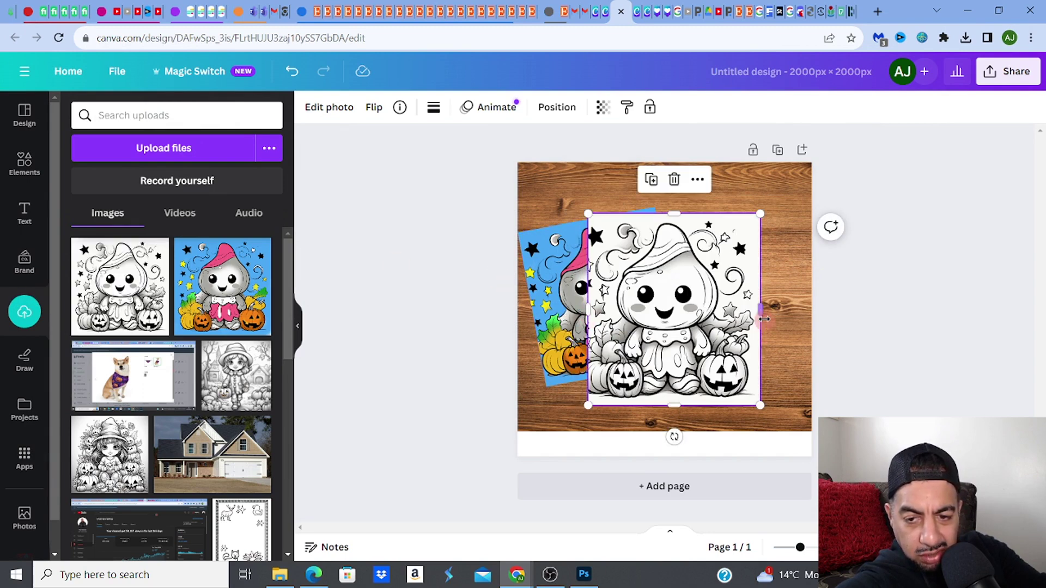
left_click_drag(755, 313, 739, 314)
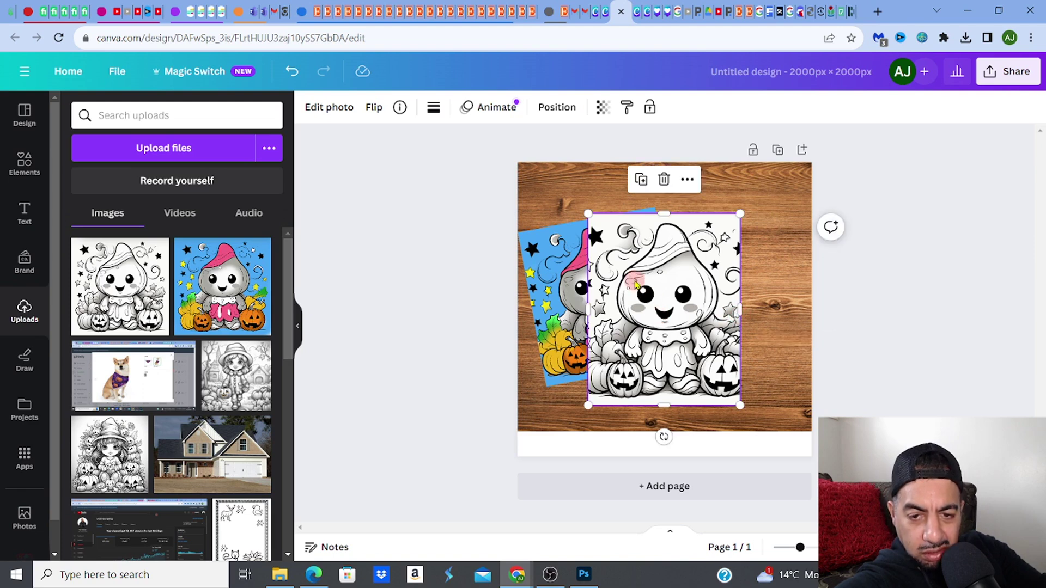
left_click_drag(591, 216, 614, 246)
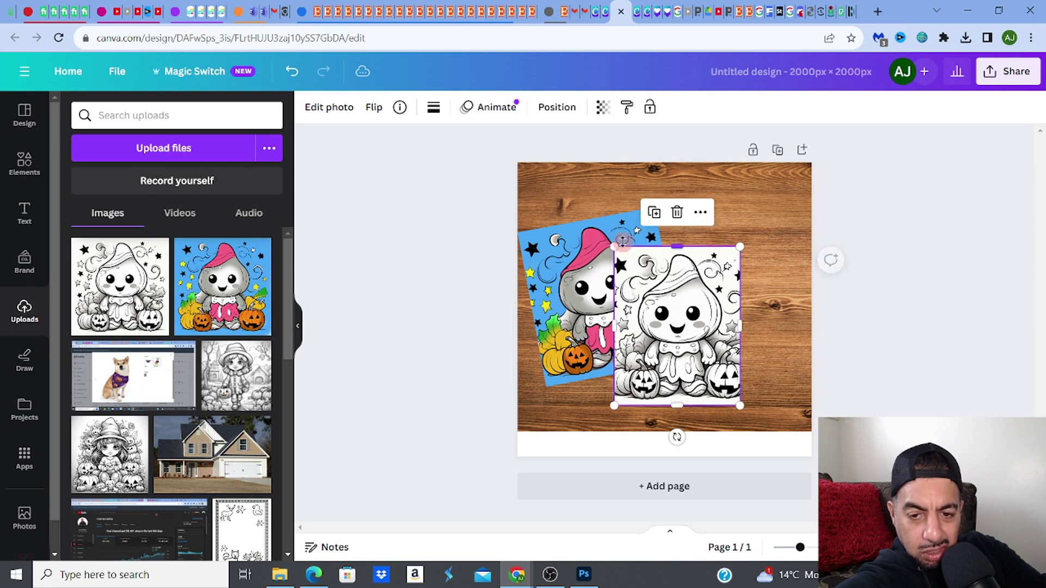
left_click_drag(675, 313, 725, 239)
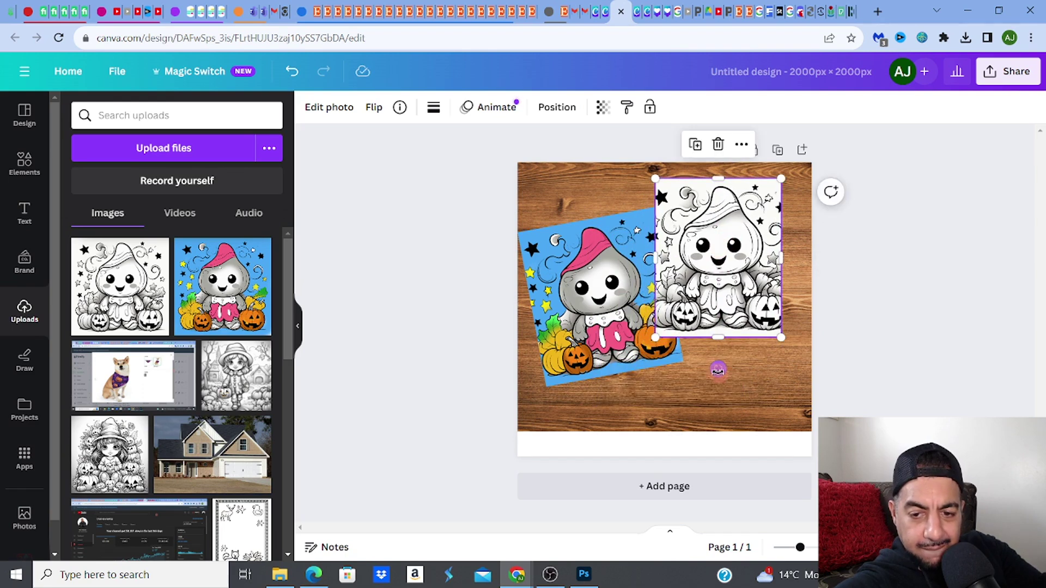
left_click_drag(719, 369, 679, 362)
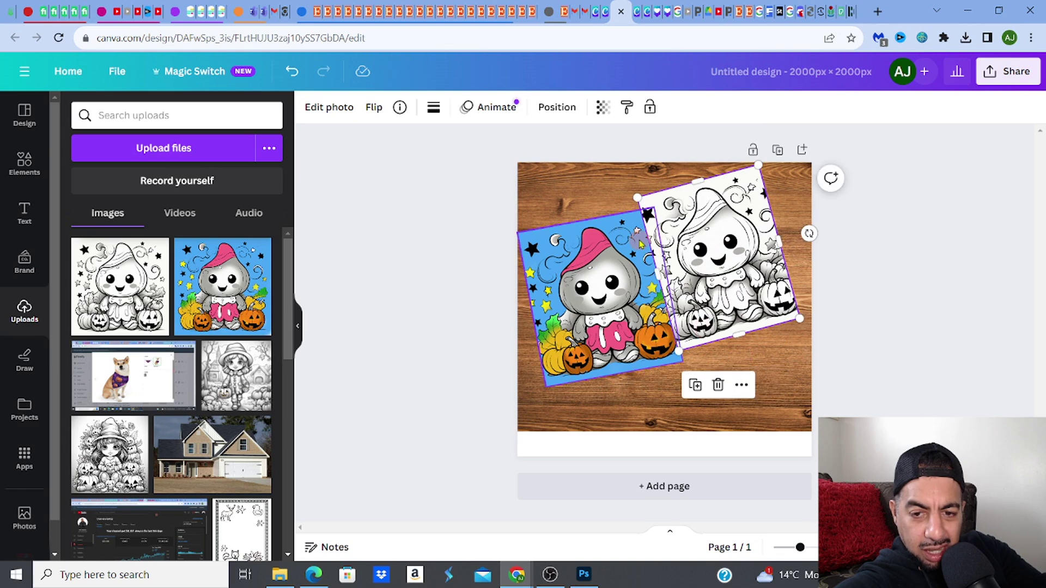
left_click_drag(637, 201, 683, 232)
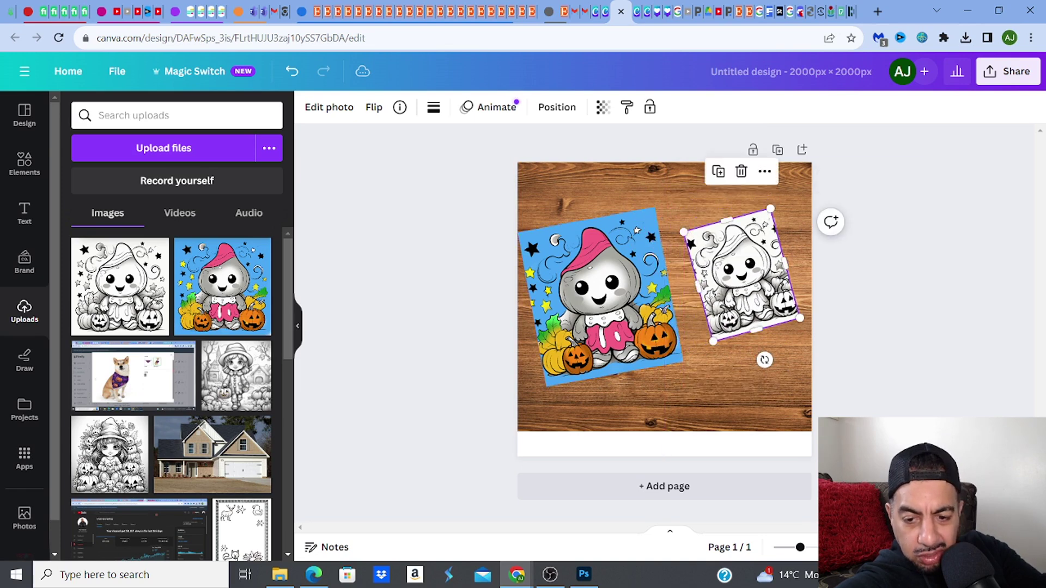
Move the black-and-white ghost page up beside the coloured ghost and add the uploaded page of the girl carrying pumpkin baskets
left_click_drag(802, 549, 811, 547)
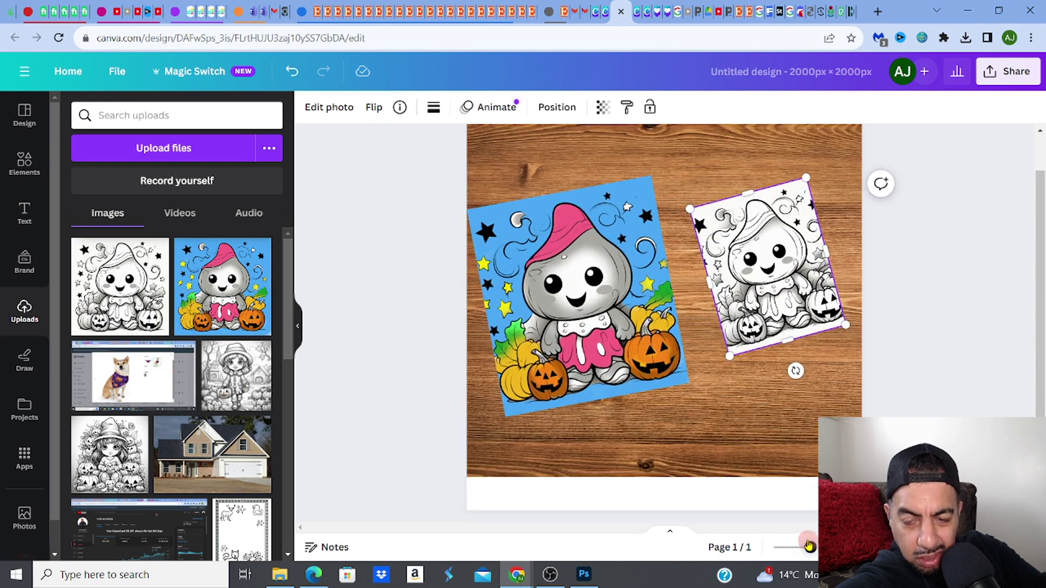
left_click_drag(766, 251, 742, 214)
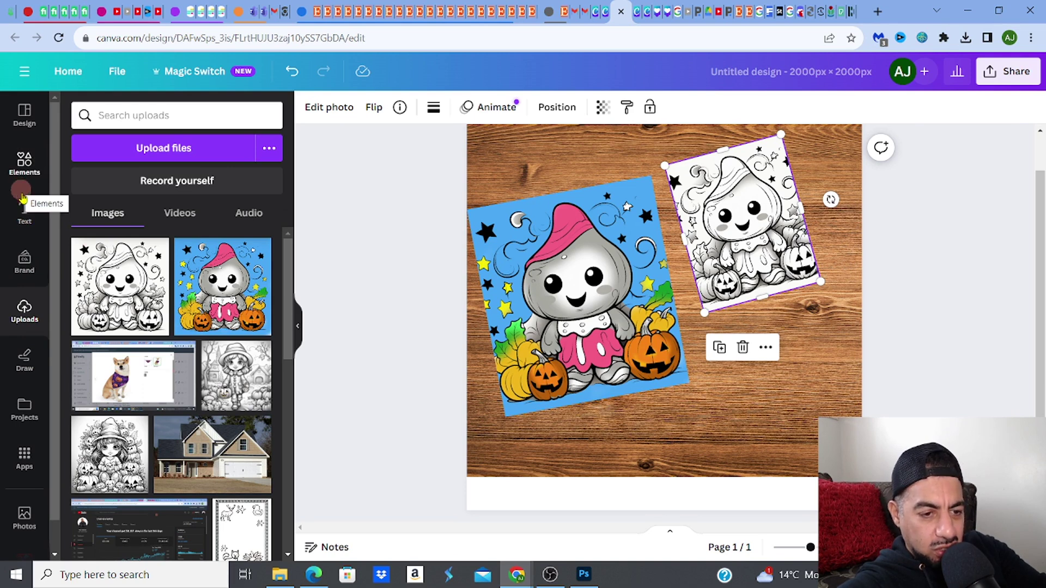
left_click(237, 371)
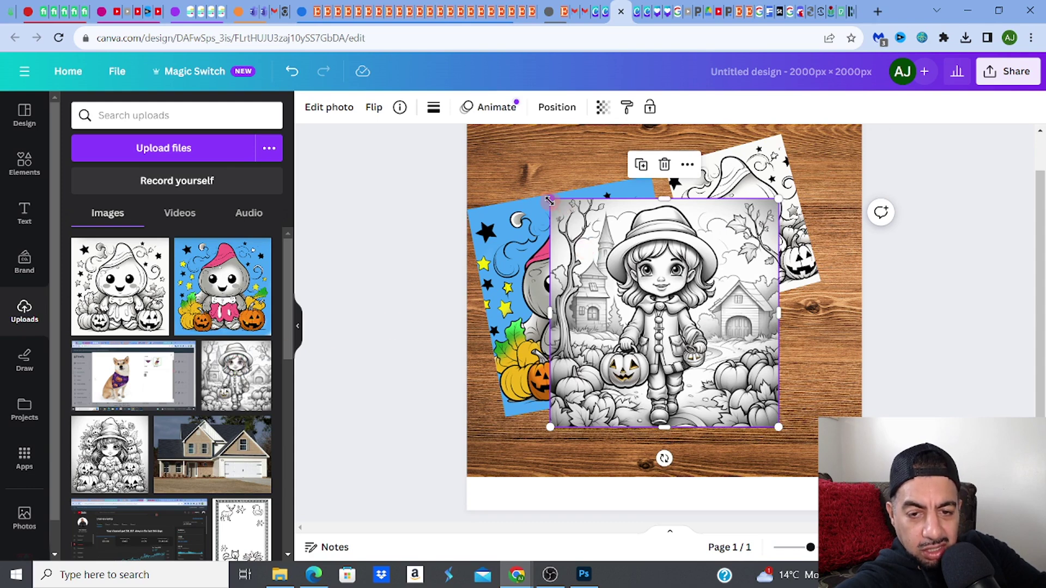
Crop both sides of the girl-in-village page into a portrait format and shrink it to about the ghost page's size
left_click_drag(548, 315, 583, 315)
left_click_drag(768, 312, 725, 312)
left_click_drag(584, 198, 612, 242)
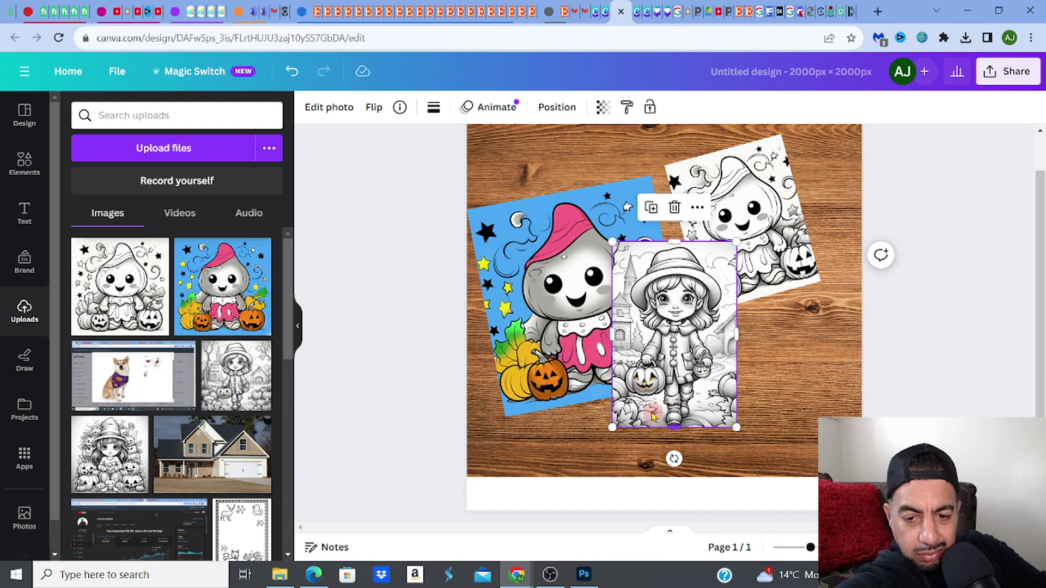
left_click_drag(605, 330, 594, 329)
left_click_drag(736, 335, 752, 337)
left_click_drag(595, 242, 622, 278)
Tilt the girl-in-village page slightly counterclockwise and place it overlapping the lower right of the uncoloured ghost page
left_click_drag(666, 308, 717, 201)
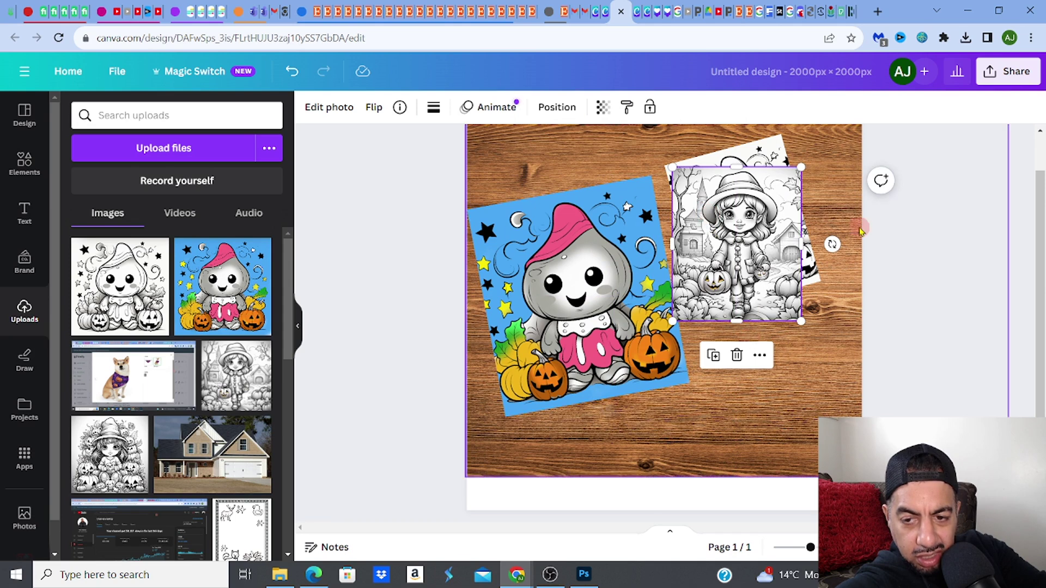
left_click_drag(833, 244, 828, 218)
left_click_drag(700, 258, 704, 239)
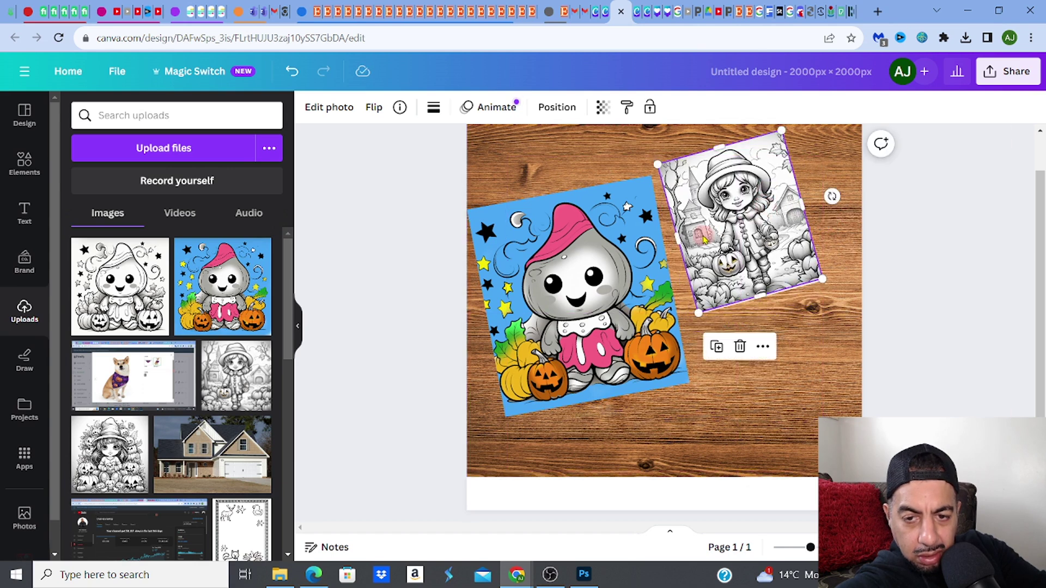
left_click_drag(677, 238, 685, 239)
left_click_drag(746, 249, 760, 316)
left_click_drag(783, 393, 759, 396)
left_click_drag(752, 313, 788, 307)
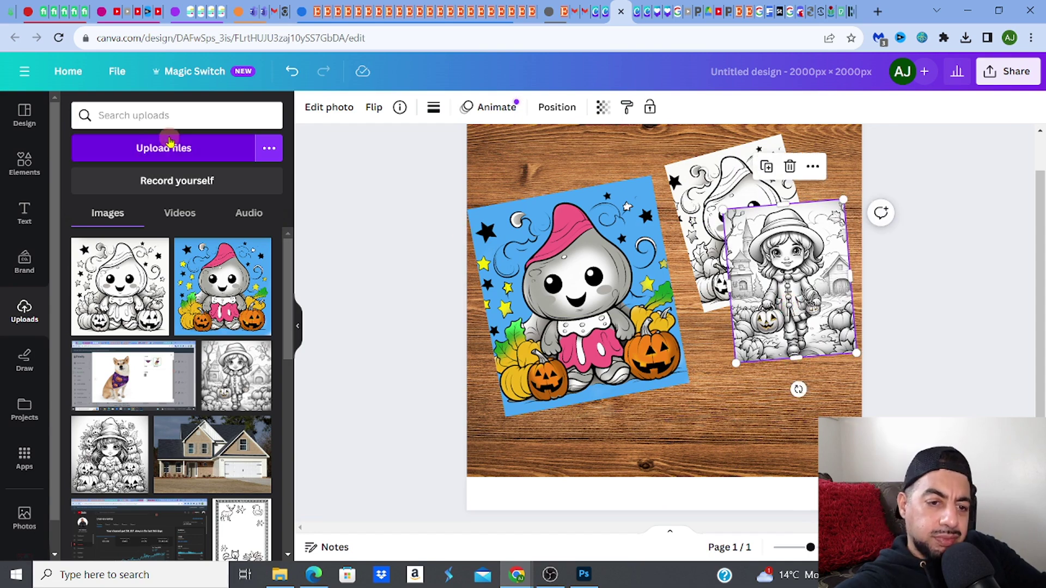
Upload the coloring page of the witch girl seated among pumpkins from Downloads and add it to the design
left_click(180, 150)
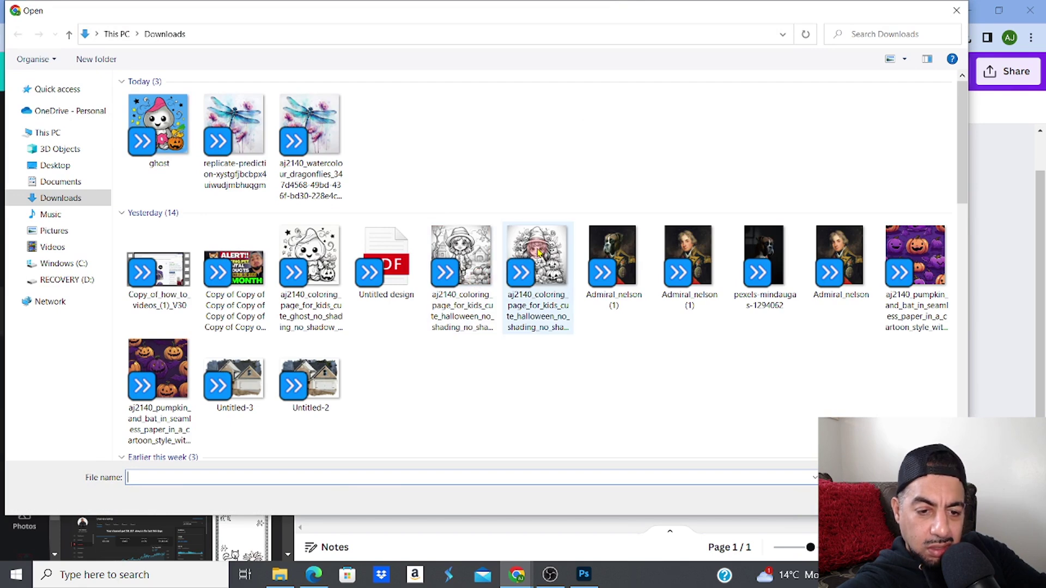
left_click(538, 252)
left_click(866, 502)
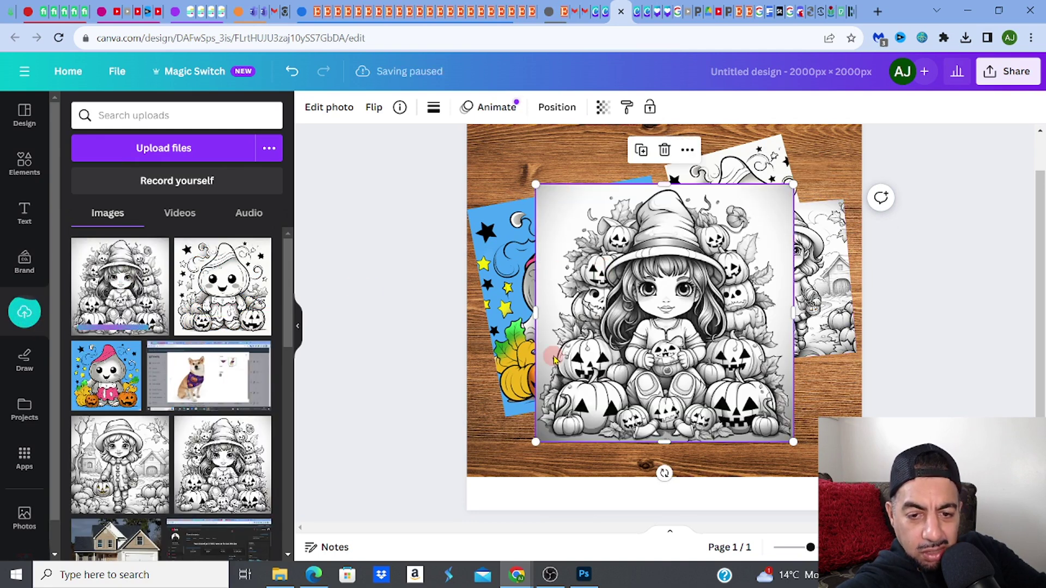
Crop the seated witch page's sides, shrink it, and place it overlapping the bottom of the girl-in-village page
left_click_drag(551, 318, 593, 321)
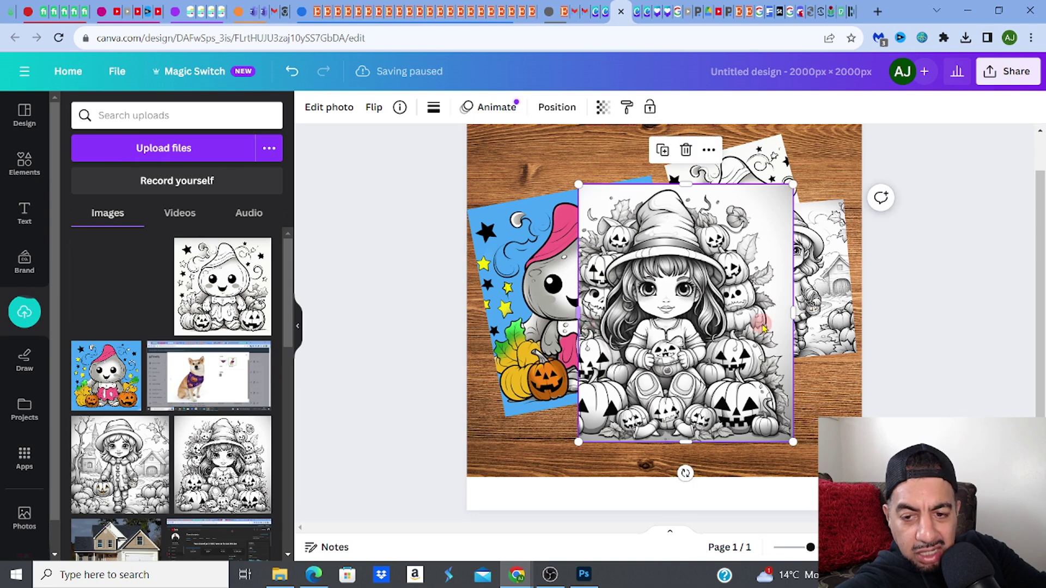
left_click_drag(791, 312, 760, 313)
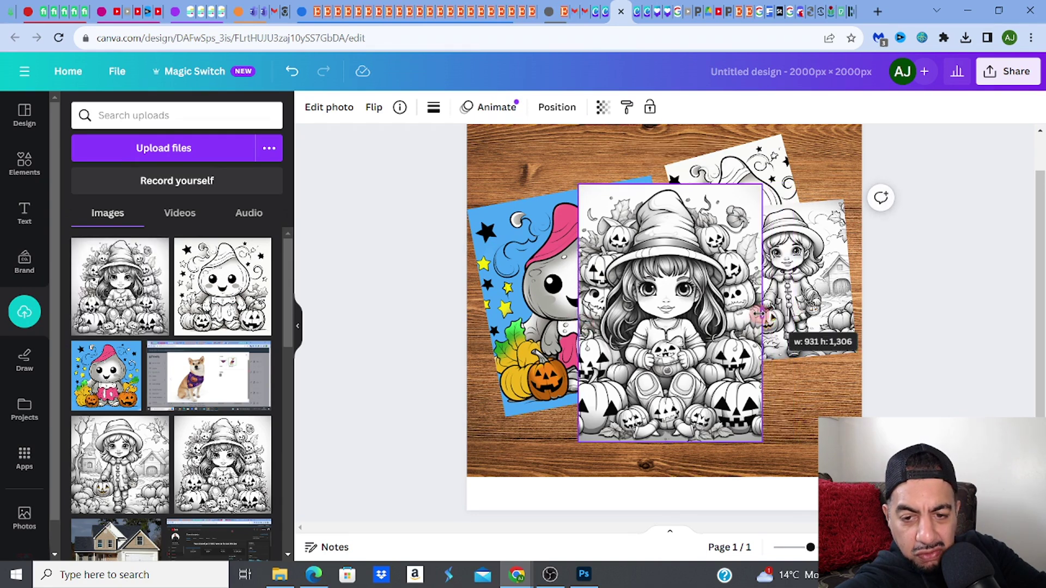
left_click_drag(588, 192, 651, 286)
left_click_drag(741, 334, 814, 334)
left_click_drag(721, 360, 712, 360)
left_click_drag(773, 284, 773, 281)
left_click_drag(756, 326, 767, 333)
Extend the coloured ghost cover slightly at its lower edge and move it up on the wooden background
left_click(602, 347)
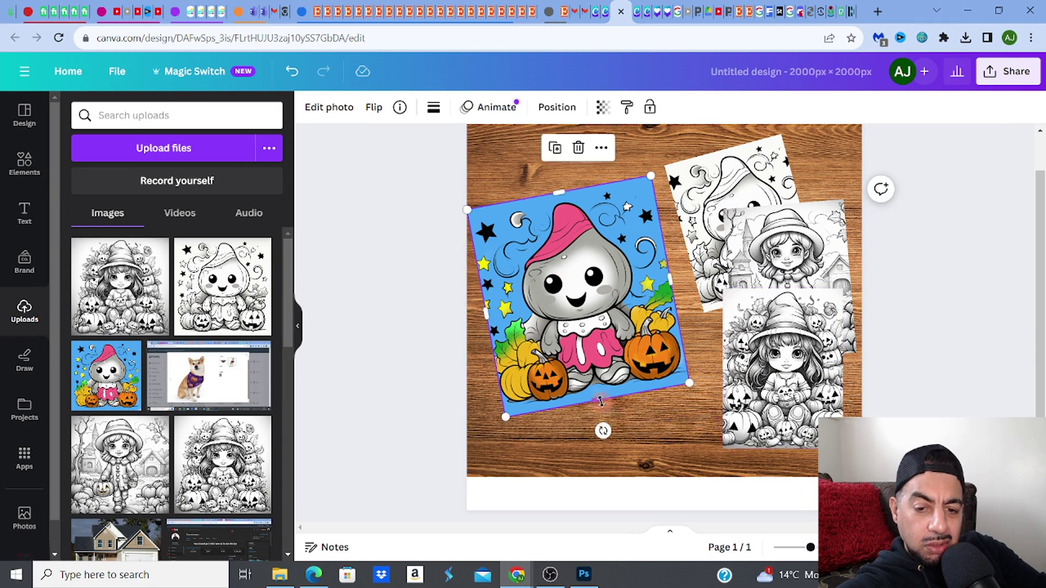
left_click_drag(602, 402, 603, 409)
left_click_drag(598, 303, 598, 278)
Search the elements for "circle", add the solid circle shape, shrink it, and place it below the uncoloured pages
left_click(21, 185)
left_click(162, 114)
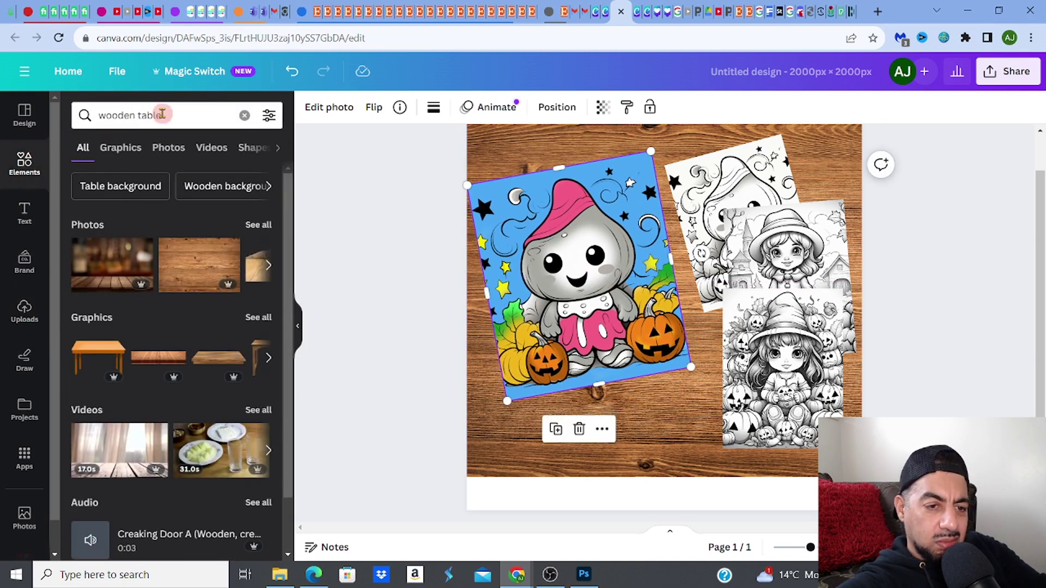
left_click(166, 115)
left_click_drag(169, 118, 90, 121)
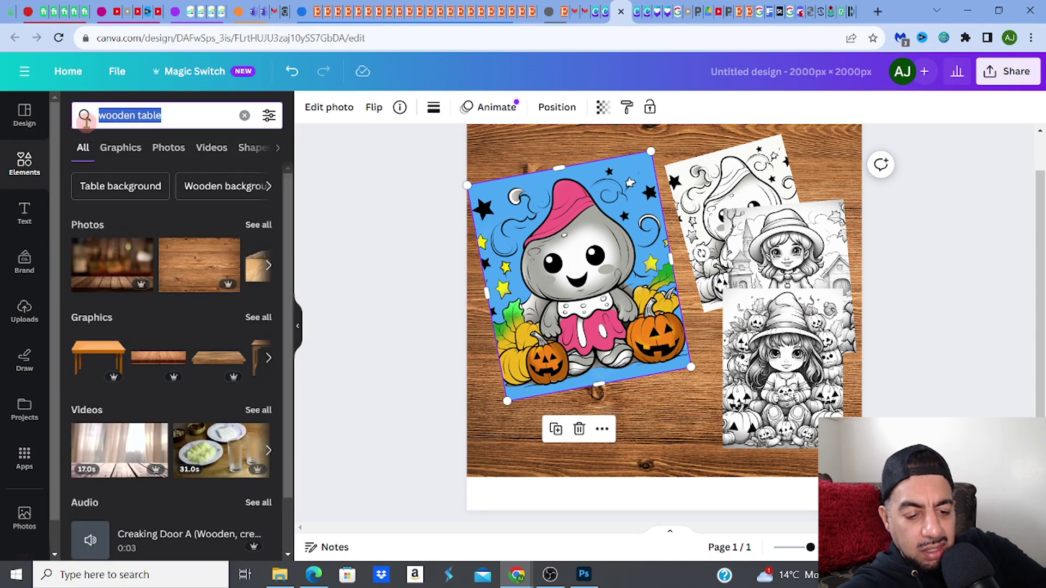
type("circle")
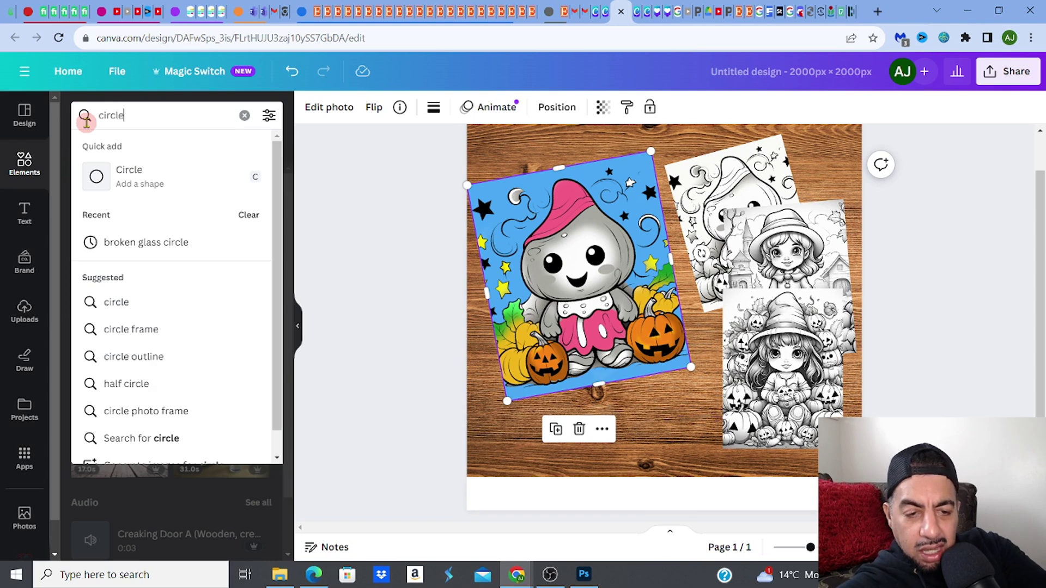
key("Return")
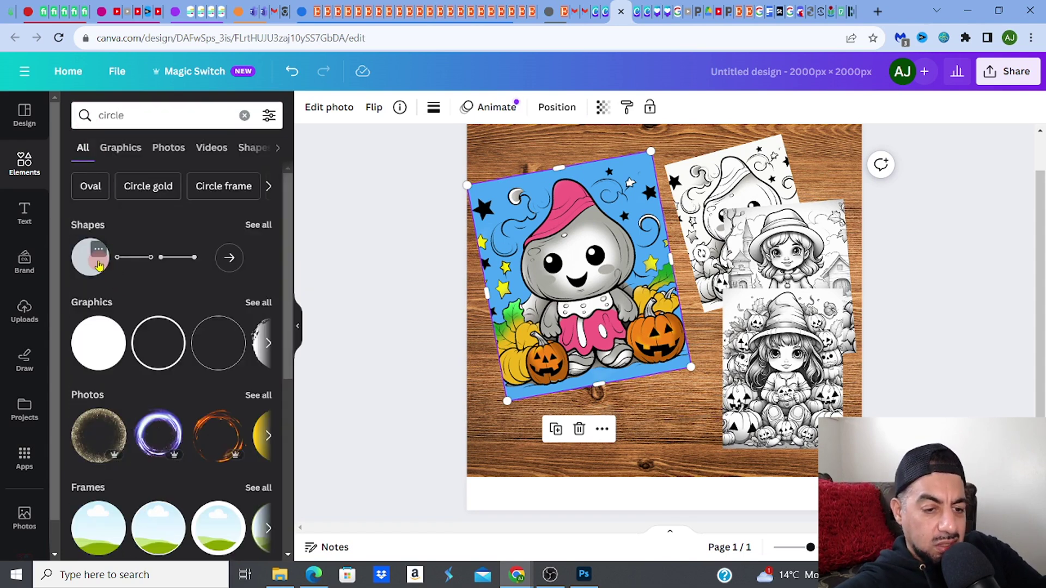
left_click_drag(88, 265, 627, 330)
left_click_drag(680, 306, 668, 405)
left_click_drag(594, 351, 718, 397)
Shift the three uncoloured pages up with the seated witch tilted counterclockwise, and place the gold circle beneath them in the lower-right area
left_click_drag(822, 307, 828, 270)
left_click_drag(819, 231, 822, 206)
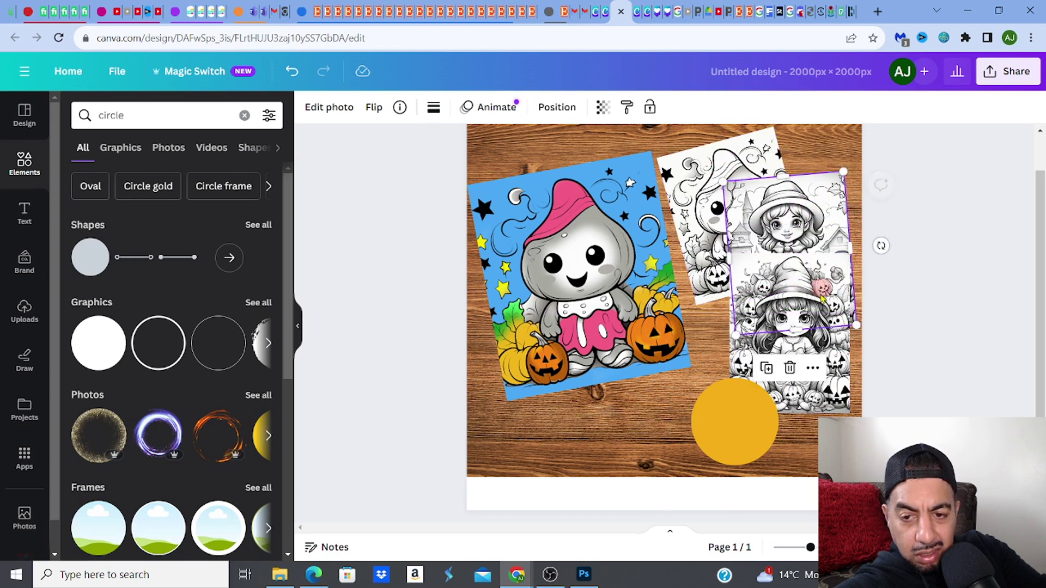
mouse_move(821, 311)
left_mouse_down()
mouse_move(795, 281)
mouse_move(818, 293)
left_mouse_up()
left_click(812, 327)
left_click_drag(789, 445, 828, 438)
left_click_drag(811, 359, 797, 322)
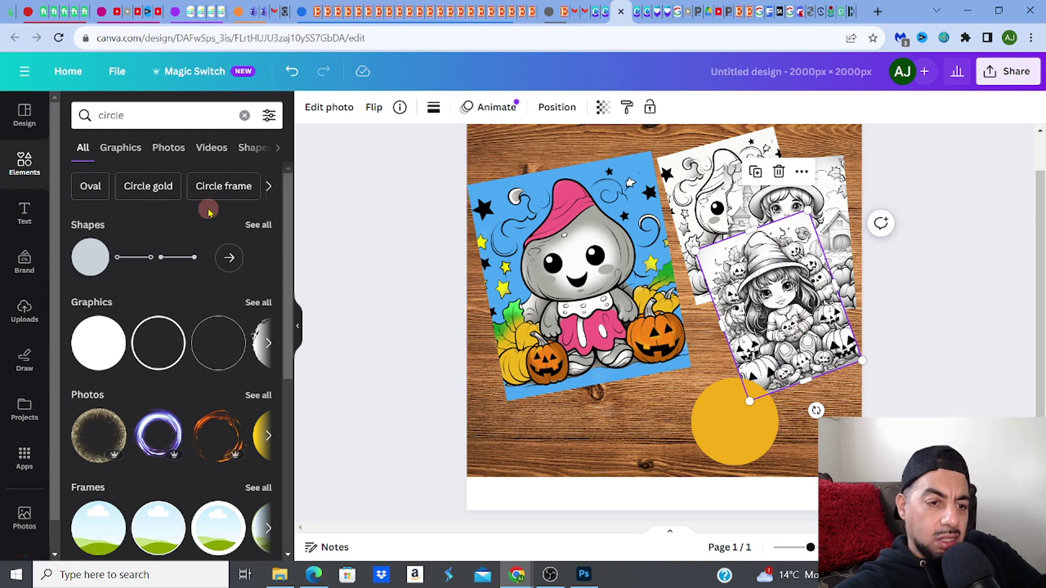
left_click_drag(757, 432, 812, 419)
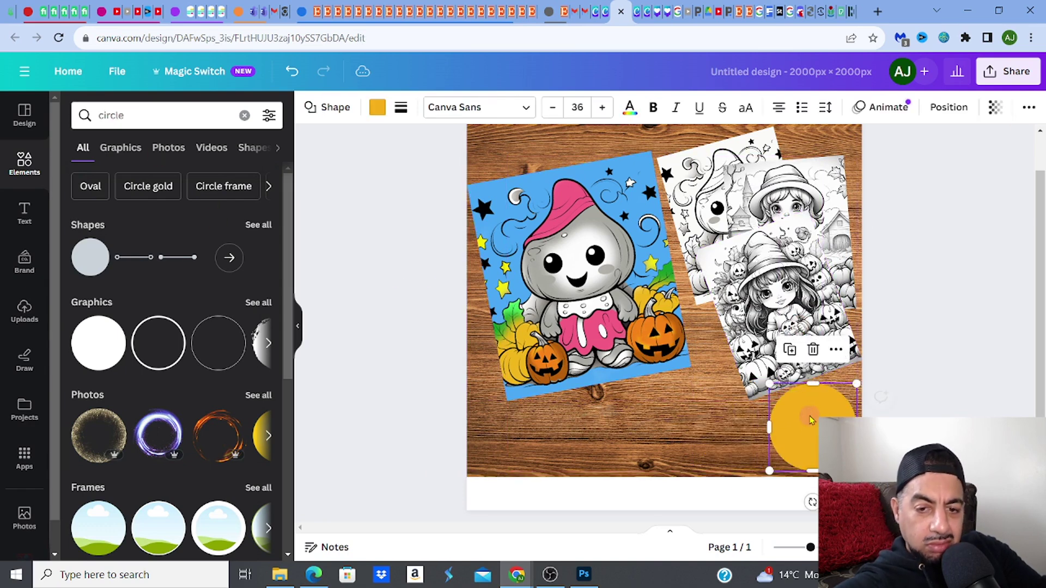
Search the text styles for "spooky coloring"
left_click(120, 116)
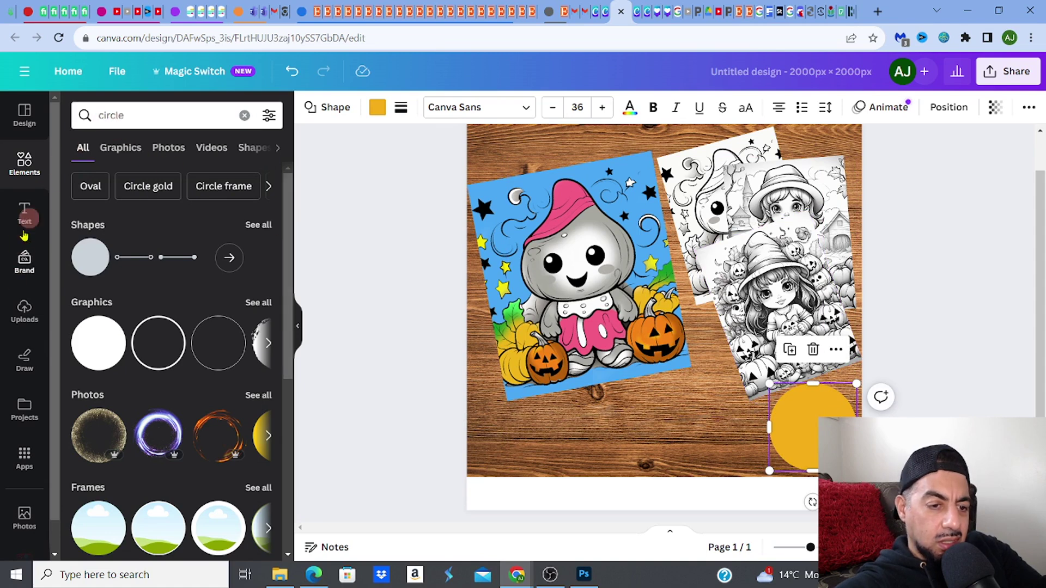
left_click(24, 213)
left_click(132, 114)
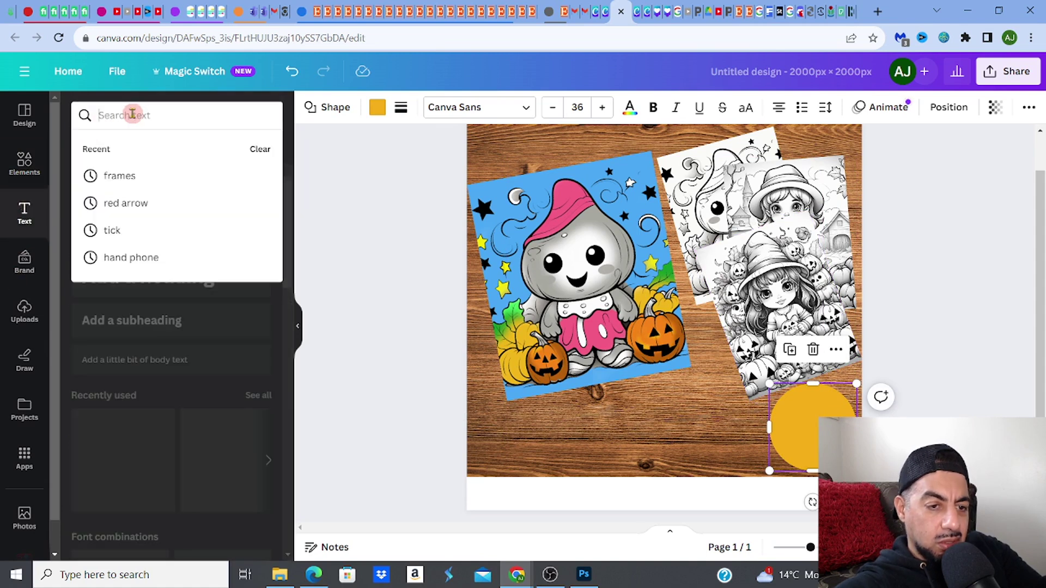
type("spooky colo")
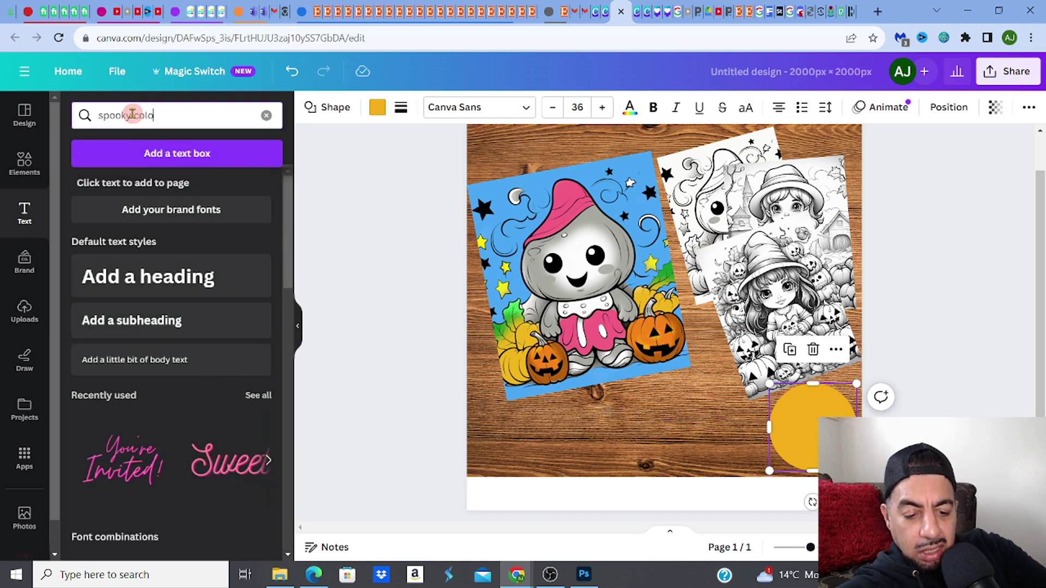
type("ring")
key("Return")
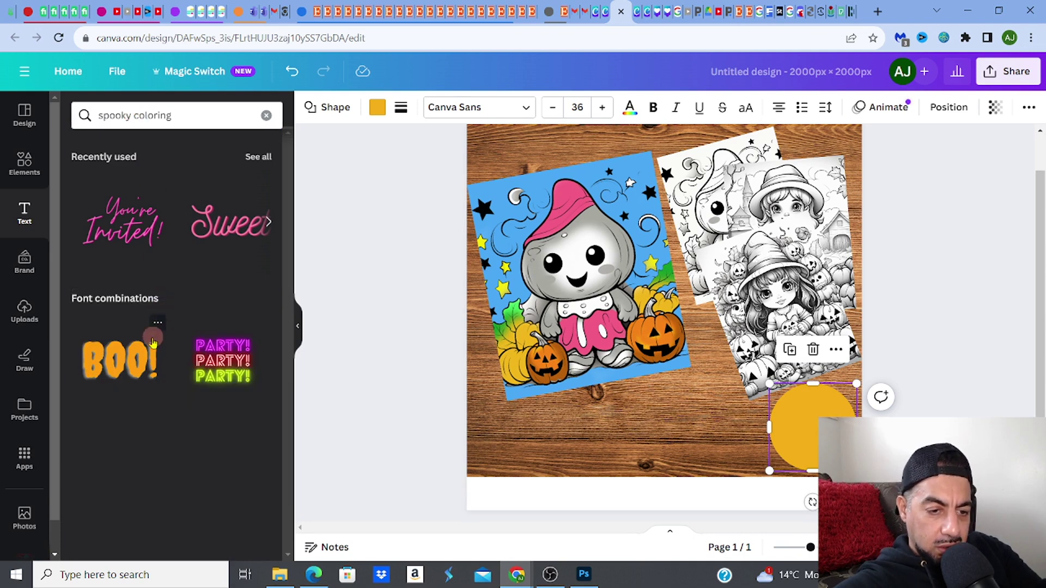
Add the orange "BOO!" text style and change its wording to "SPOOKY PAGES!" on two lines
left_click_drag(487, 350, 749, 318)
left_click(597, 312)
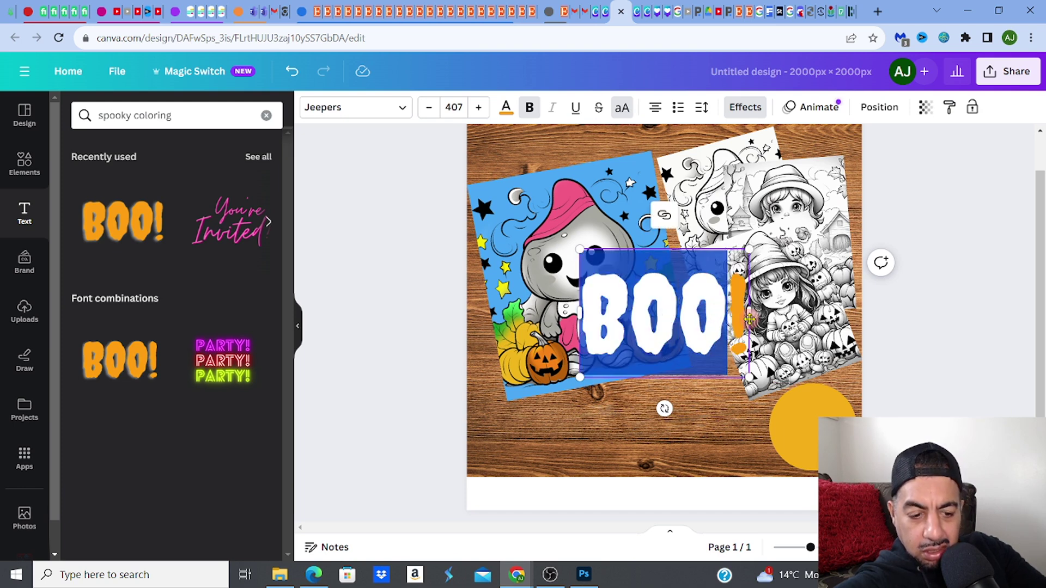
type("SPOOKY")
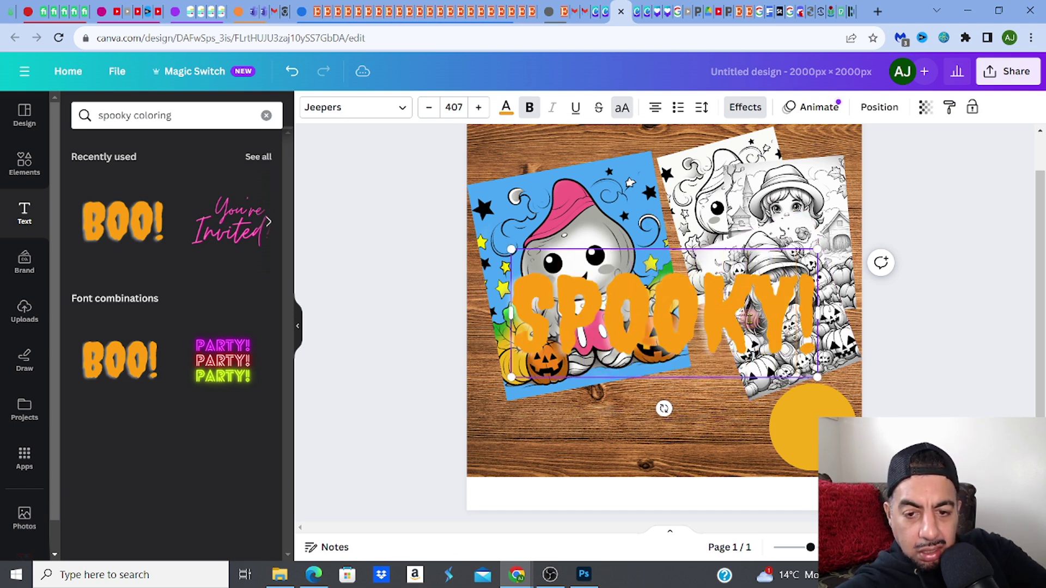
key("Return")
type("PAGES!")
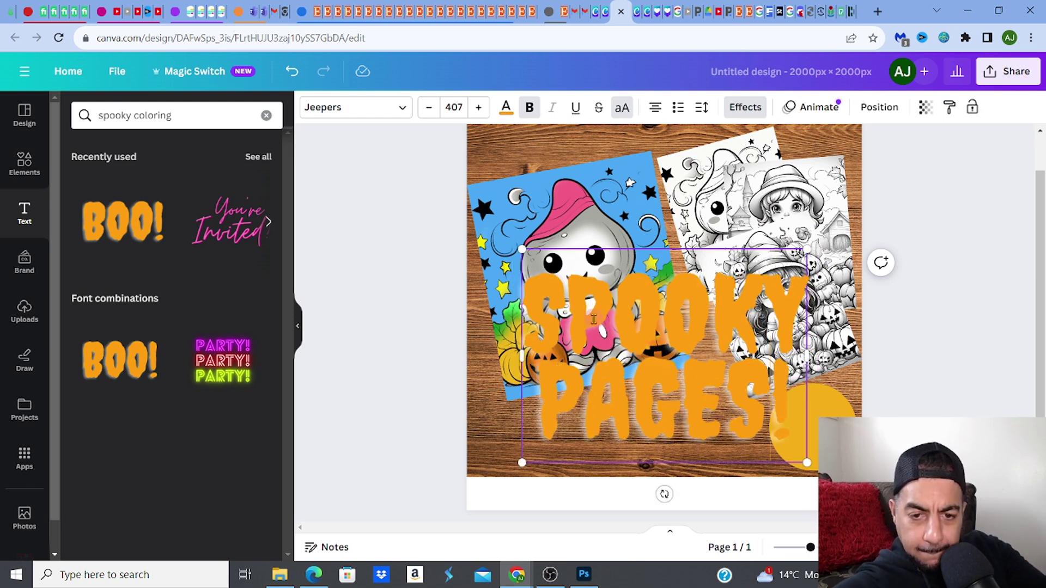
Apply the Outline effect to the "SPOOKY PAGES!" text and make the outline black
key("ctrl+a")
left_click(761, 376, "shift")
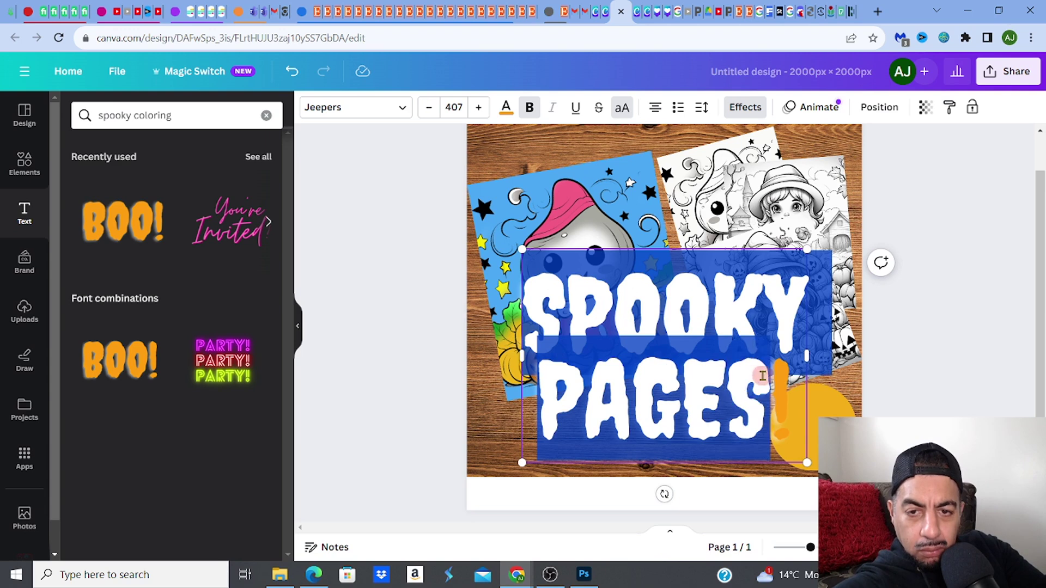
left_click(741, 109)
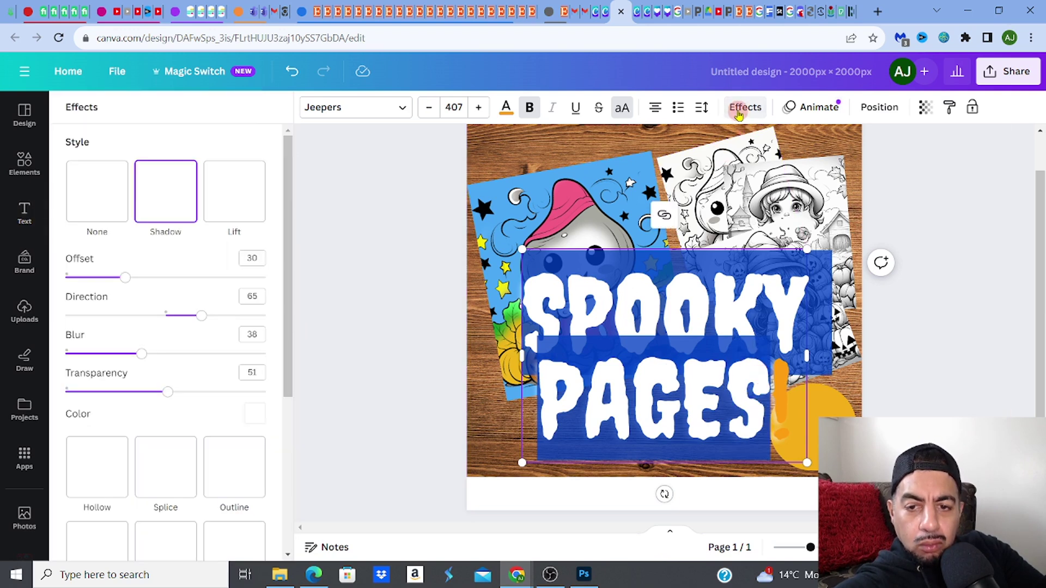
left_click(236, 472)
left_click(261, 394)
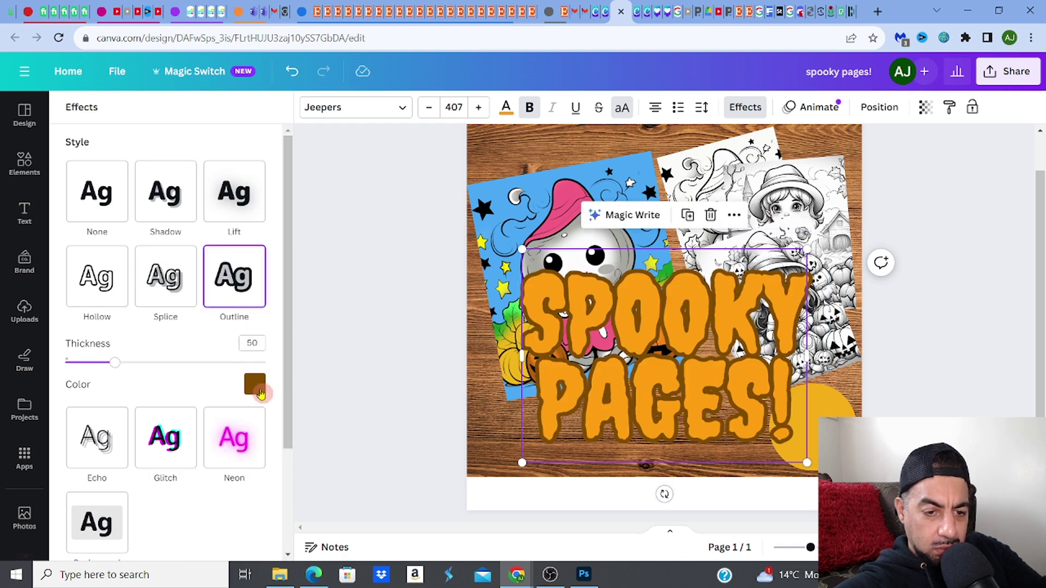
left_click(76, 363)
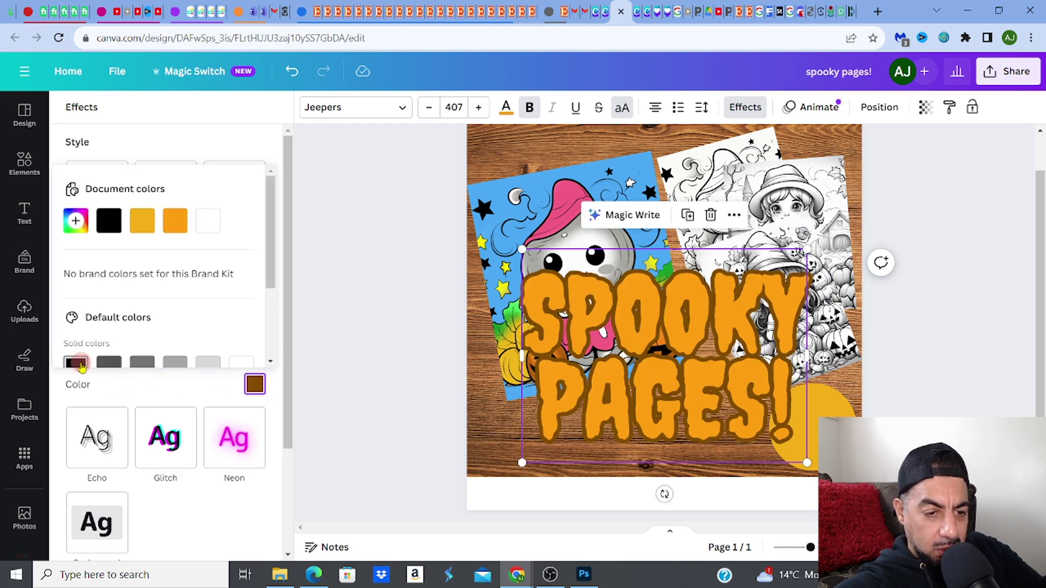
Shrink the "SPOOKY PAGES!" text and place it beneath the coloured ghost cover, moving the cover up to make room
left_click_drag(522, 250, 532, 393)
left_click(590, 266)
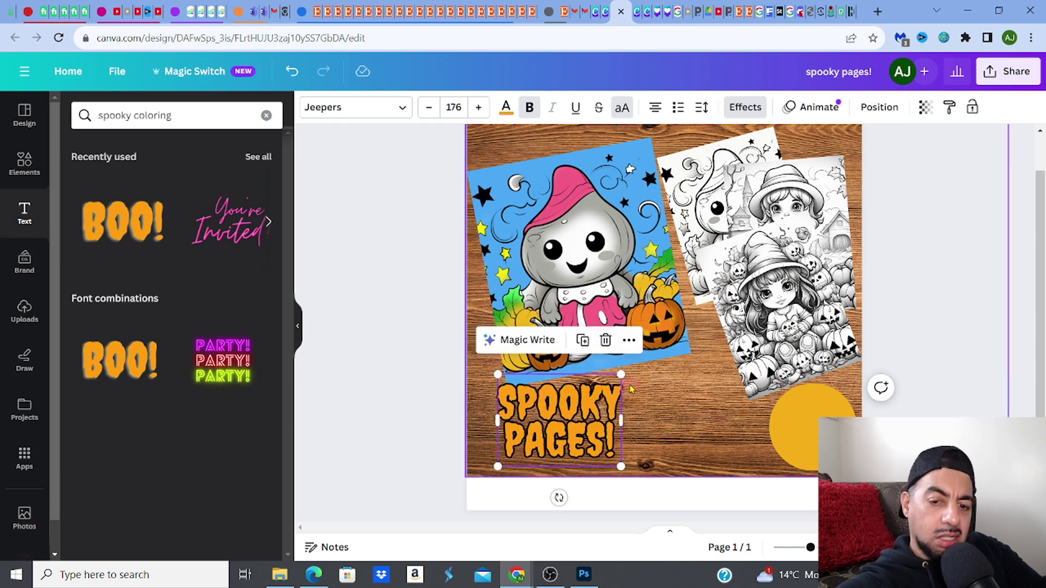
left_click_drag(621, 375, 644, 361)
left_click(599, 261)
left_click_drag(597, 250, 596, 245)
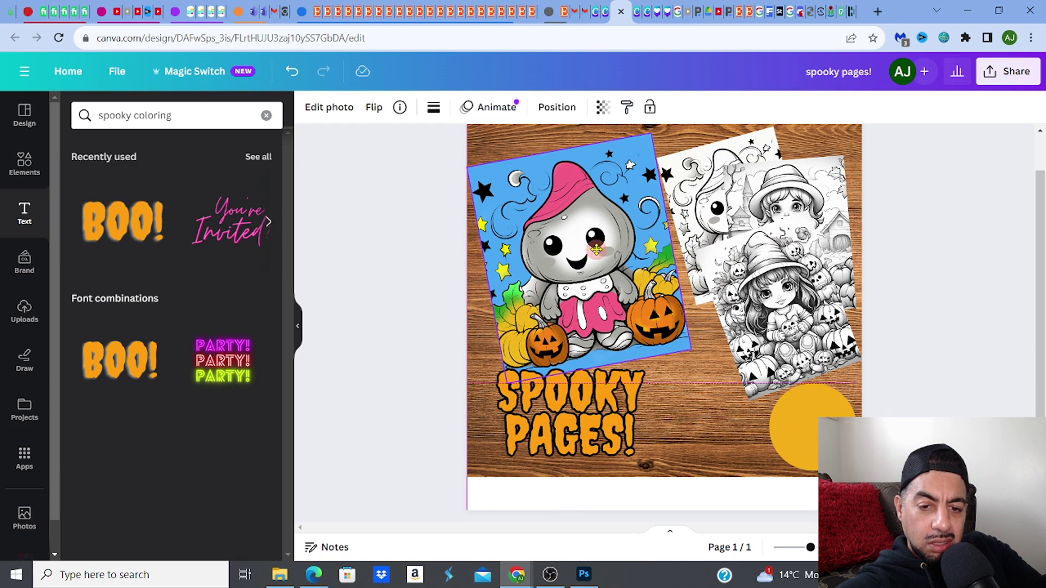
left_click(695, 406)
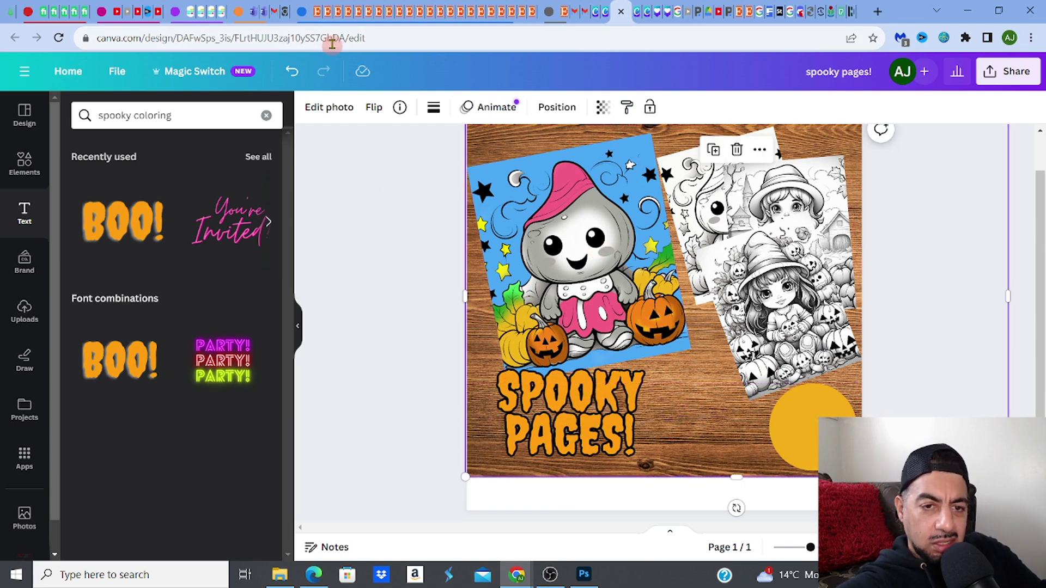
Switch to Etsy and examine the main images of the Halloween bundle and baby woodland dragon coloring book listings
left_click(328, 12)
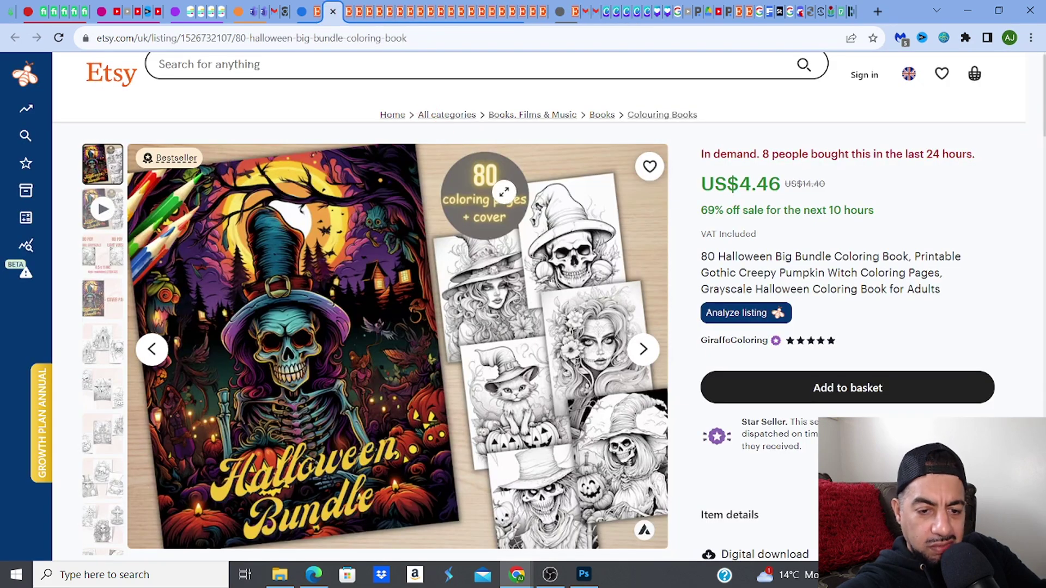
left_click(351, 12)
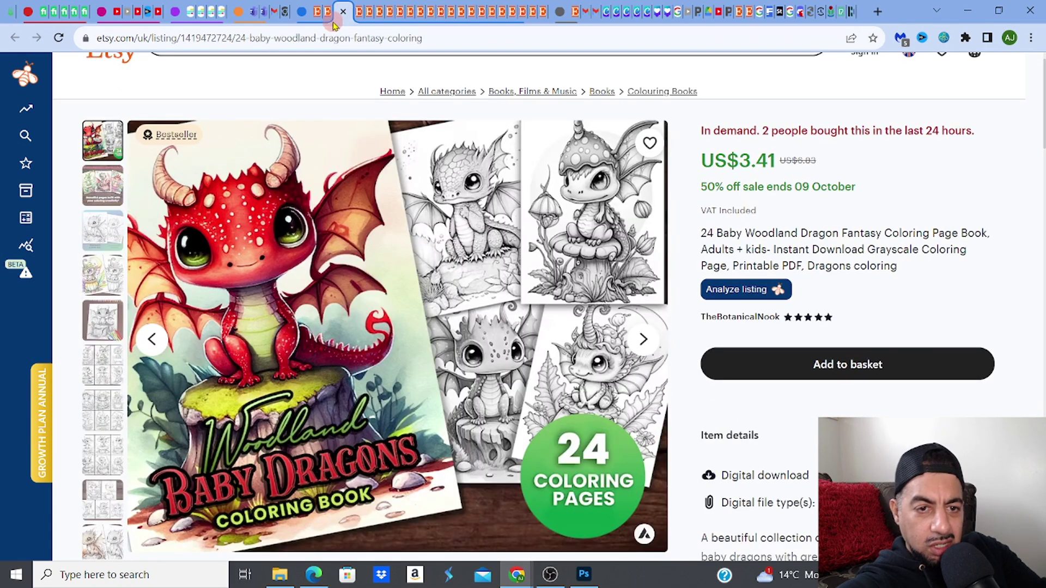
Glance at the Halloween bundle listing, return to the Canva design and add a heading reading "100"
left_click(328, 19)
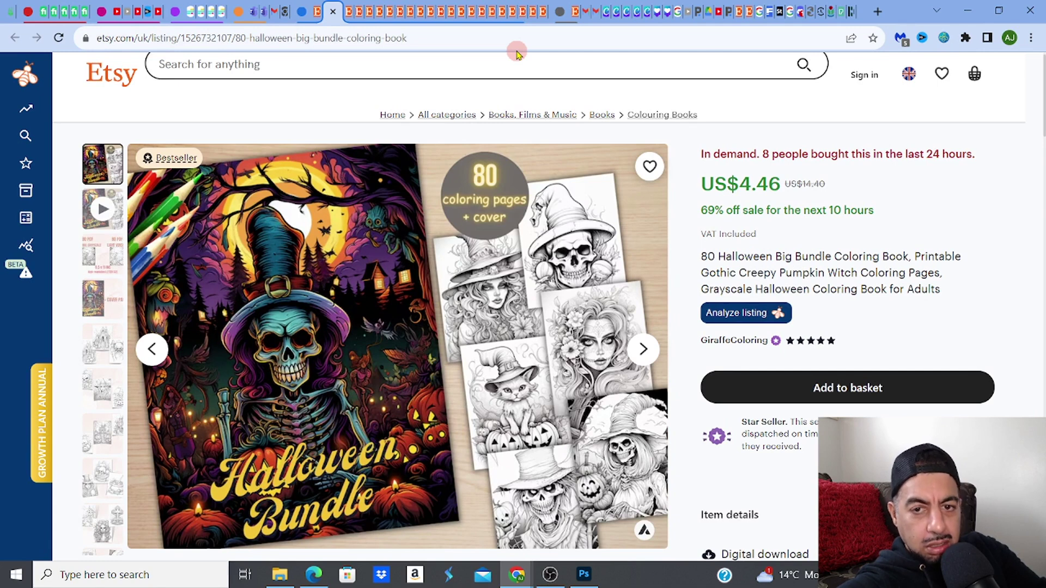
left_click(628, 22)
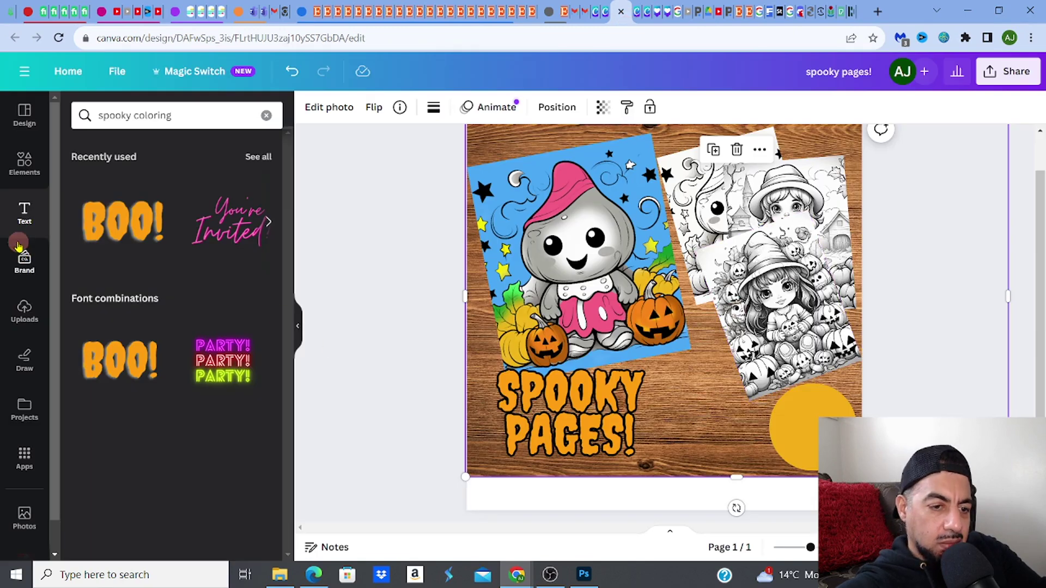
left_click(25, 215)
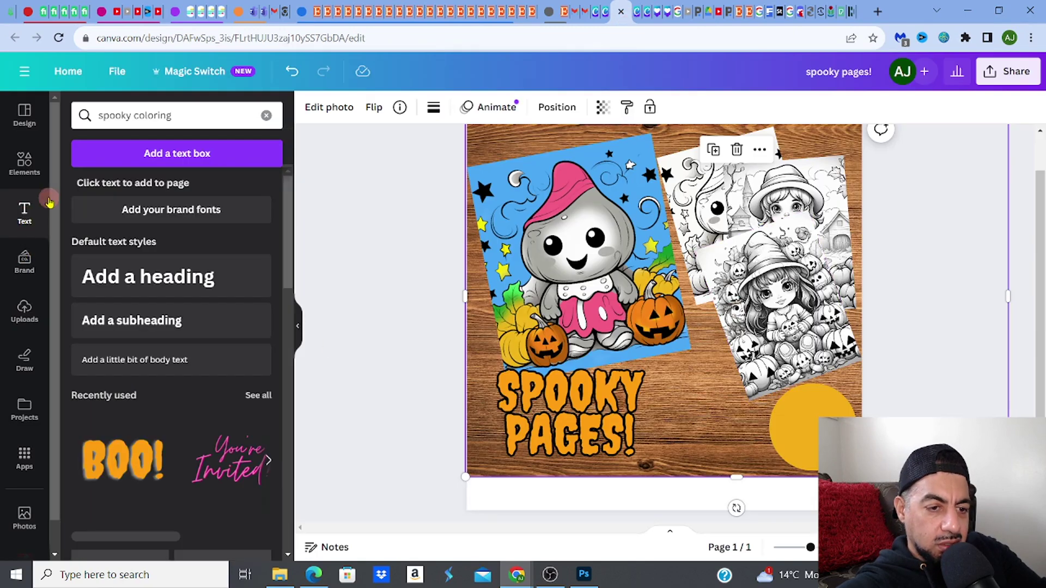
left_click(98, 116)
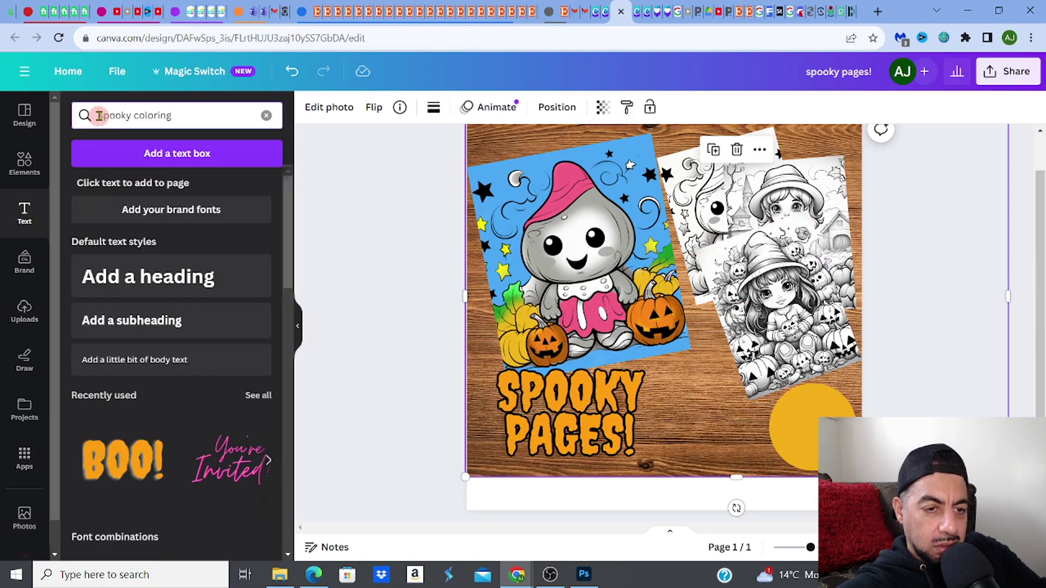
left_click(187, 280)
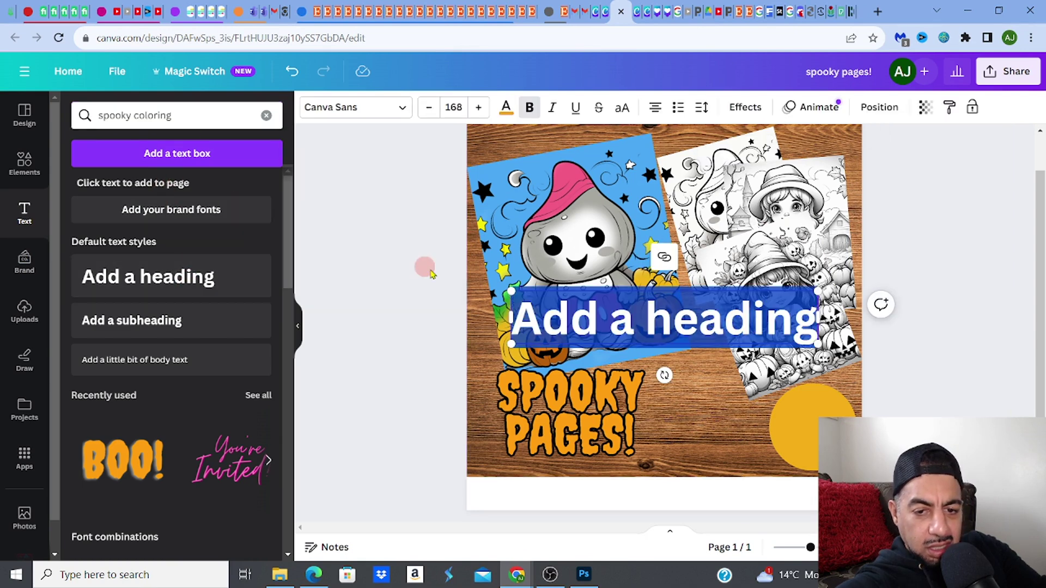
type("100")
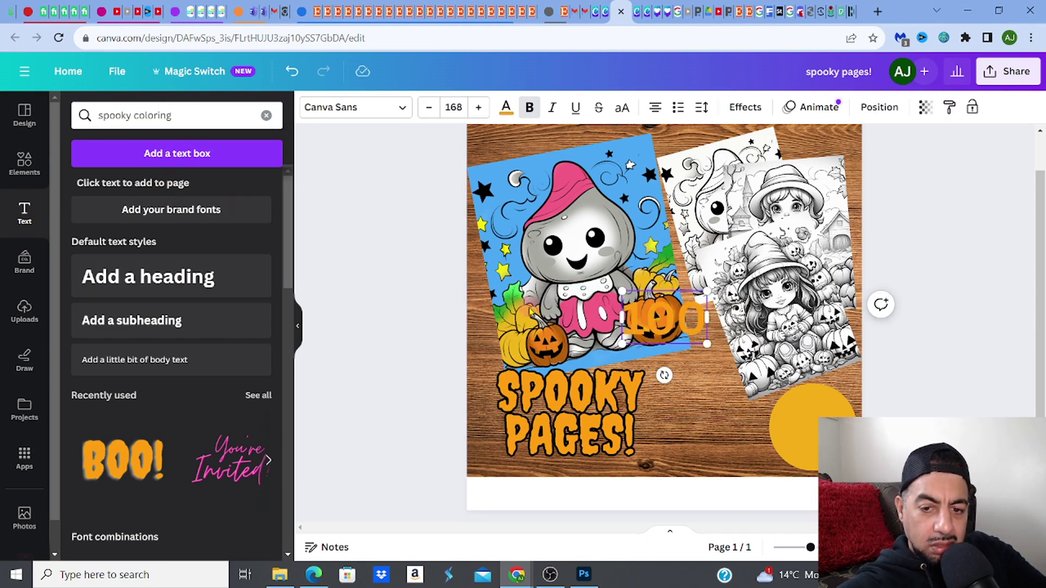
Color the "100" text black and reduce its font size to 131
left_click_drag(625, 322, 707, 321)
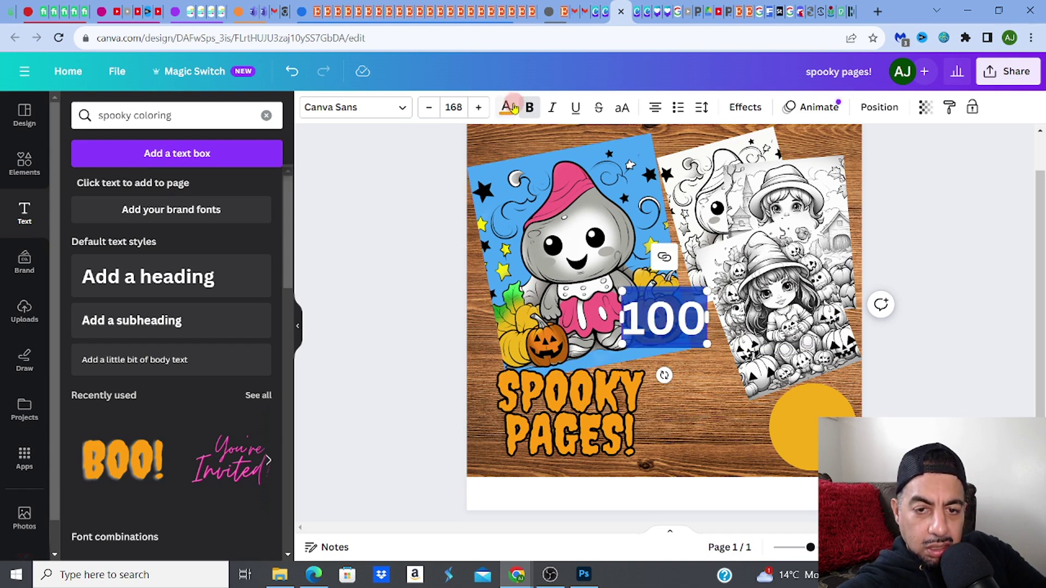
left_click(116, 190)
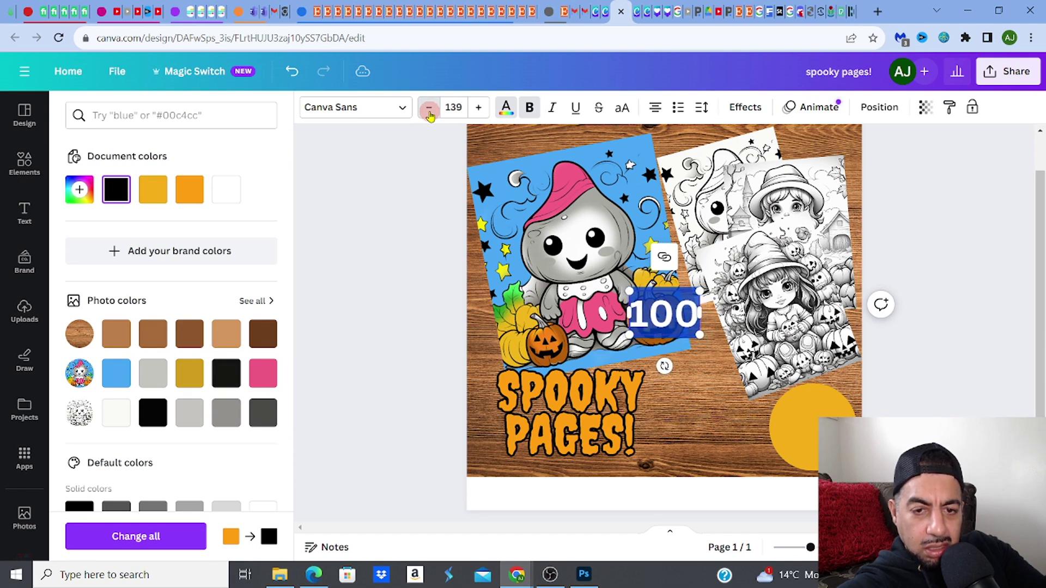
left_click(430, 112)
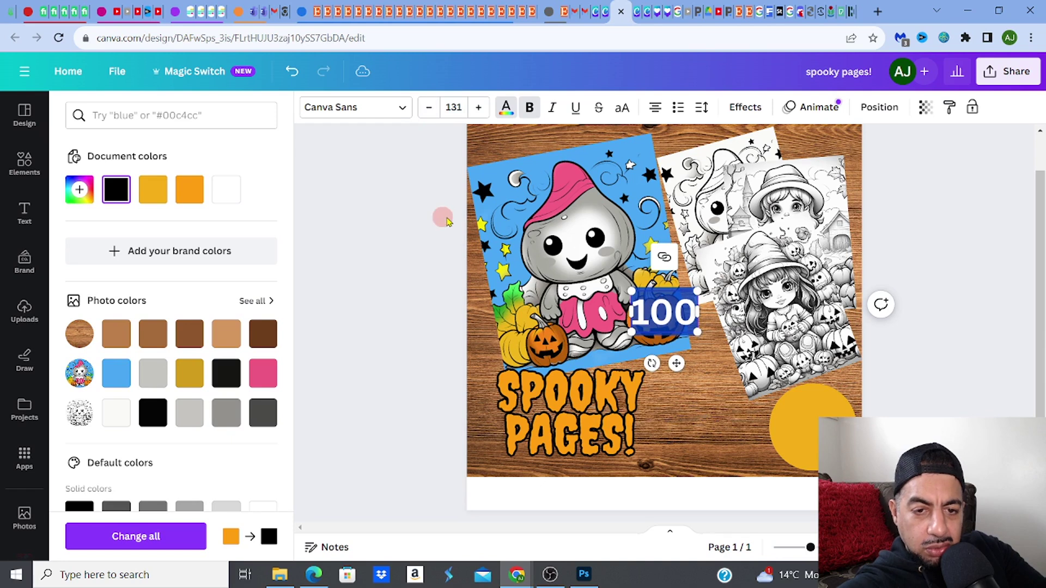
Shift the coloured ghost cover slightly up and place the "100" text on the upper half of the yellow circle
left_click(582, 293)
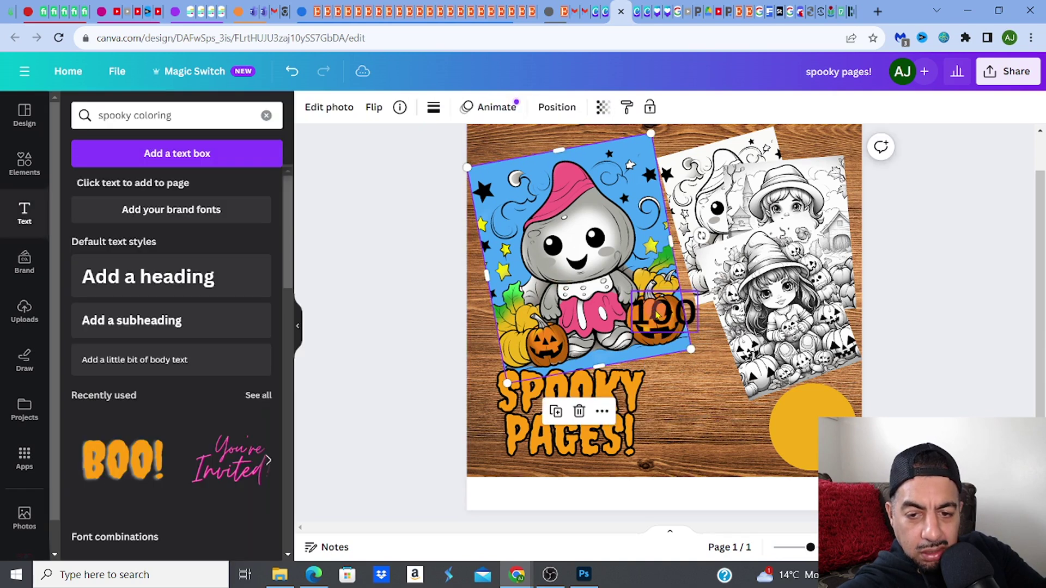
left_click_drag(678, 329, 836, 415)
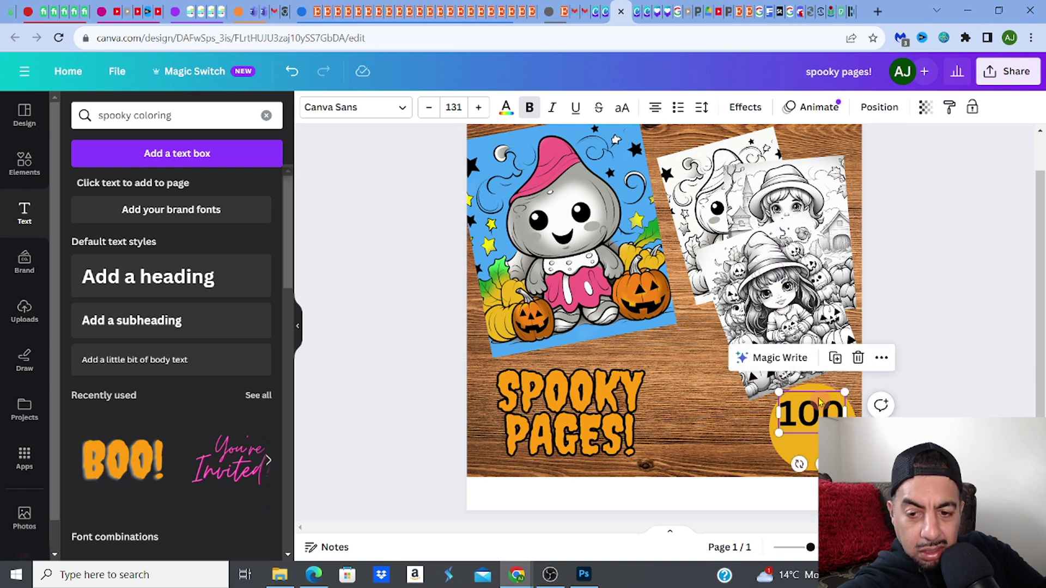
Duplicate the "100" text and change the copy's wording to "pages"
left_click(832, 359)
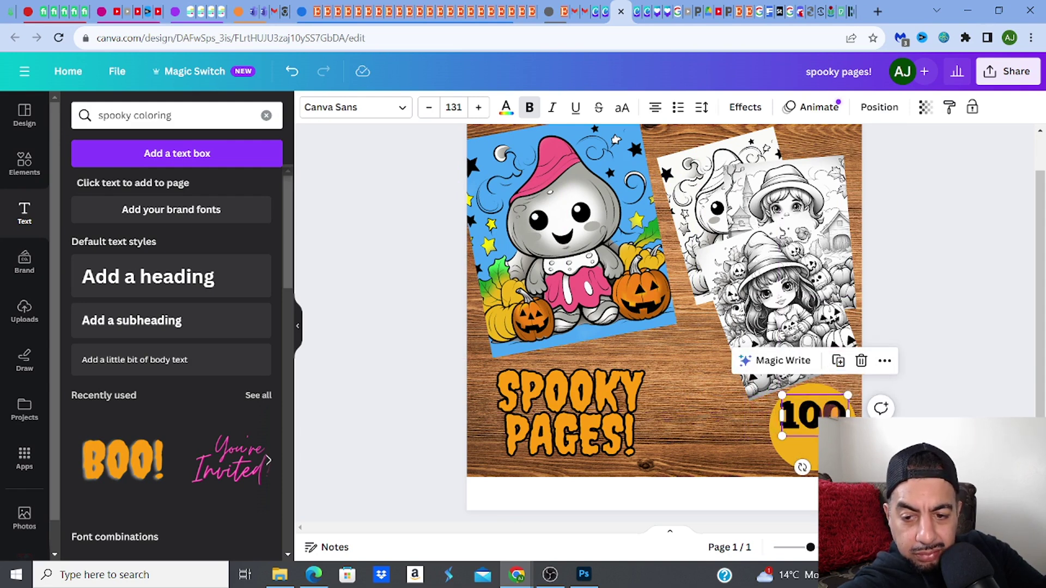
key("Return")
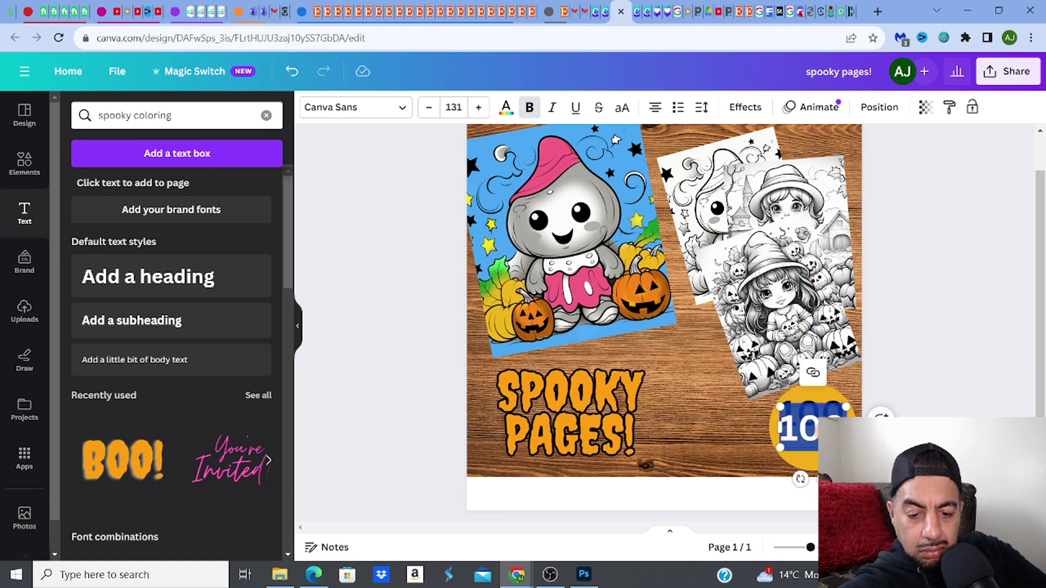
type("pages")
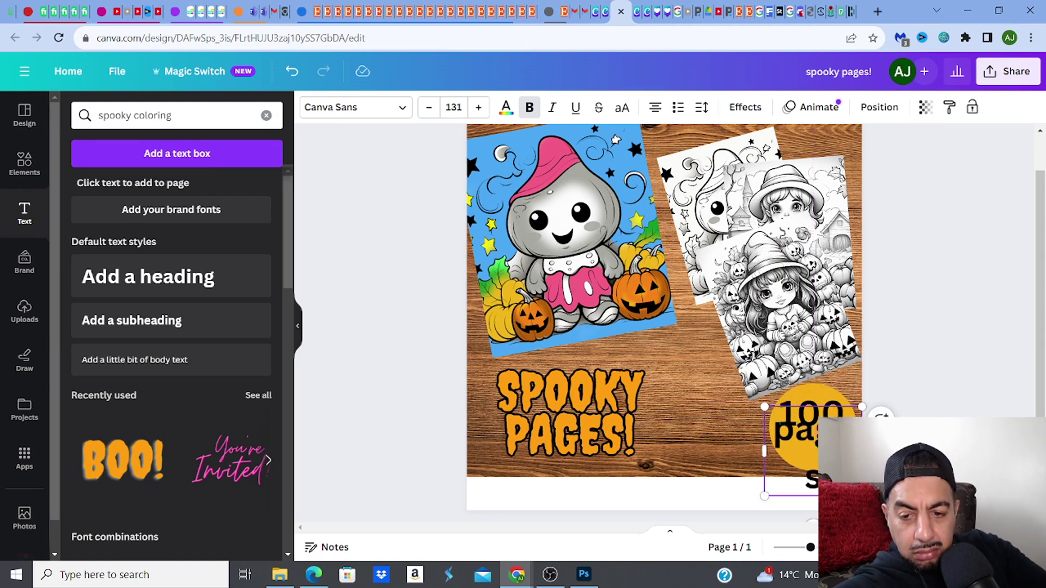
Reduce the "pages" text to font size 91 and position it directly beneath "100" on the yellow circle
key("ctrl+a")
left_click(429, 108)
left_click(428, 109)
left_click(428, 108)
left_click(429, 108)
left_click(428, 108)
left_click(428, 109)
left_click(428, 109)
left_click(428, 108)
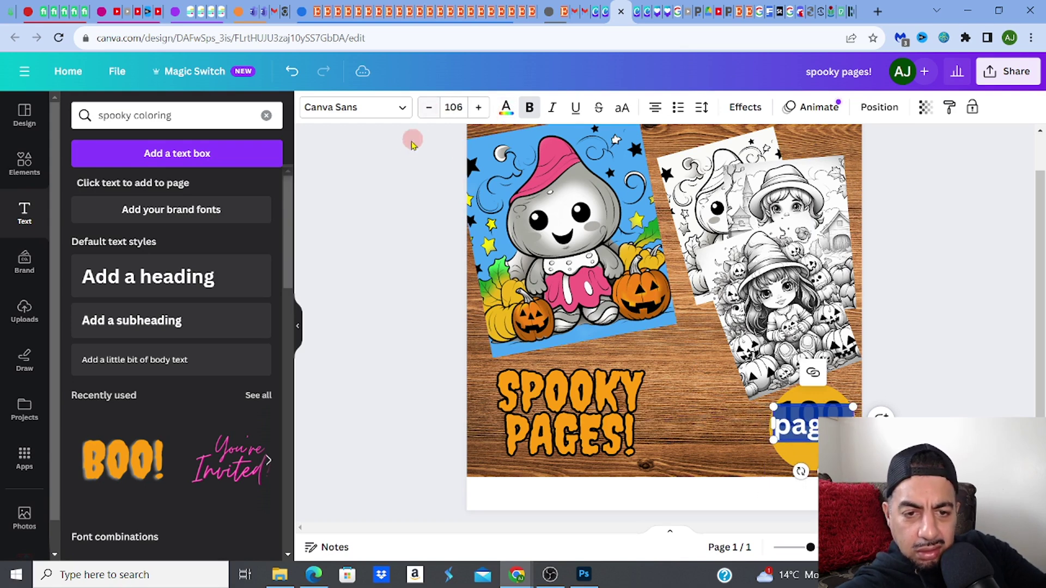
left_click(411, 152)
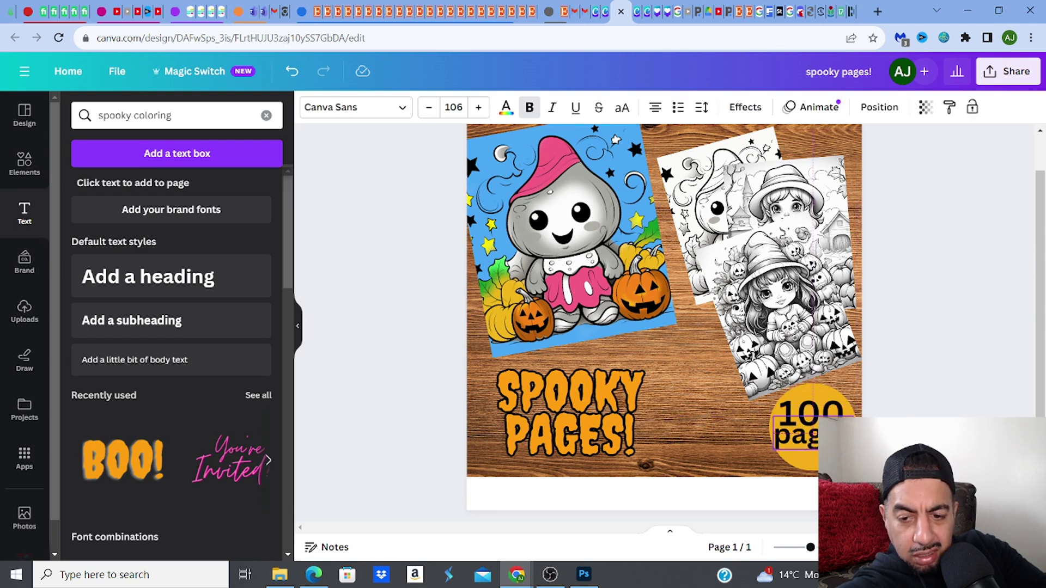
left_click(430, 108)
left_click(429, 109)
left_click(429, 108)
left_click_drag(795, 438, 795, 438)
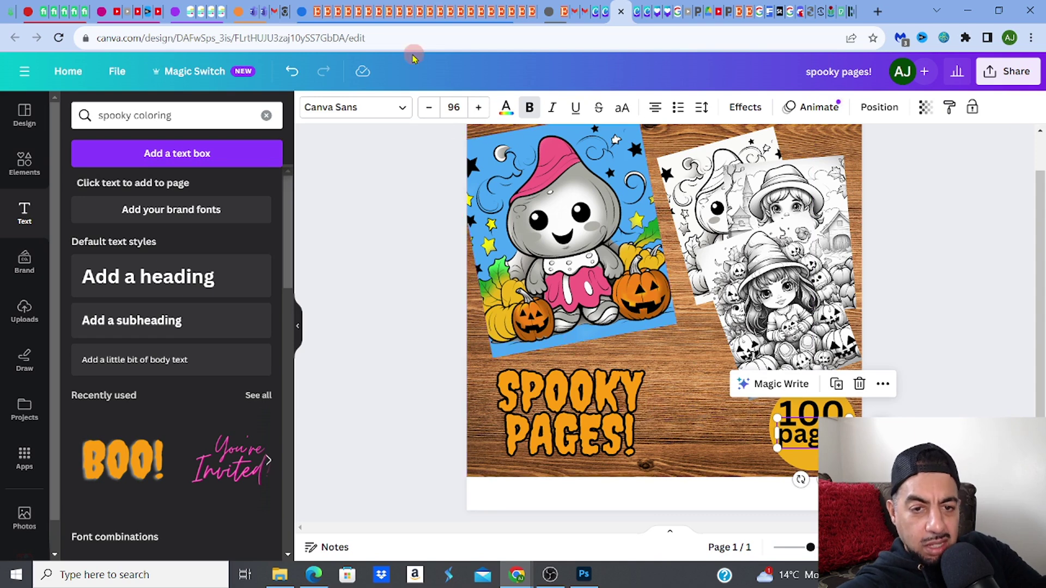
left_click(429, 108)
left_click(429, 107)
left_click(429, 107)
left_click(428, 107)
left_click(428, 107)
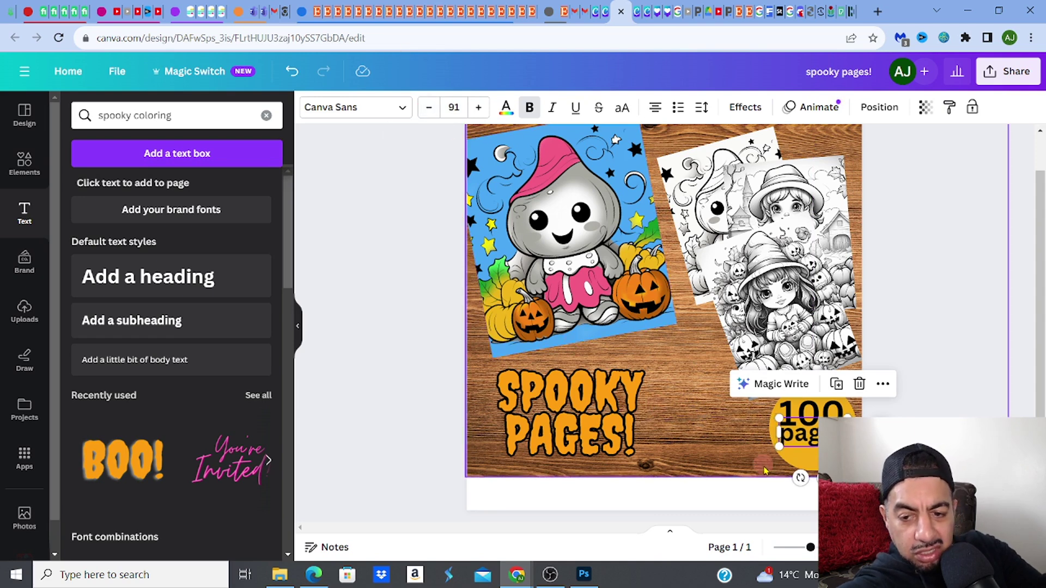
left_click_drag(810, 440, 808, 432)
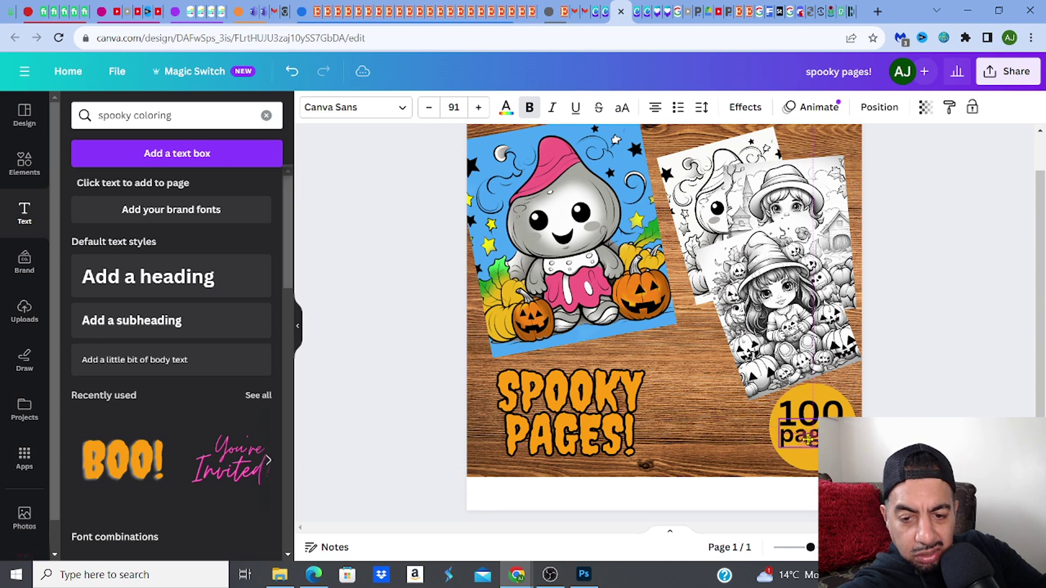
Enlarge the "SPOOKY PAGES!" title to font size 244 and fit it beneath the coloured ghost cover
left_click(548, 400)
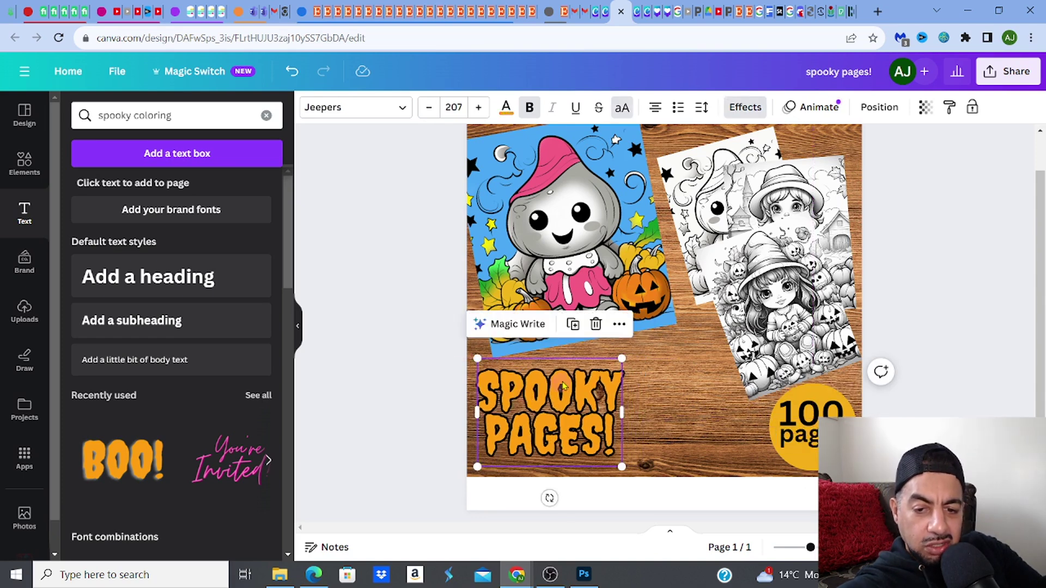
left_click_drag(624, 358, 648, 339)
left_click_drag(595, 386, 591, 390)
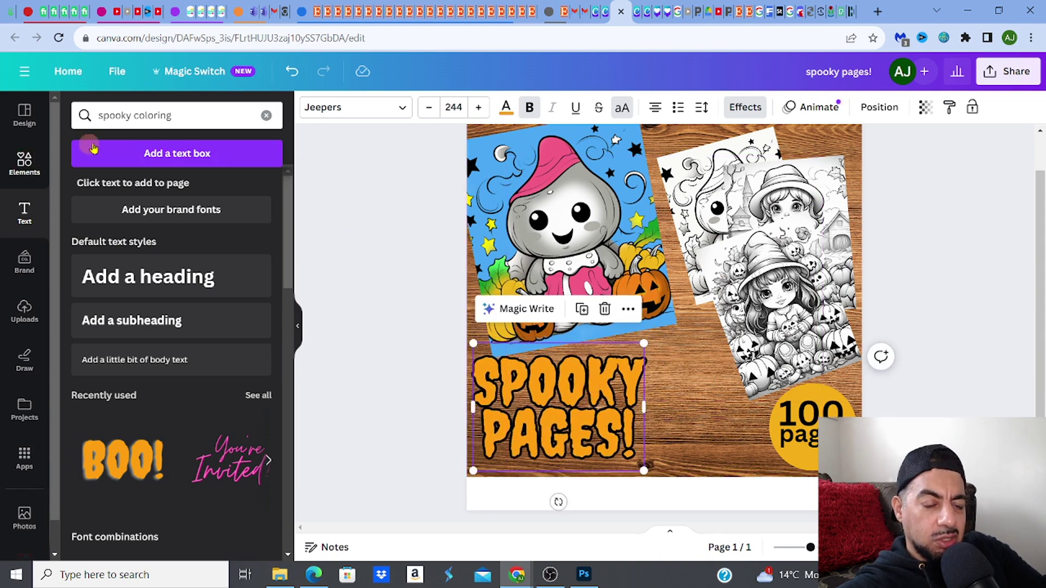
Search the elements for "coloring pencils" in place of the circle search
left_click(177, 114)
type("circle")
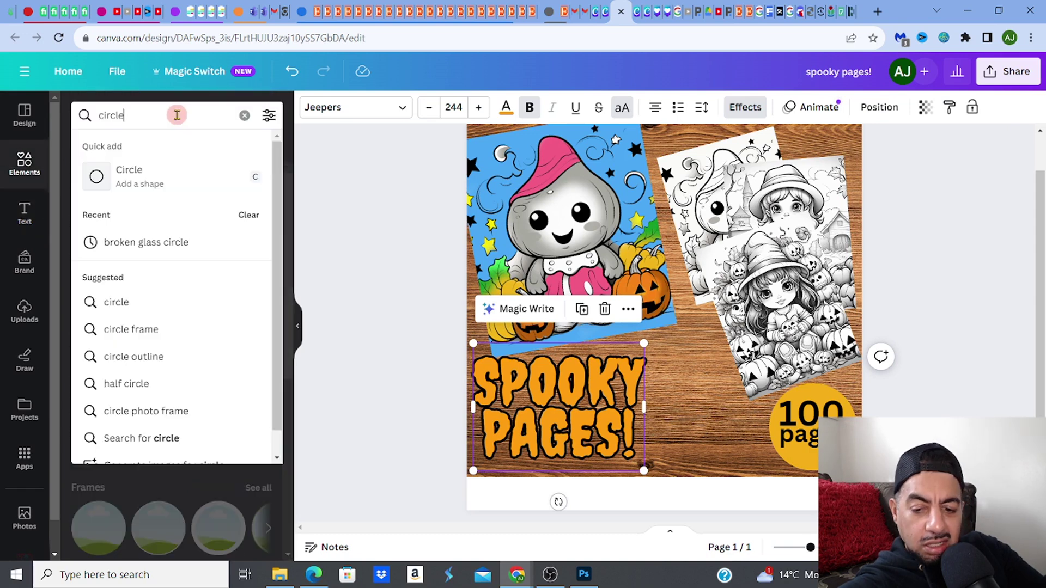
key("BackSpace")
key("BackSpace")
key("BackSpace")
key("BackSpace")
key("BackSpace")
key("BackSpace")
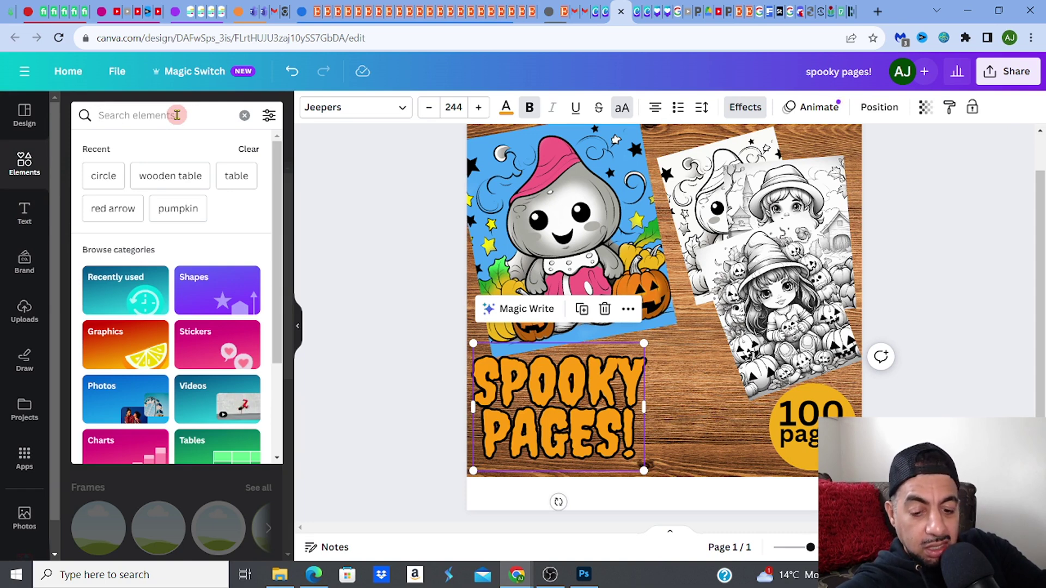
type("coloring")
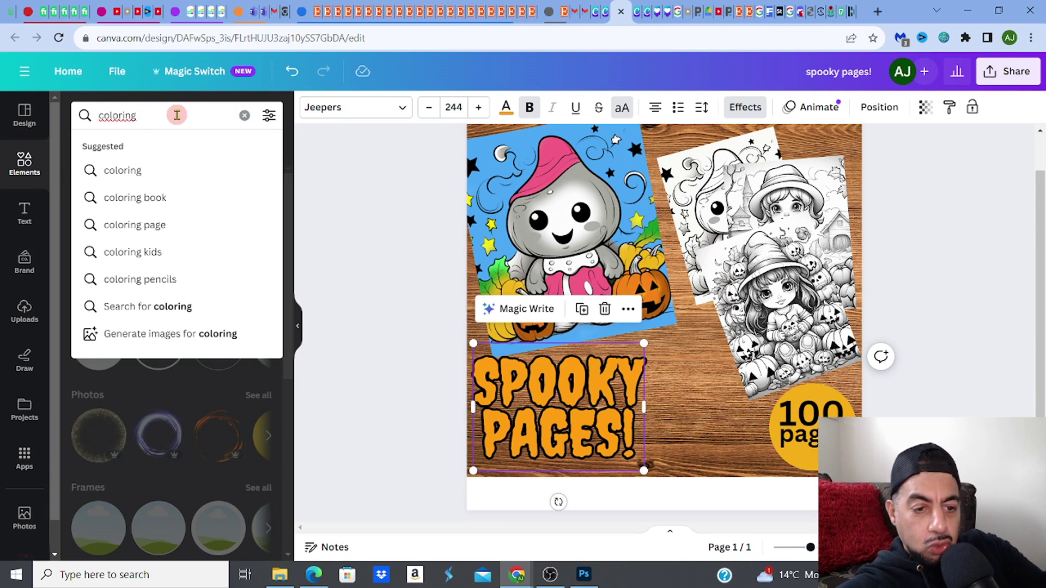
left_click(171, 278)
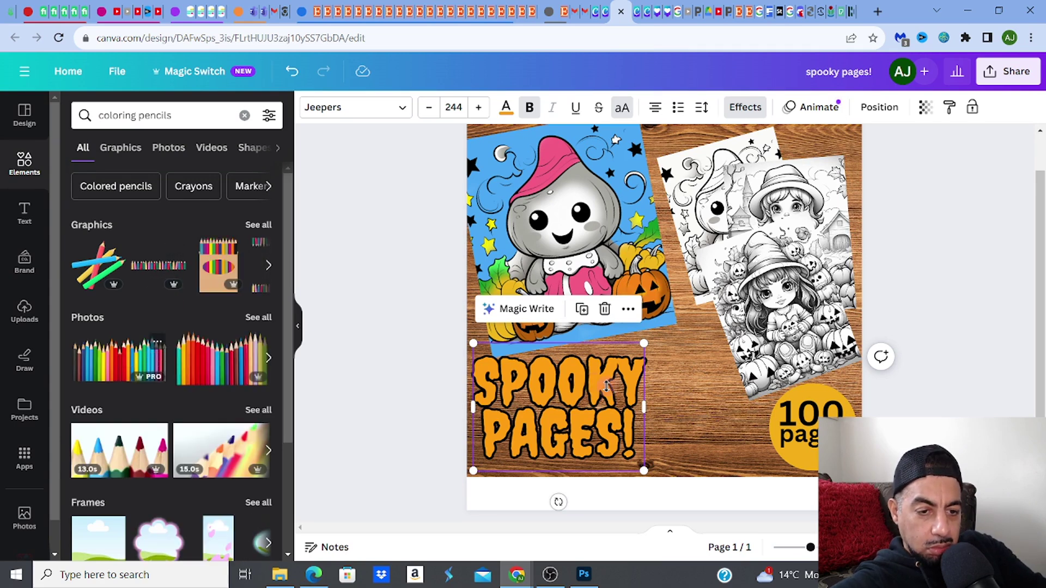
Try the upright row of coloring pencils photo along the bottom edge of the design, behind the title, and remove it
left_click(129, 359)
left_click_drag(687, 336, 636, 462)
key("Escape")
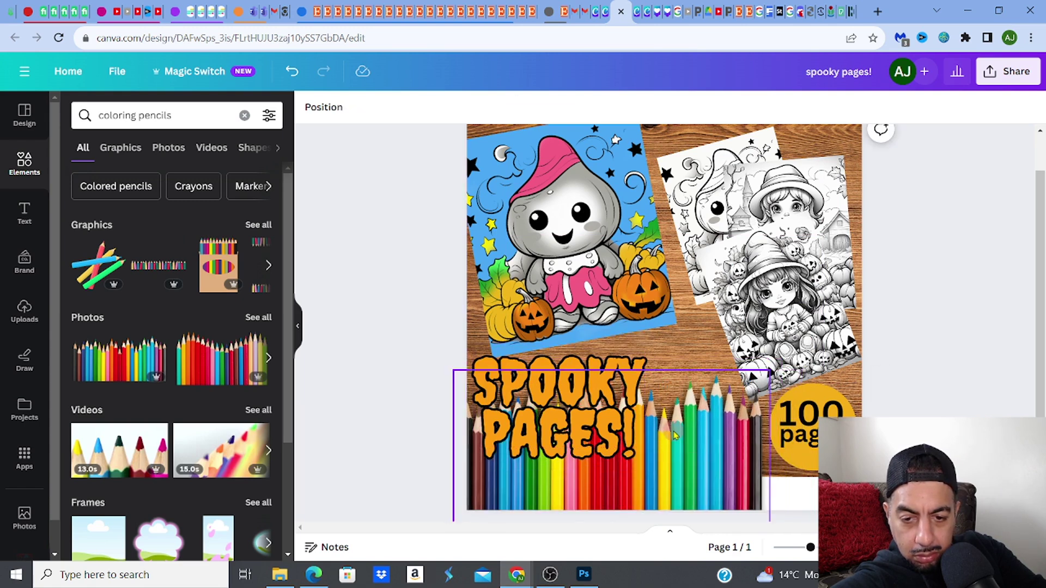
left_click(676, 427)
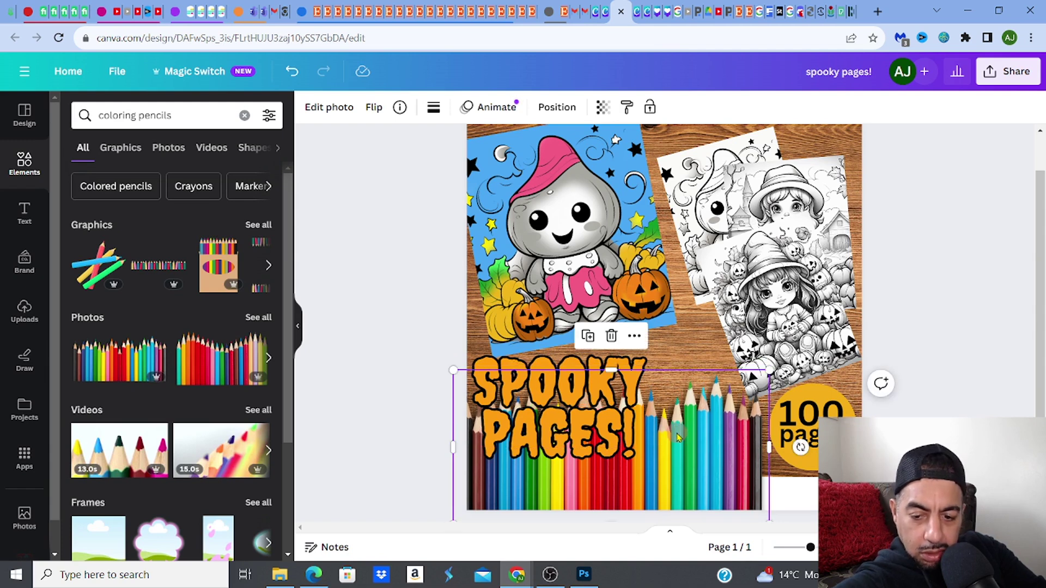
key("Delete")
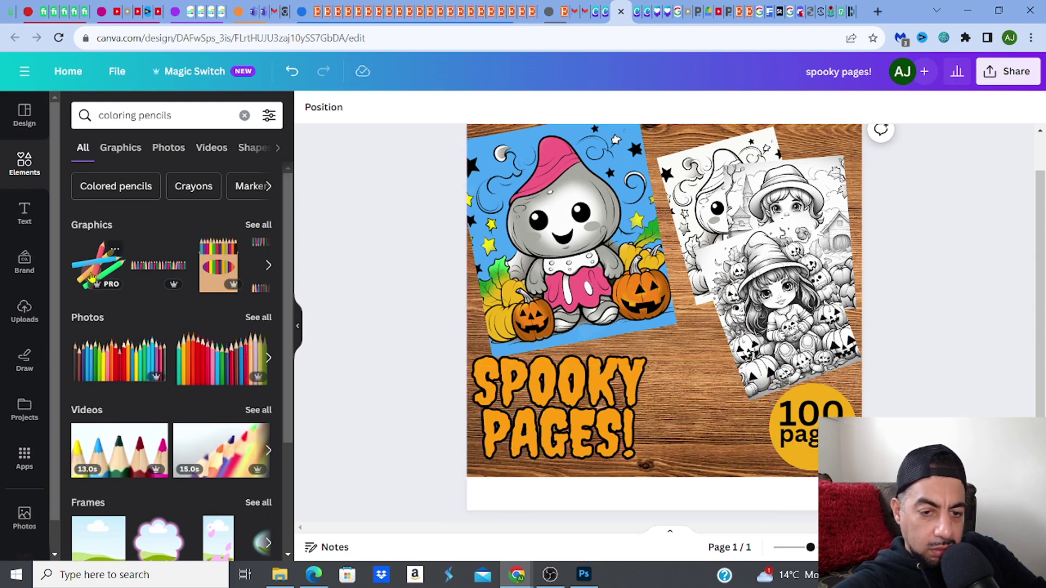
Try the graphic of four crossed coloring pencils on the design and remove it
left_click(92, 279)
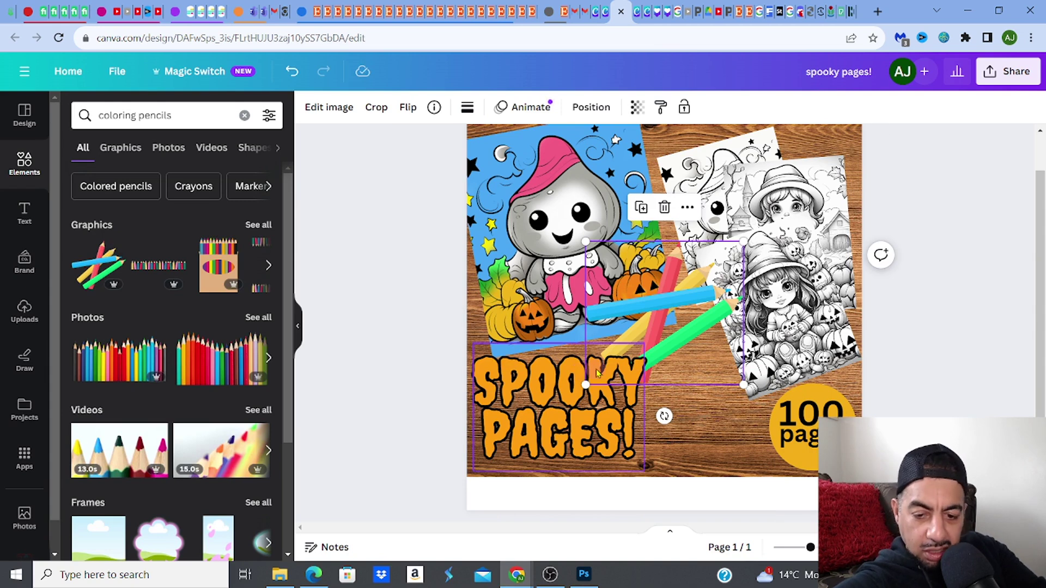
key("Delete")
left_click(327, 218)
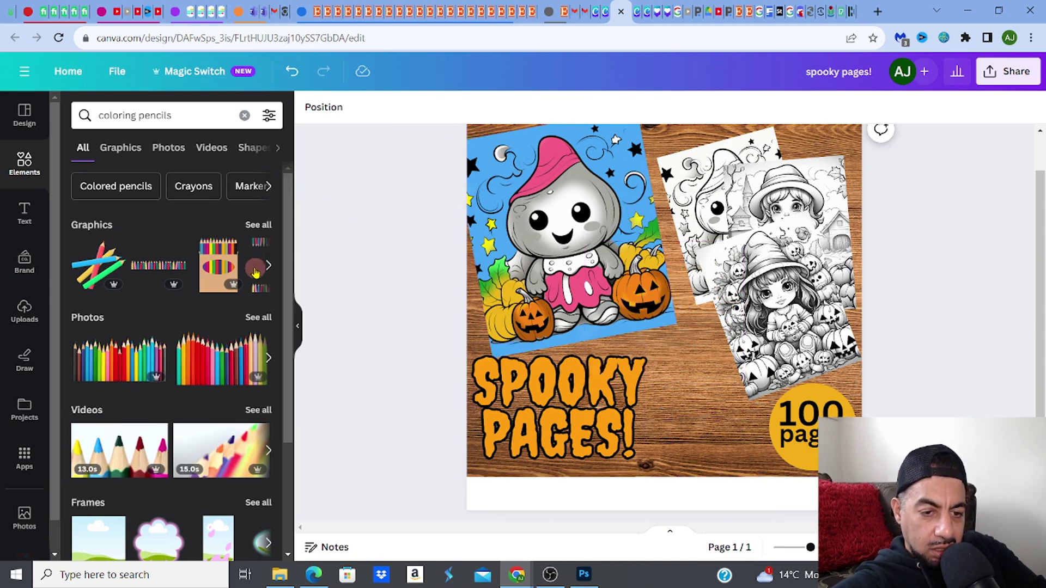
From the full photo results, try the fanned pencils photo shrunk and tilted between the title and the circle badge, and remove it
left_click(258, 318)
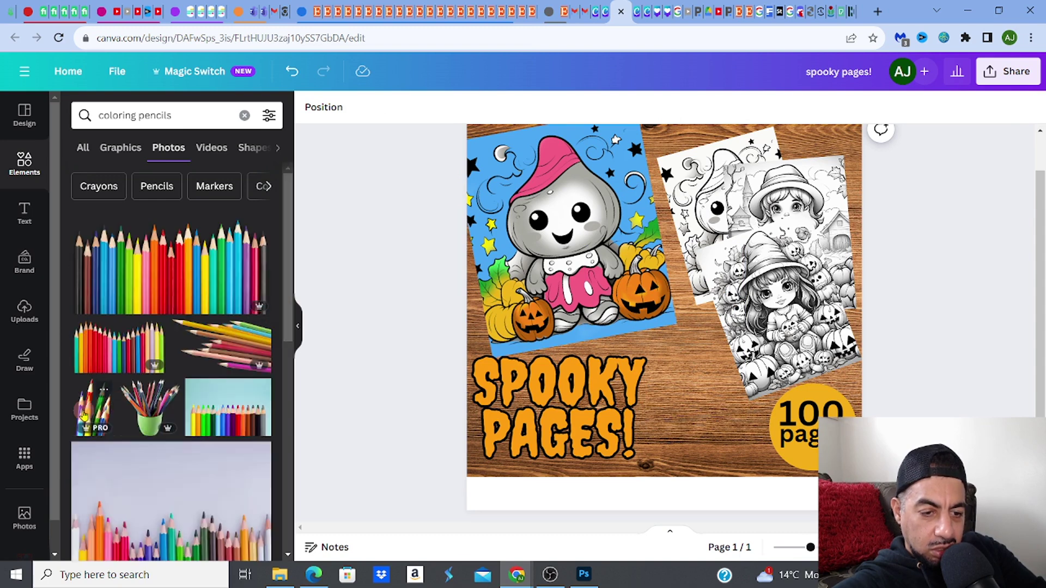
left_click(90, 409)
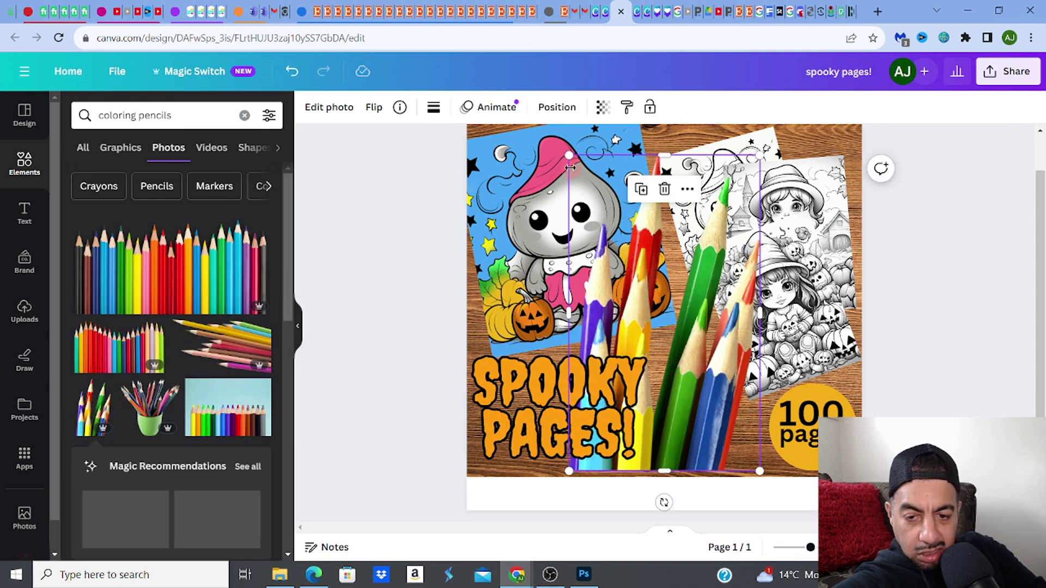
left_click_drag(569, 155, 715, 353)
mouse_move(726, 502)
left_mouse_down()
mouse_move(779, 486)
mouse_move(795, 467)
mouse_move(728, 495)
left_mouse_up()
left_click(710, 482)
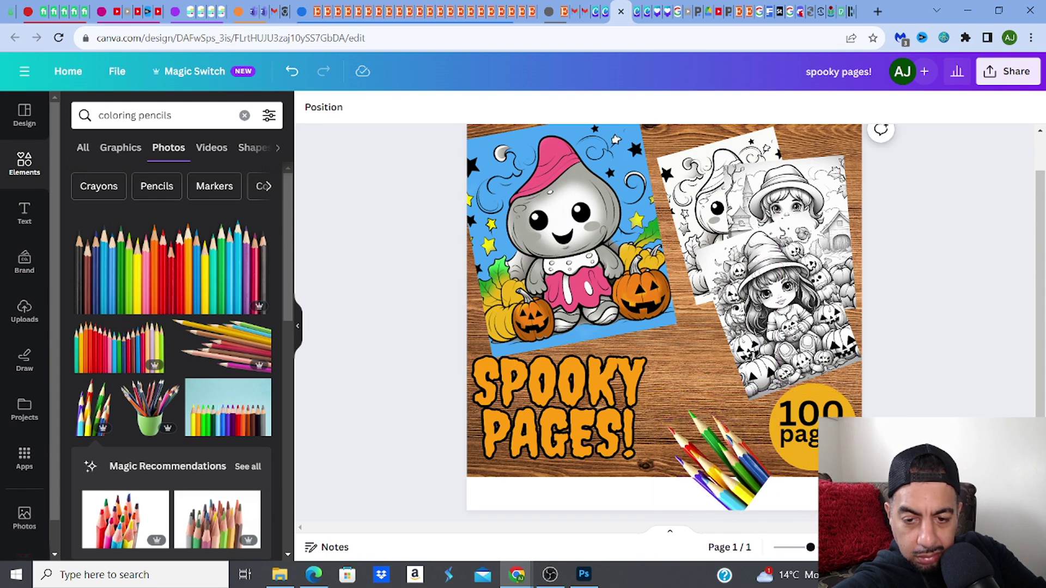
key("Delete")
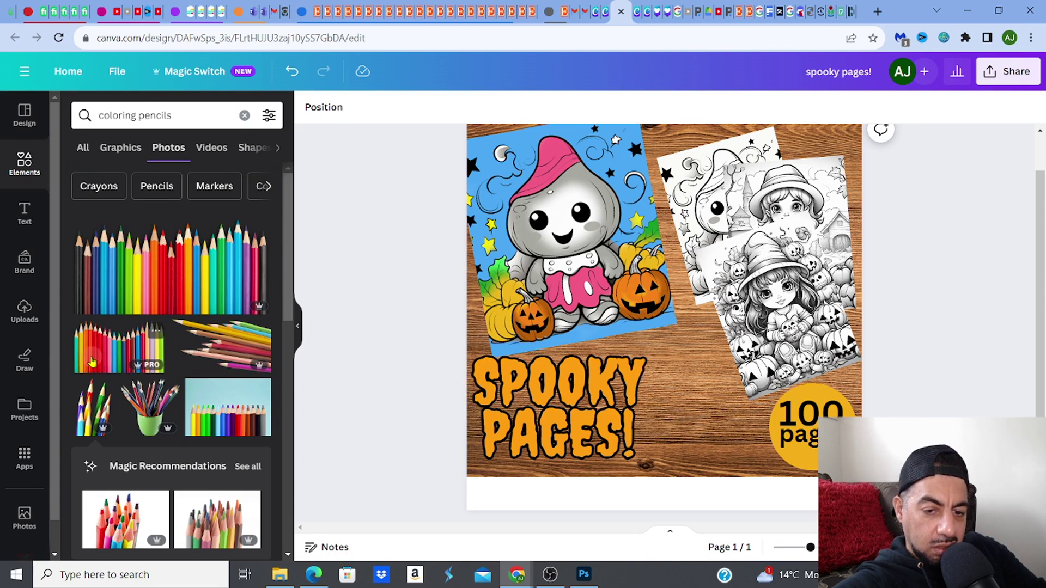
Add the photo of upright pencils with a dipping row of tips, shrunk to fit along the bottom between the title and the badge
left_click(97, 364)
mouse_move(697, 359)
left_mouse_down()
mouse_move(689, 466)
mouse_move(654, 468)
mouse_move(648, 404)
left_mouse_up()
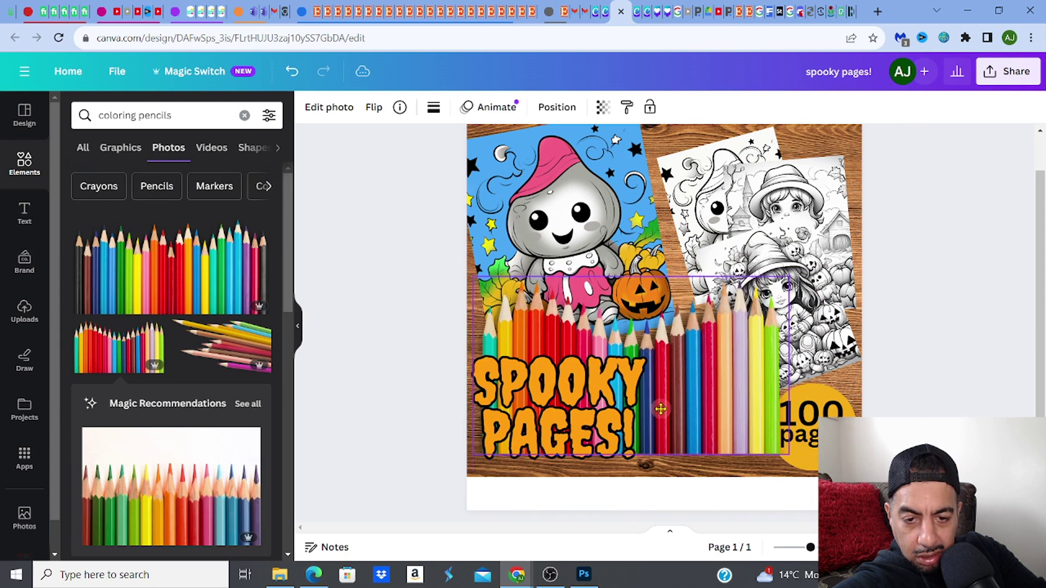
mouse_move(592, 343)
left_mouse_down()
mouse_move(670, 388)
mouse_move(616, 358)
left_mouse_up()
mouse_move(747, 400)
left_mouse_down()
mouse_move(720, 424)
mouse_move(720, 415)
left_mouse_up()
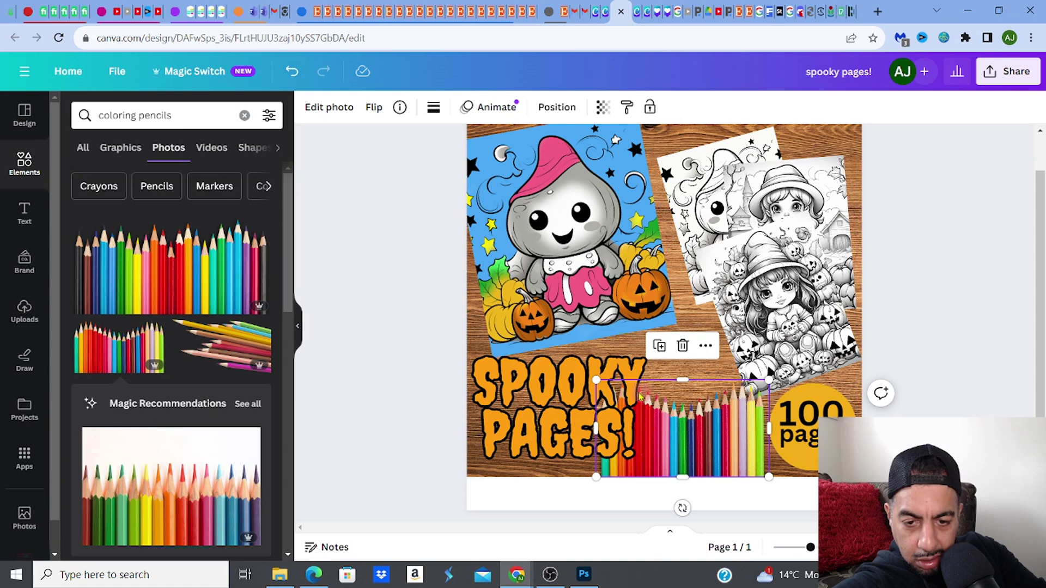
left_click_drag(596, 380, 606, 389)
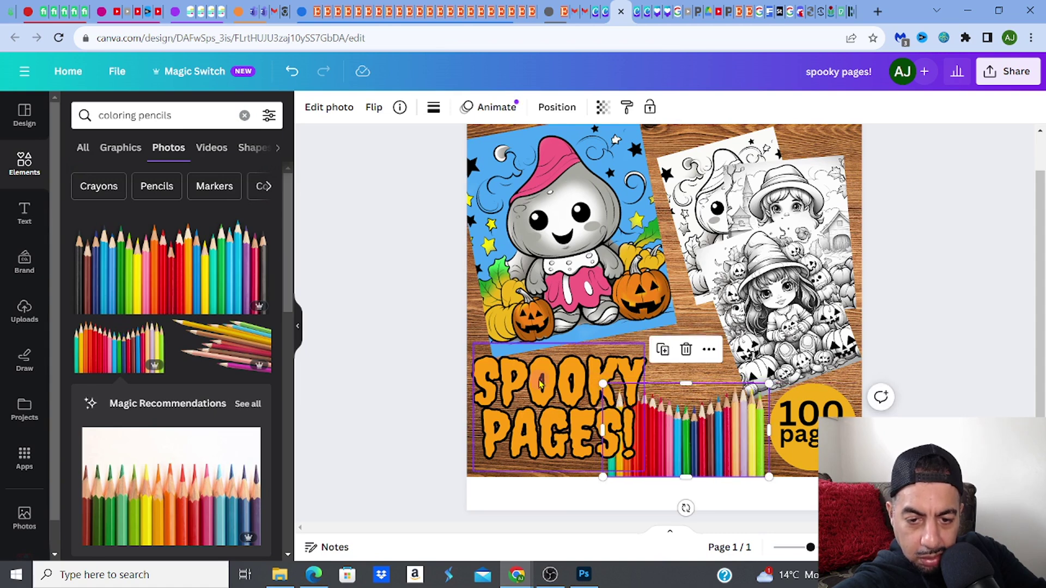
Tilt the "SPOOKY PAGES!" title slightly counterclockwise and nudge it away from the design's edge
left_click(541, 384)
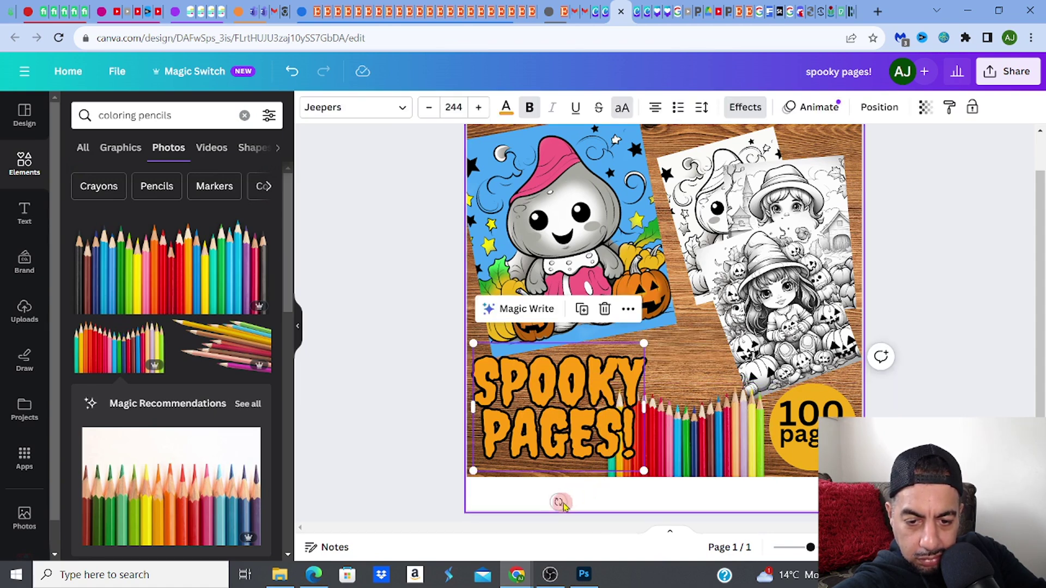
mouse_move(559, 502)
left_mouse_down()
mouse_move(580, 485)
mouse_move(576, 497)
left_mouse_up()
mouse_move(531, 401)
left_mouse_down()
mouse_move(552, 395)
mouse_move(535, 400)
left_mouse_up()
mouse_move(584, 496)
left_mouse_down()
mouse_move(553, 492)
mouse_move(563, 491)
left_mouse_up()
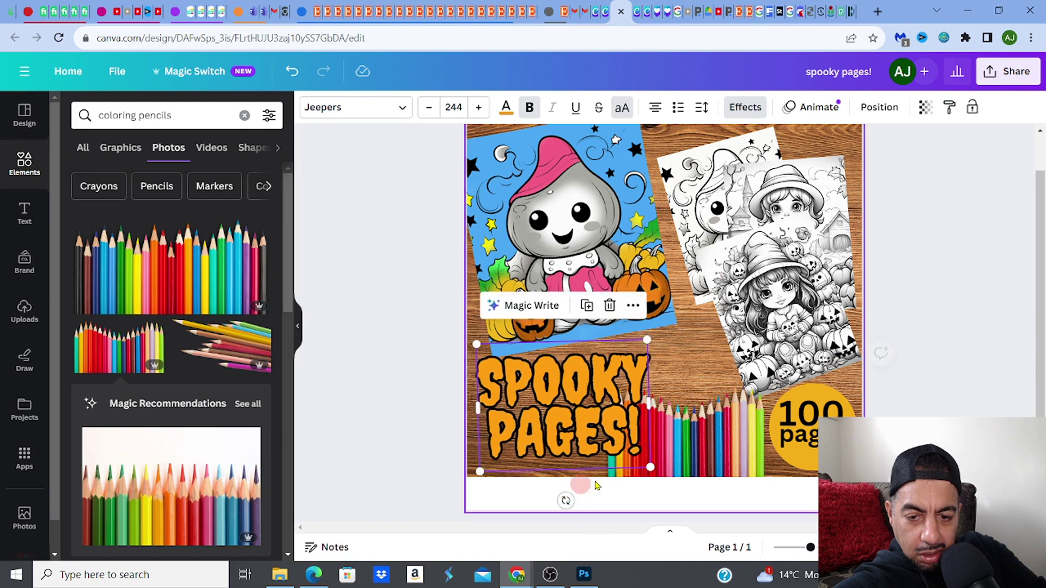
Clear the pencils photo toward the lower-right corner and move the badge circle with its "100" and "pages" texts beside the title
mouse_move(686, 463)
left_mouse_down()
mouse_move(788, 460)
mouse_move(763, 478)
left_mouse_up()
left_click_drag(803, 410, 699, 383)
left_click_drag(803, 401, 693, 362)
left_click(766, 422)
left_click_drag(767, 422, 648, 376)
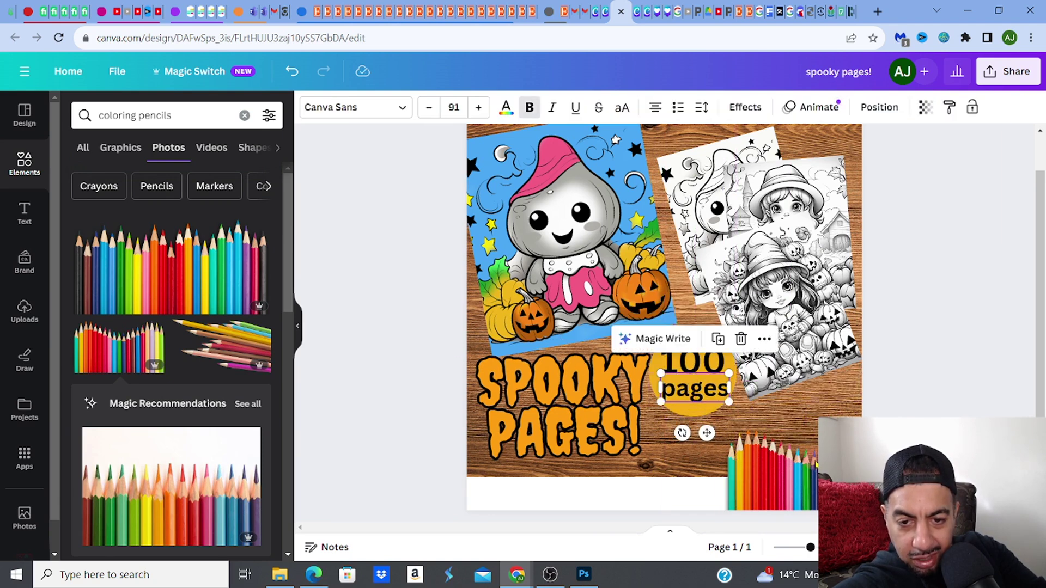
Raise the pencils photo so it stands on the bottom edge of the wooden background in the lower-right corner
left_click_drag(816, 463, 815, 433)
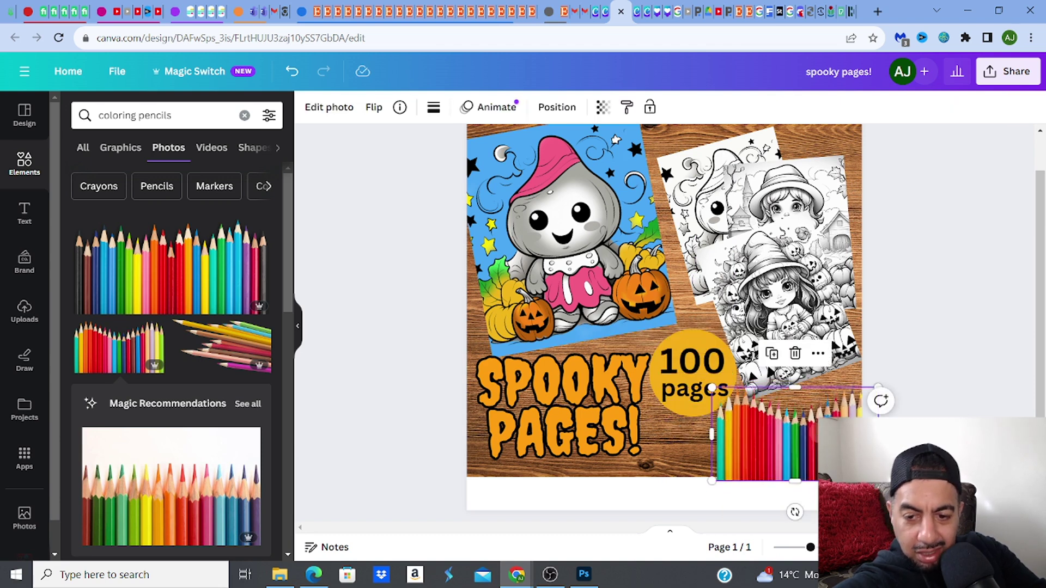
left_click(793, 526)
left_click(773, 441)
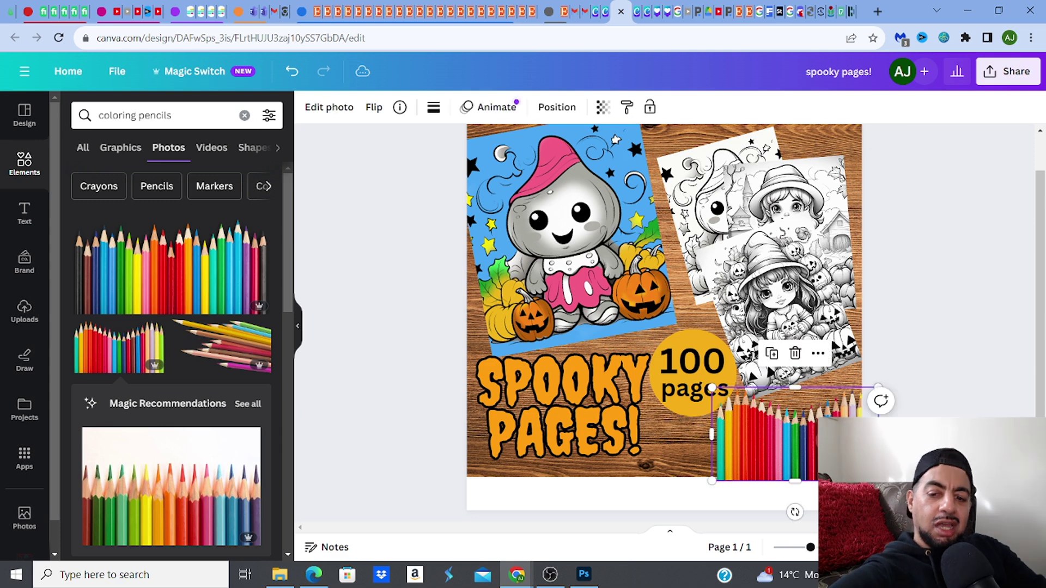
key("Escape")
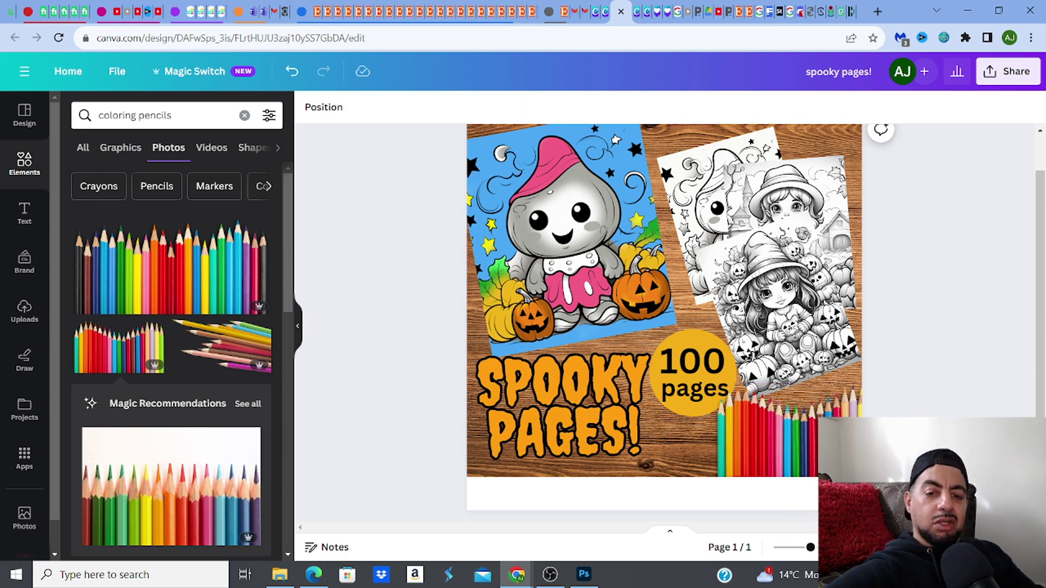
Shift the coloured cover page slightly down and inward, and lower the "SPOOKY PAGES!" title a little beneath it
left_click_drag(550, 248, 563, 268)
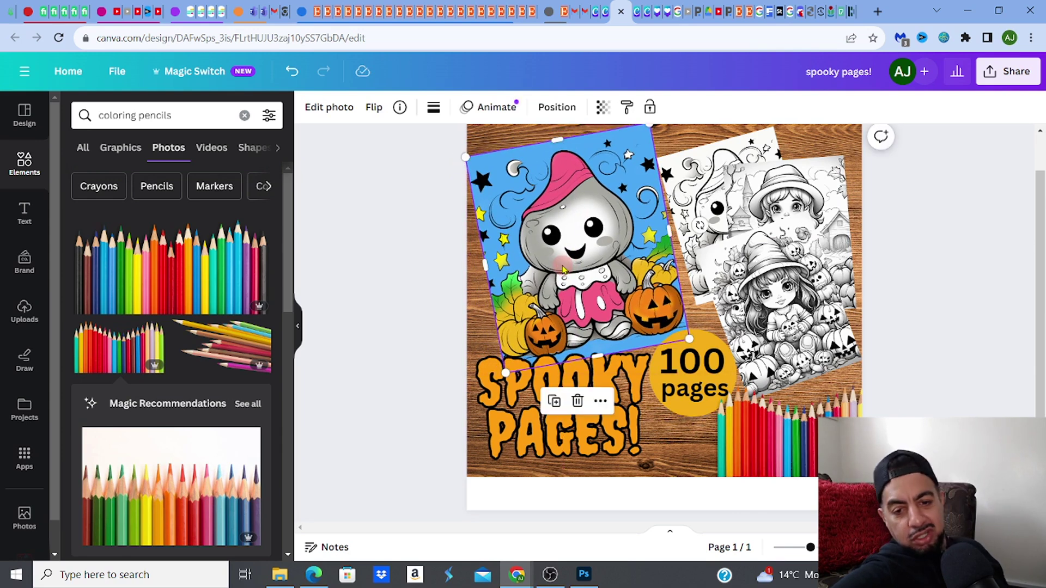
left_click(930, 243)
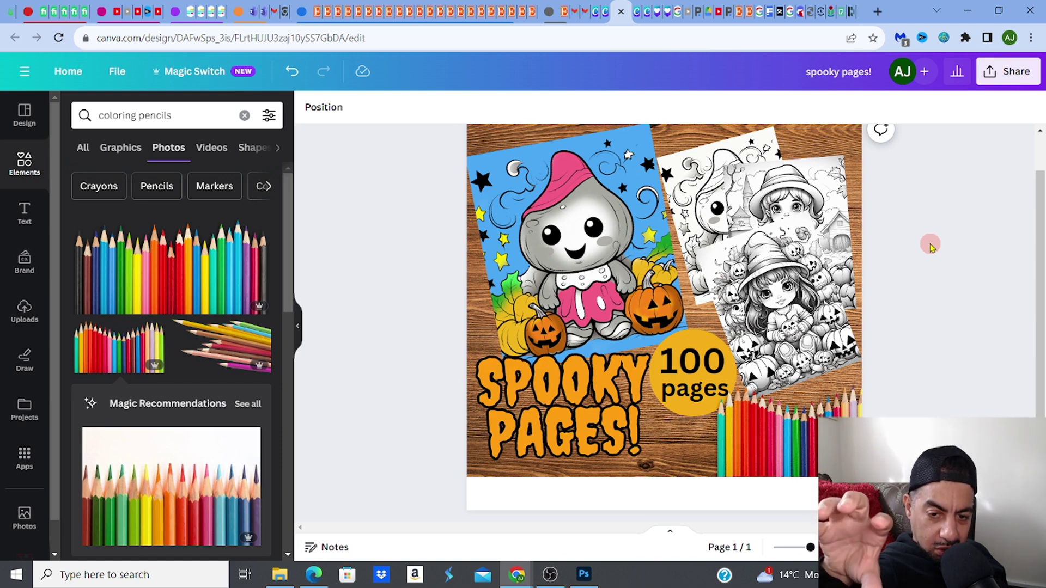
left_click_drag(608, 396, 609, 410)
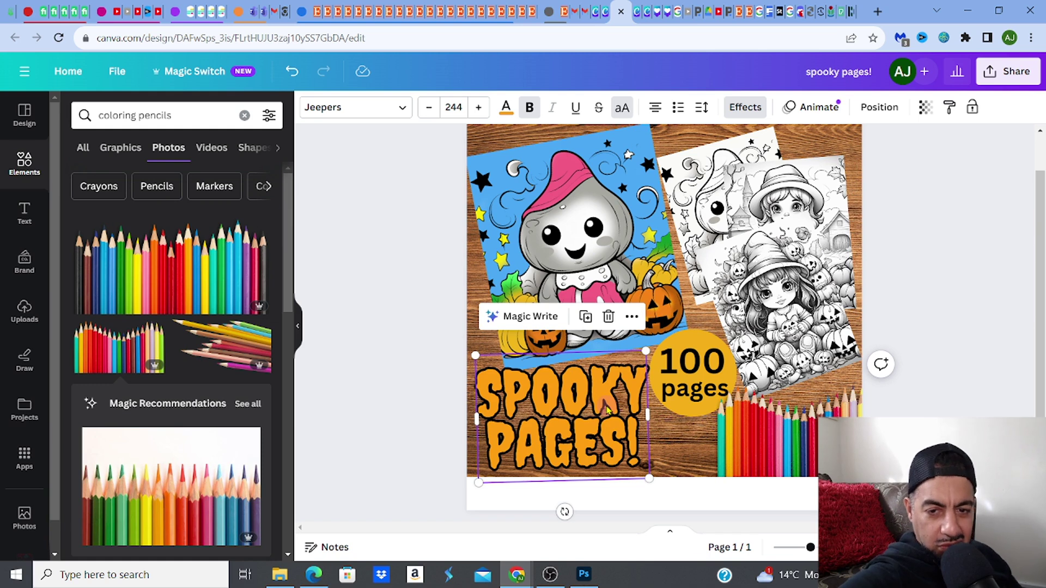
left_click(366, 246)
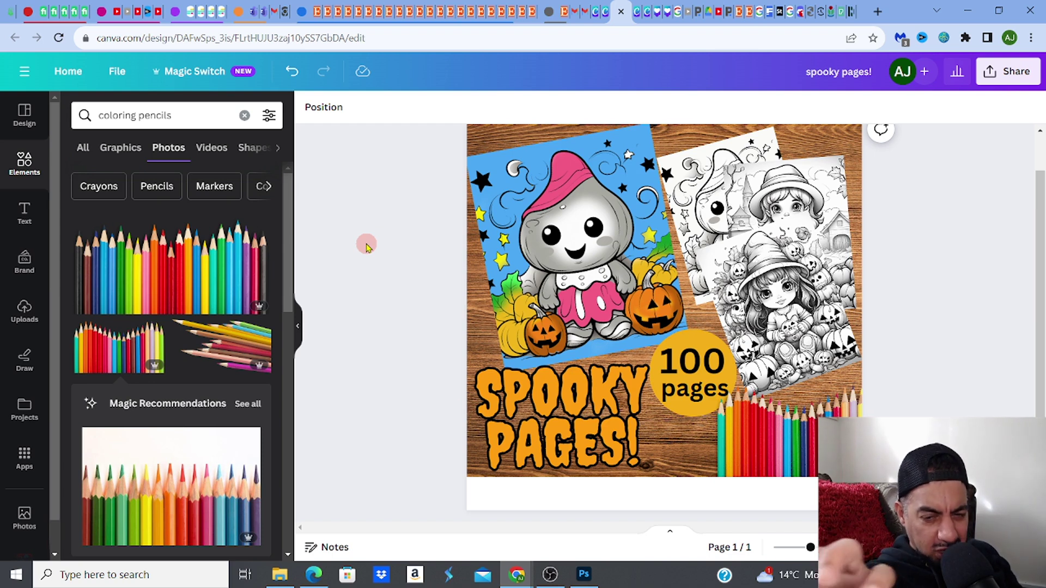
Switch to the Etsy "coloring page" search results and examine competing coloring book listing images
left_click(318, 18)
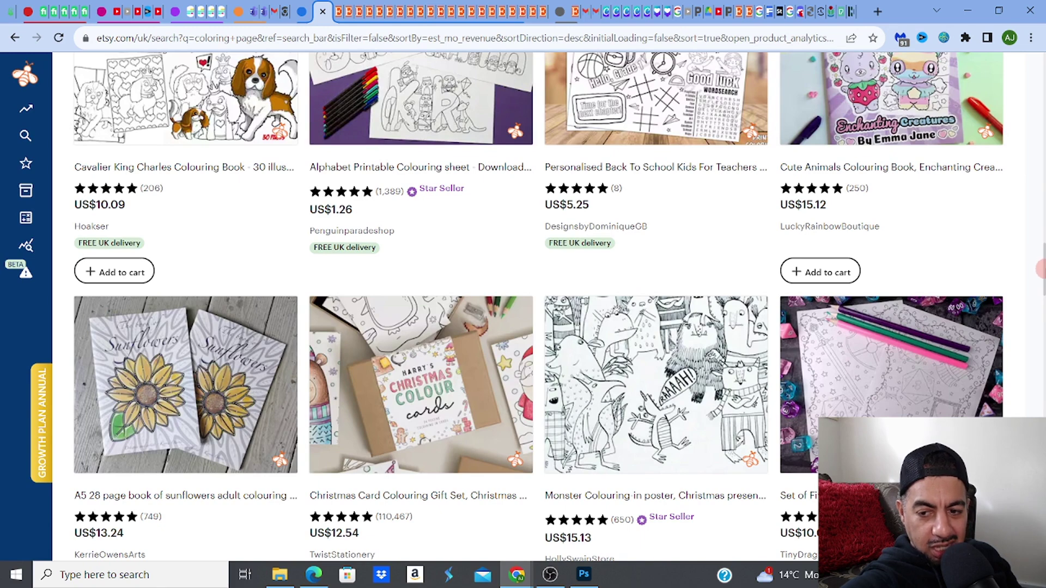
mouse_move(1042, 260)
left_mouse_down()
mouse_move(1041, 277)
mouse_move(1041, 260)
left_mouse_up()
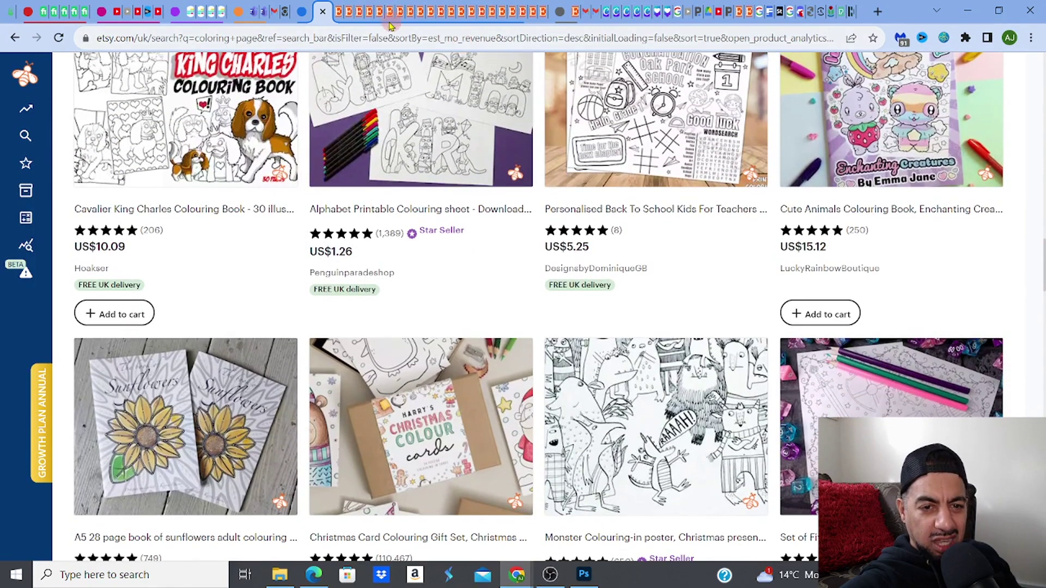